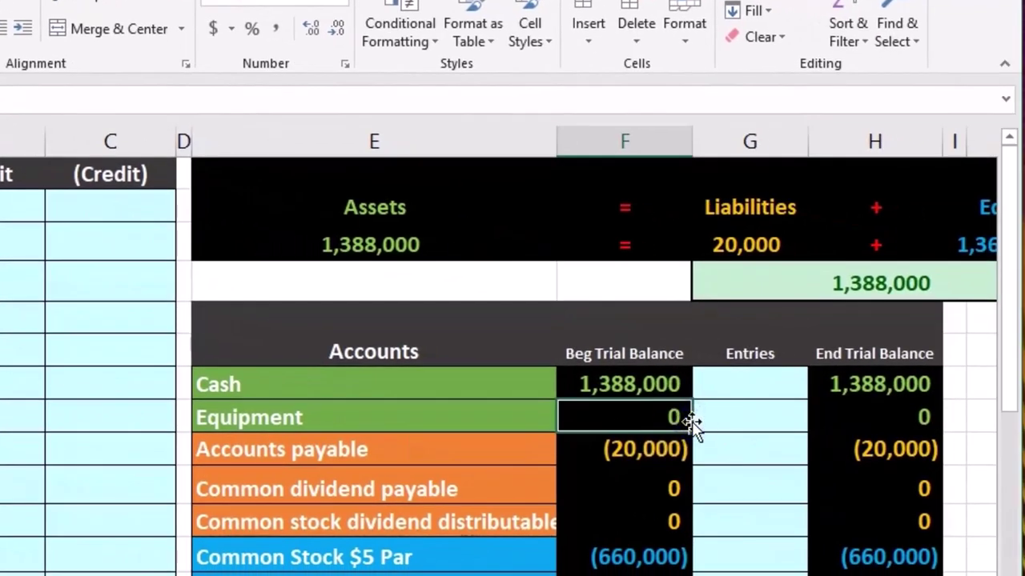
# Review the trial balance column headings and the asset, liability, equity, and revenue and expense account groups
pyautogui.scroll(-1, 692, 425)
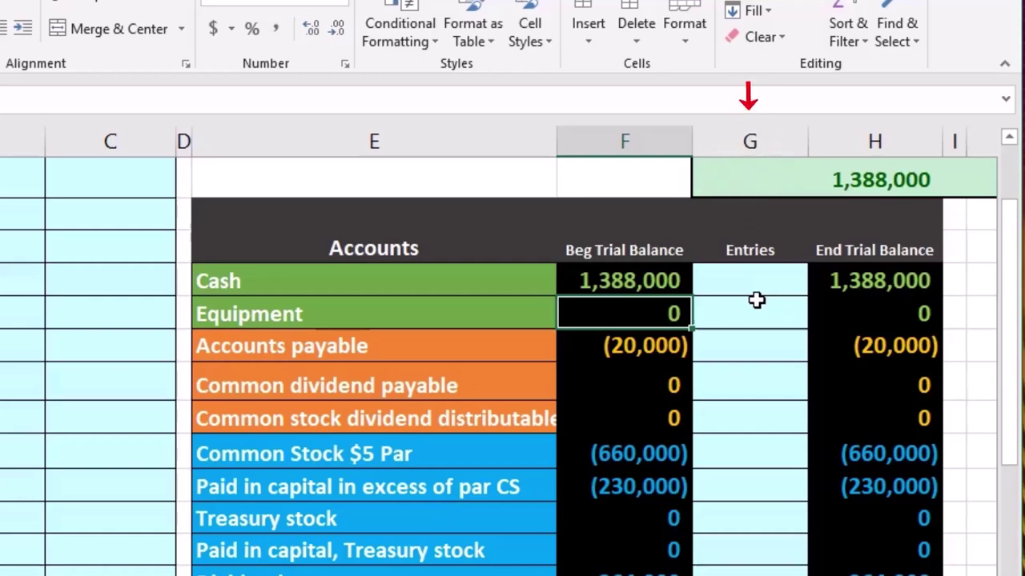
pyautogui.click(753, 249)
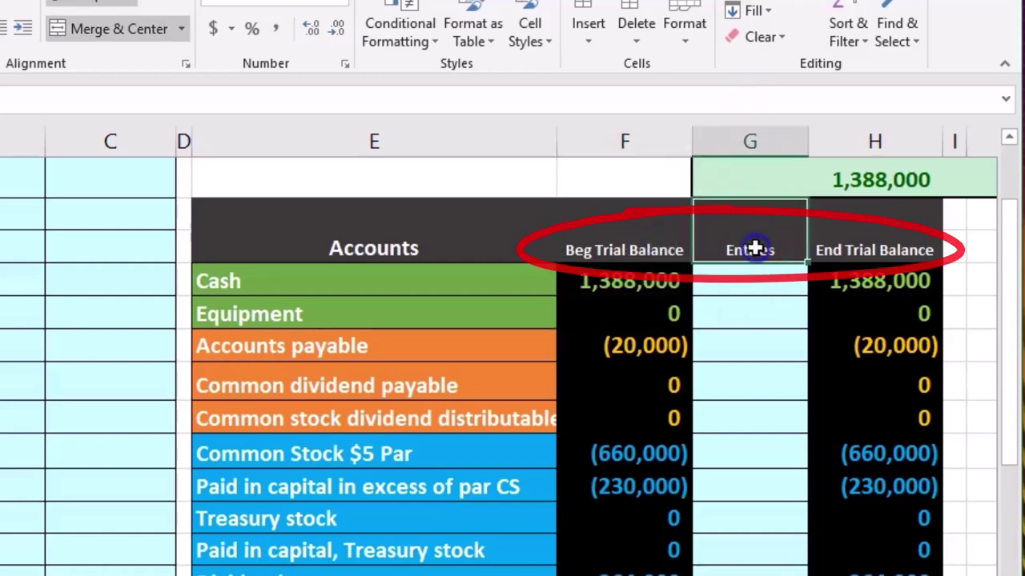
pyautogui.click(849, 236)
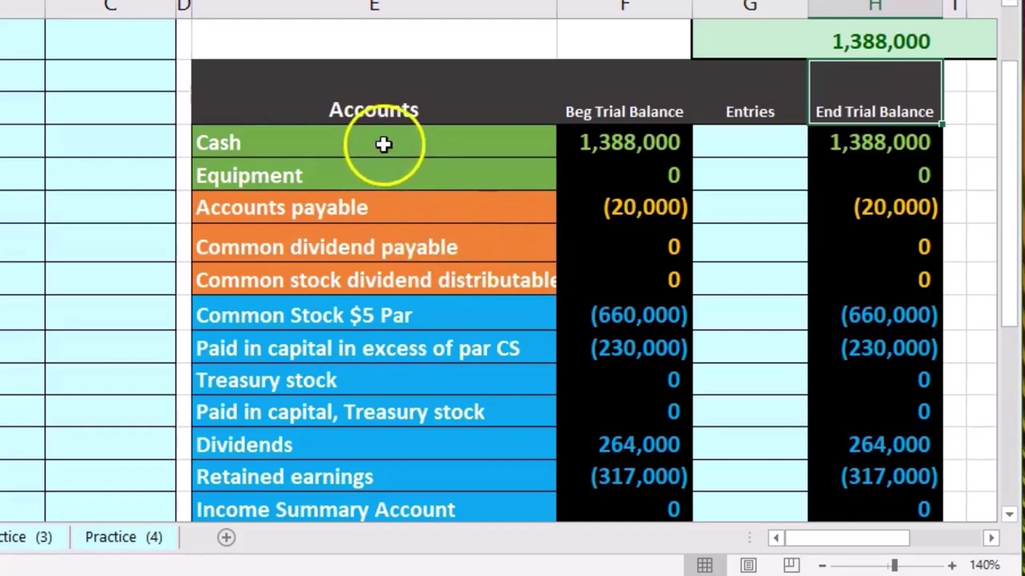
pyautogui.moveTo(421, 144); pyautogui.dragTo(421, 171)
pyautogui.moveTo(420, 211); pyautogui.dragTo(419, 270)
pyautogui.scroll(-1, 418, 256)
pyautogui.moveTo(409, 220); pyautogui.dragTo(411, 391)
pyautogui.scroll(-1, 411, 376)
pyautogui.moveTo(409, 345); pyautogui.dragTo(401, 387)
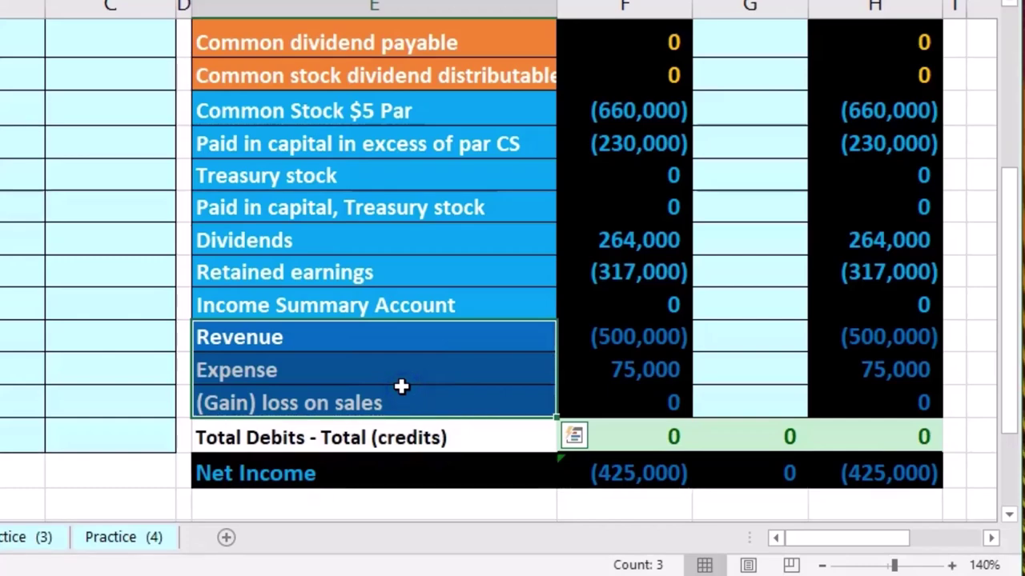
pyautogui.scroll(2, 421, 389)
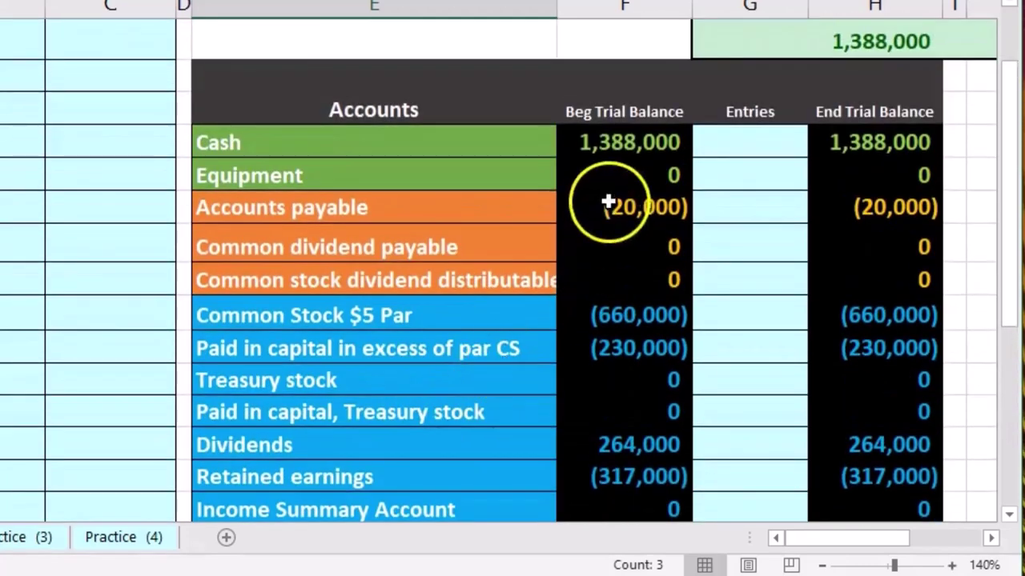
# Check the beginning balances of Cash and Accounts payable and inspect the beginning-column formulas for total debits less credits and net income
pyautogui.click(598, 157)
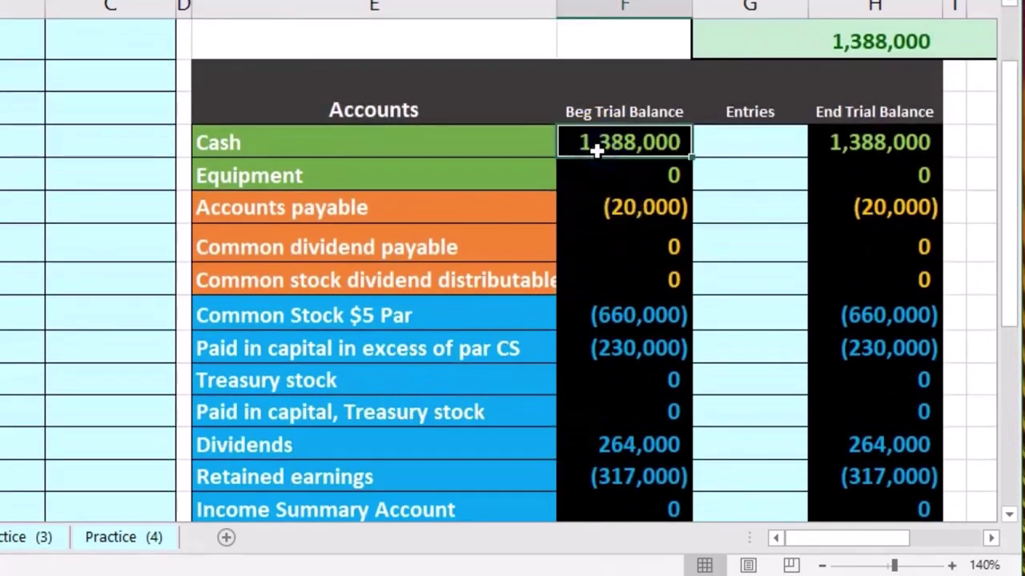
pyautogui.click(594, 208)
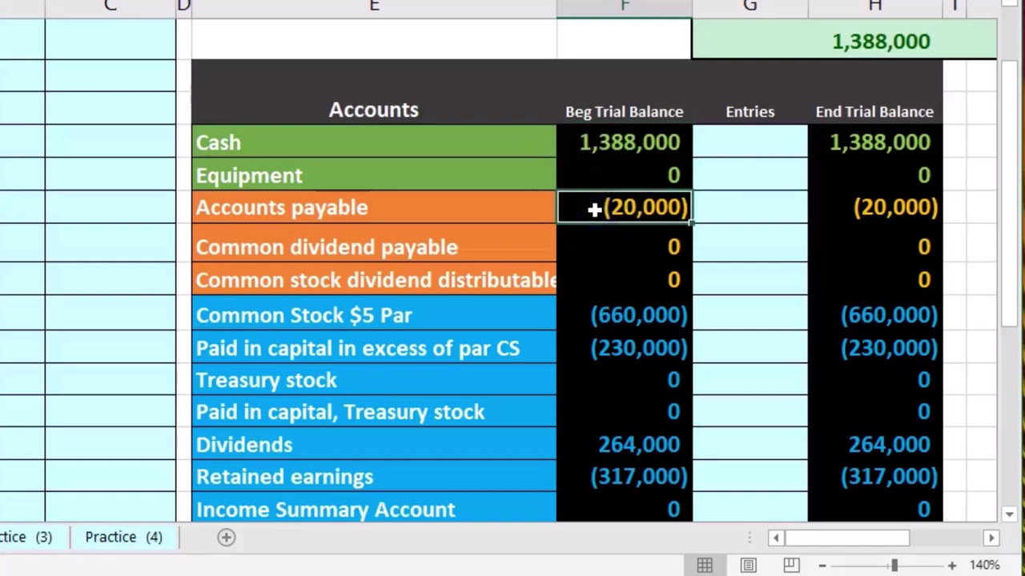
pyautogui.scroll(-2, 594, 208)
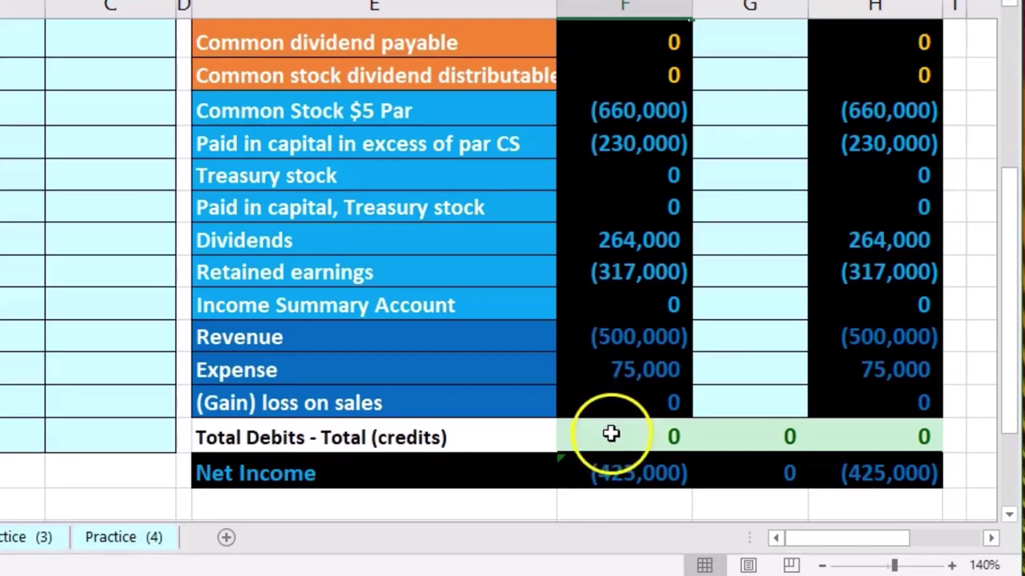
pyautogui.doubleClick(611, 433)
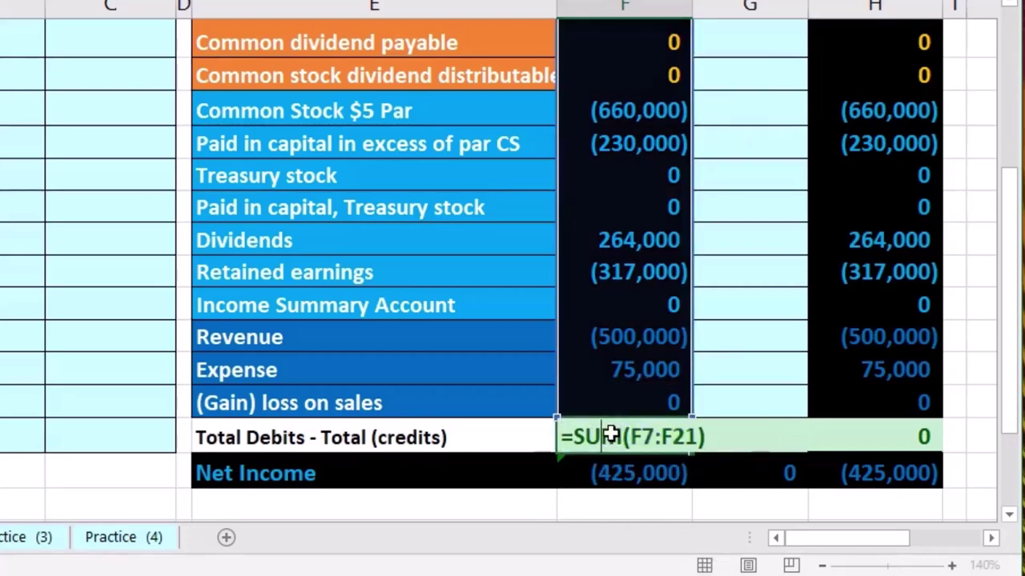
pyautogui.press('Return')
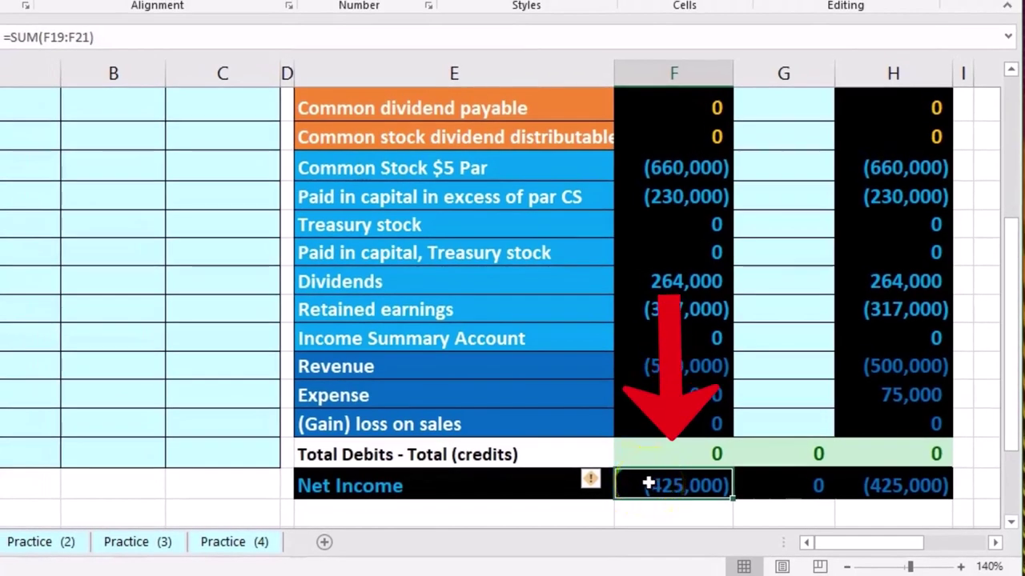
pyautogui.doubleClick(648, 484)
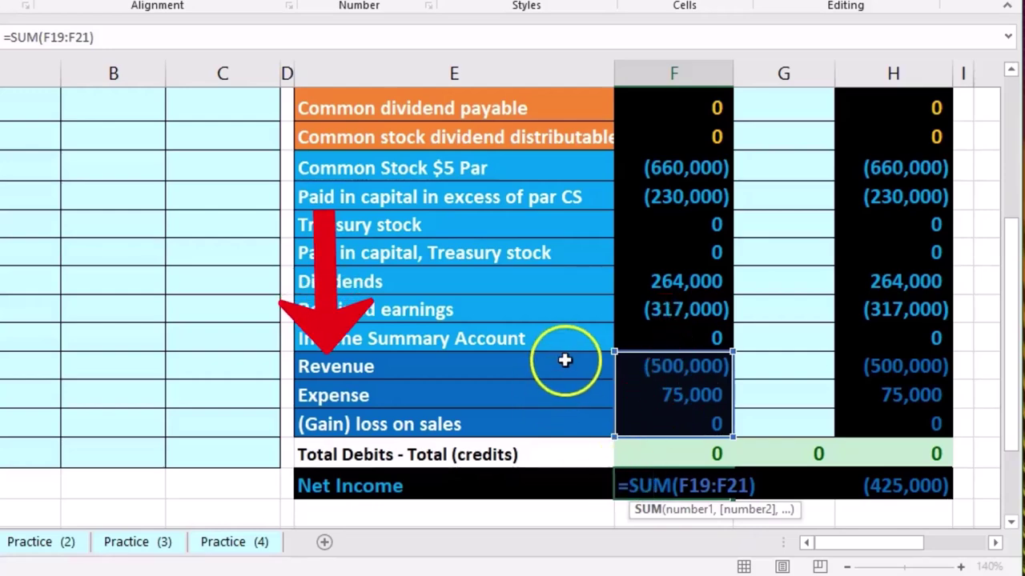
pyautogui.press('Return')
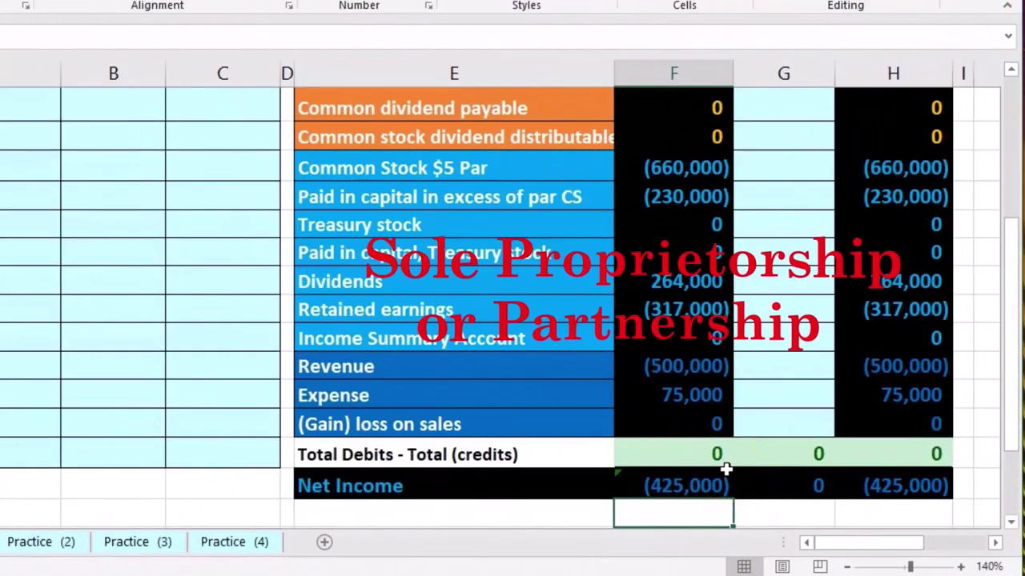
# Examine the income statement accounts, dividends, retained earnings and paid-in capital rows of the trial balance, ending with beginning net income
pyautogui.click(595, 384)
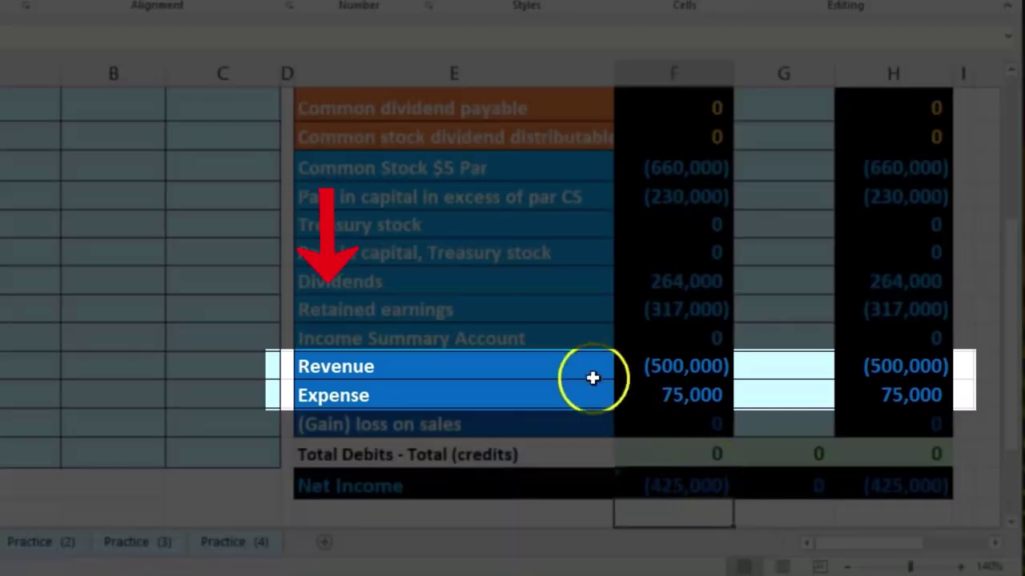
pyautogui.moveTo(583, 366); pyautogui.dragTo(632, 402)
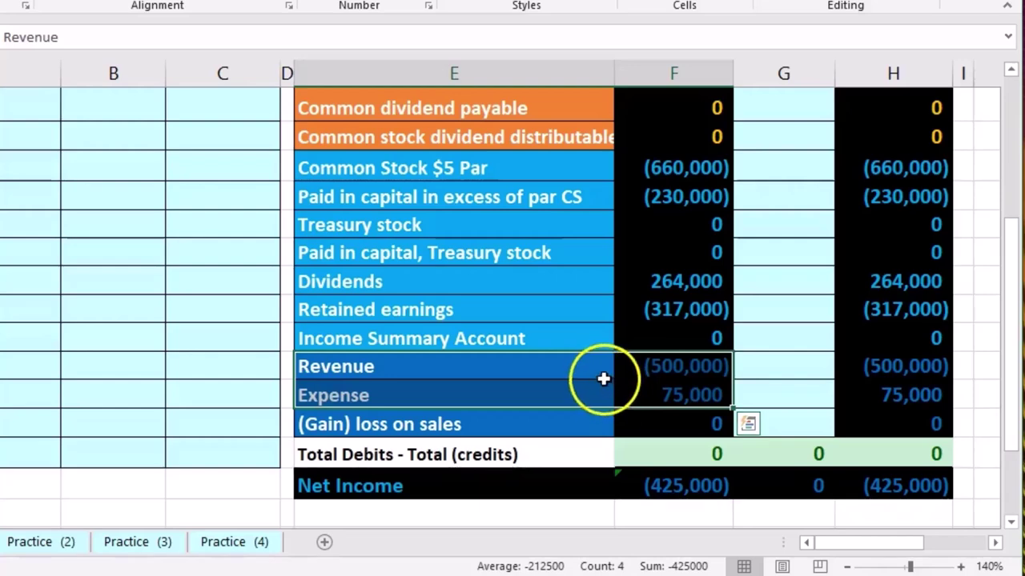
pyautogui.moveTo(598, 367); pyautogui.dragTo(617, 366)
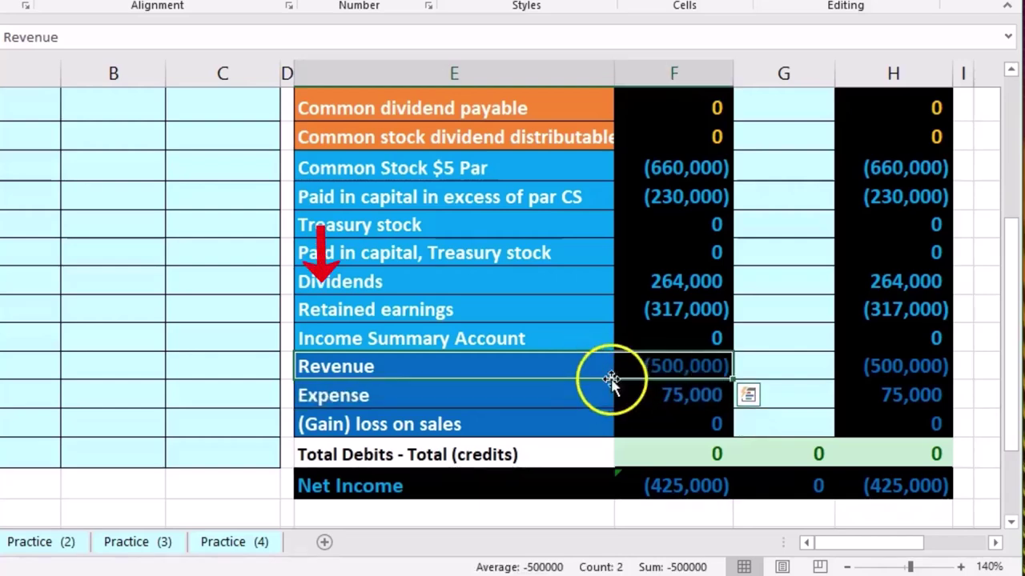
pyautogui.moveTo(594, 401); pyautogui.dragTo(619, 397)
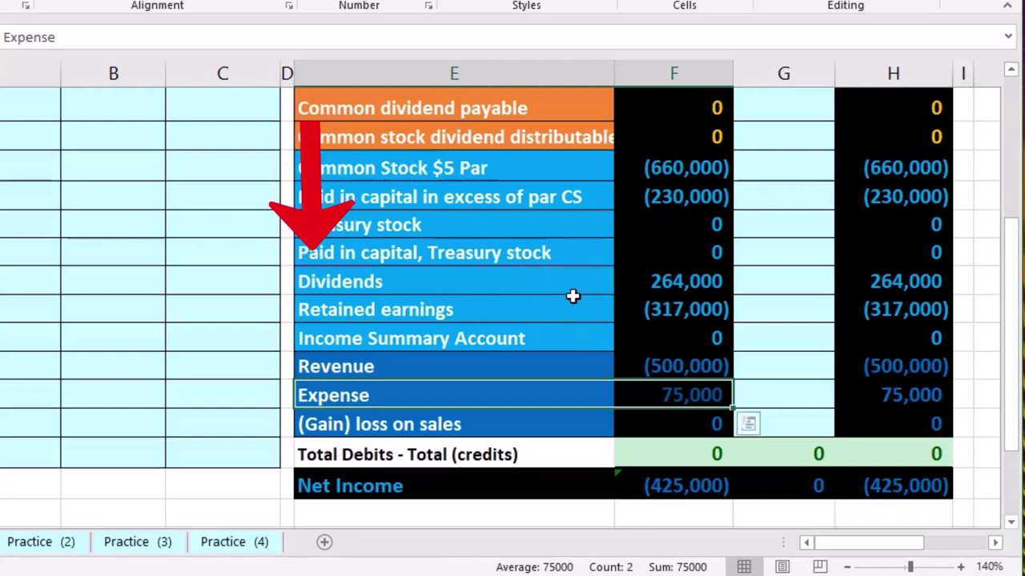
pyautogui.moveTo(453, 286)
pyautogui.mouseDown()
pyautogui.moveTo(709, 272)
pyautogui.moveTo(864, 293)
pyautogui.moveTo(887, 414)
pyautogui.mouseUp()
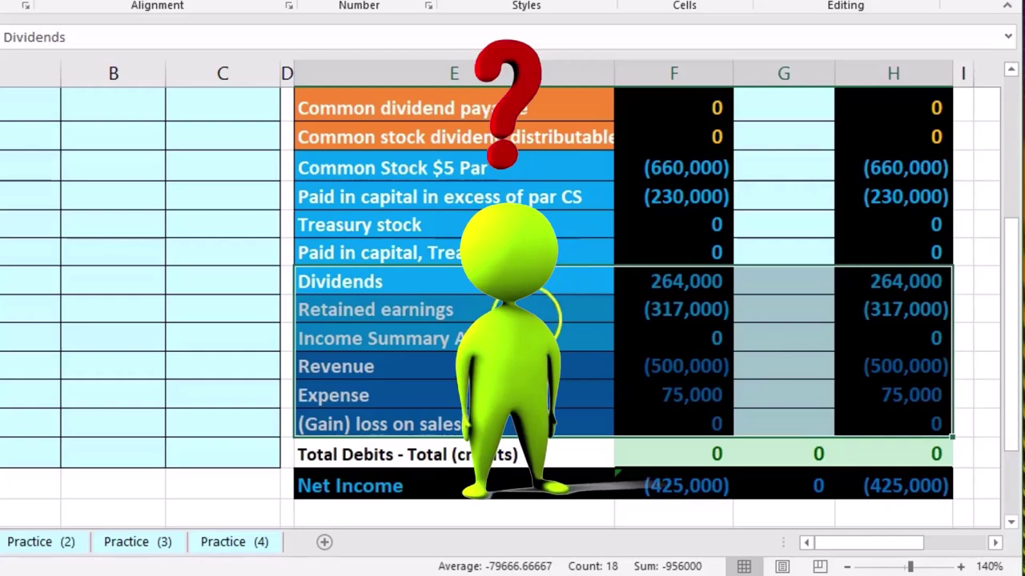
pyautogui.click(536, 163)
pyautogui.moveTo(536, 162); pyautogui.dragTo(878, 236)
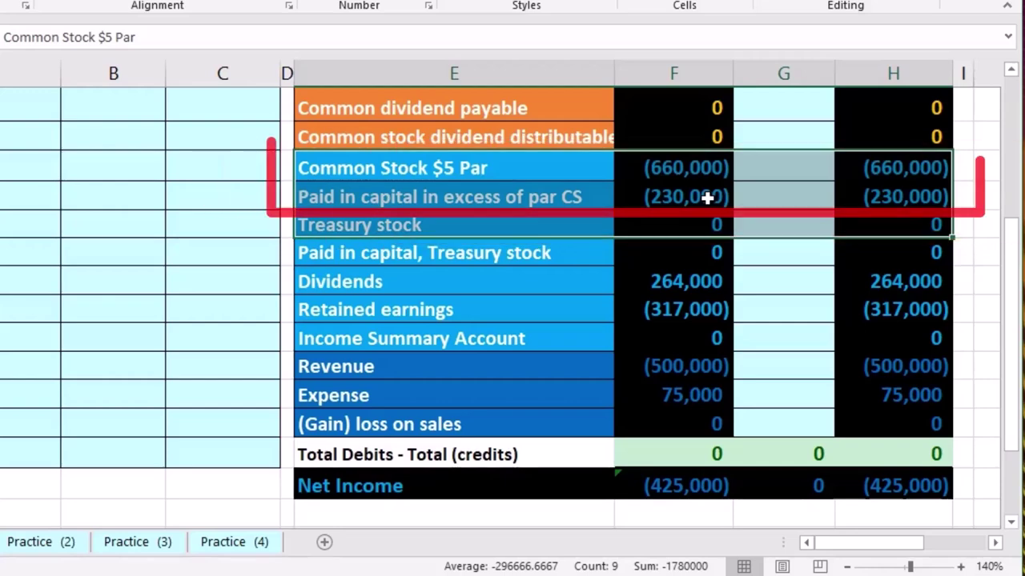
pyautogui.moveTo(537, 169); pyautogui.dragTo(872, 190)
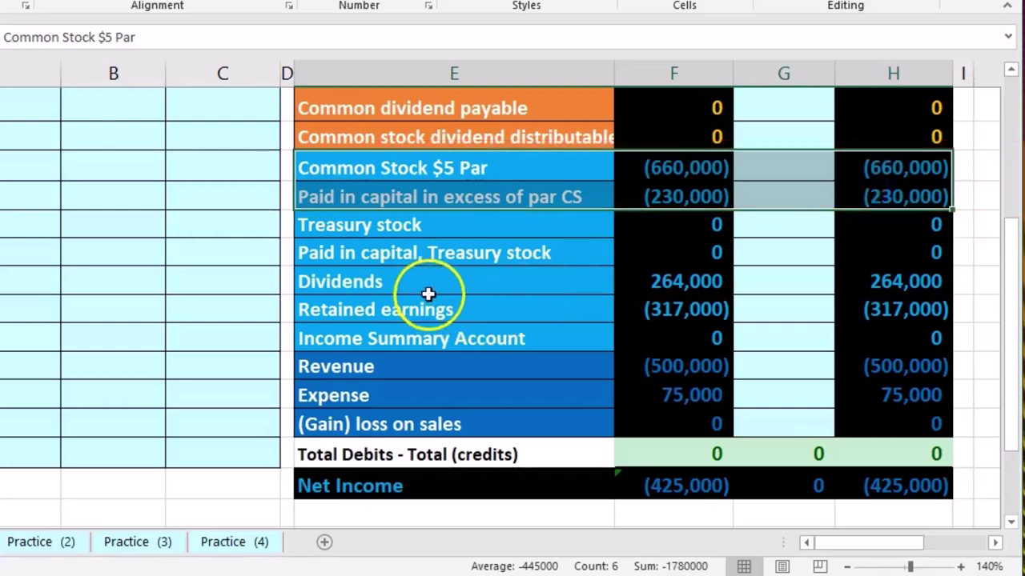
pyautogui.moveTo(417, 281); pyautogui.dragTo(862, 398)
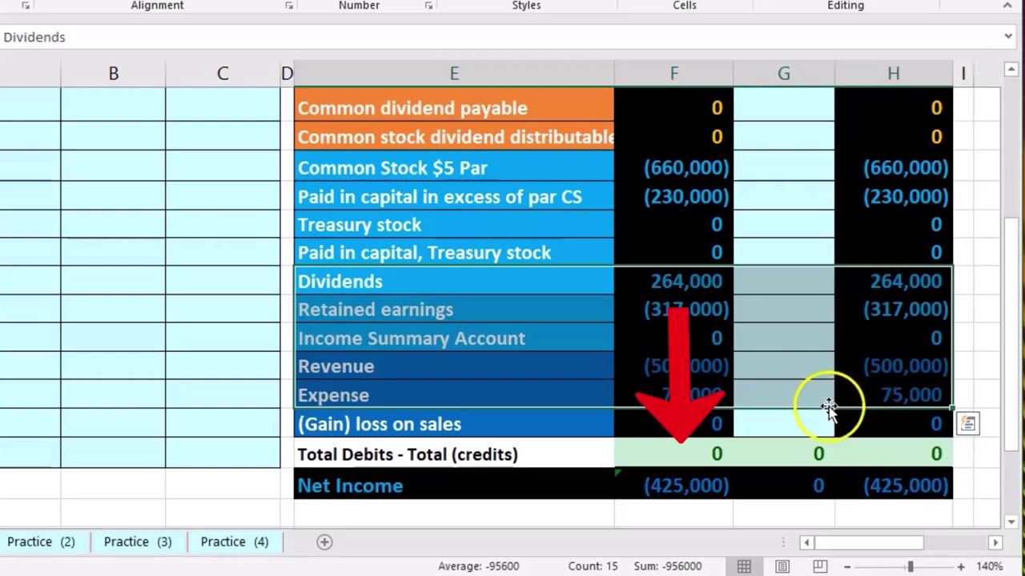
pyautogui.click(651, 485)
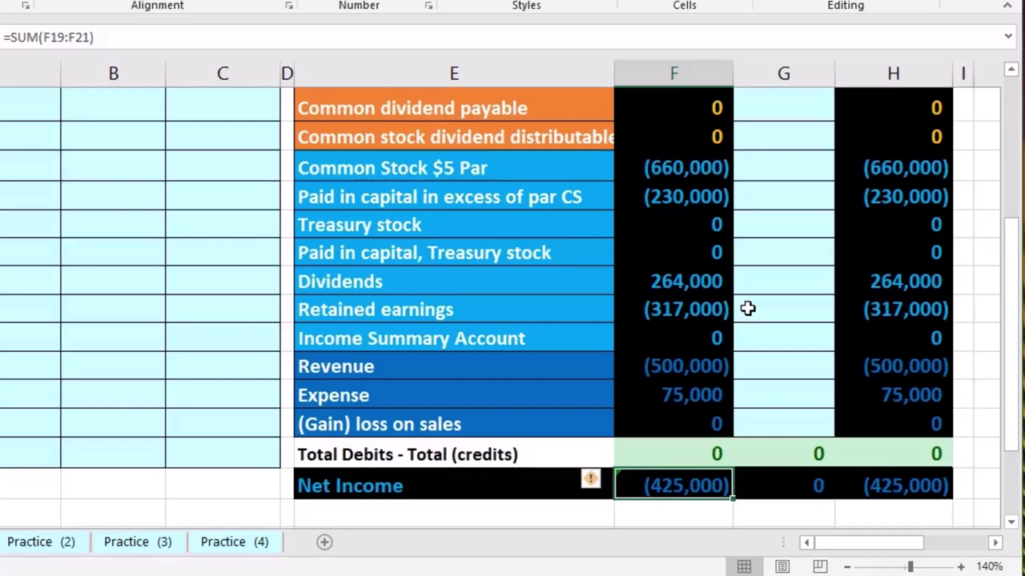
# Widen column L slightly so the cash dividends amount in the Statement of Retained Earnings displays in full
pyautogui.click(995, 544)
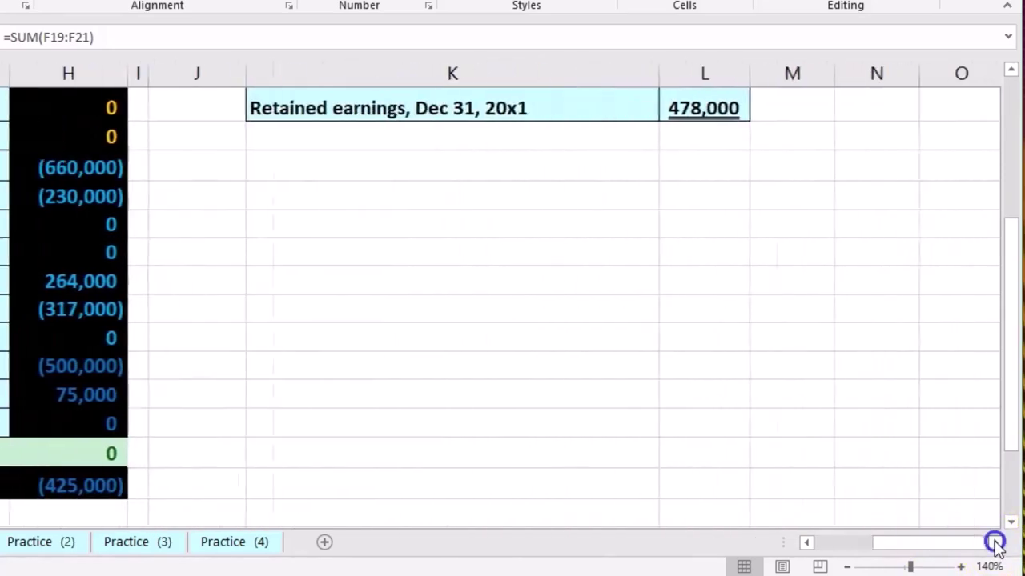
pyautogui.scroll(1, 745, 376)
pyautogui.scroll(2, 744, 376)
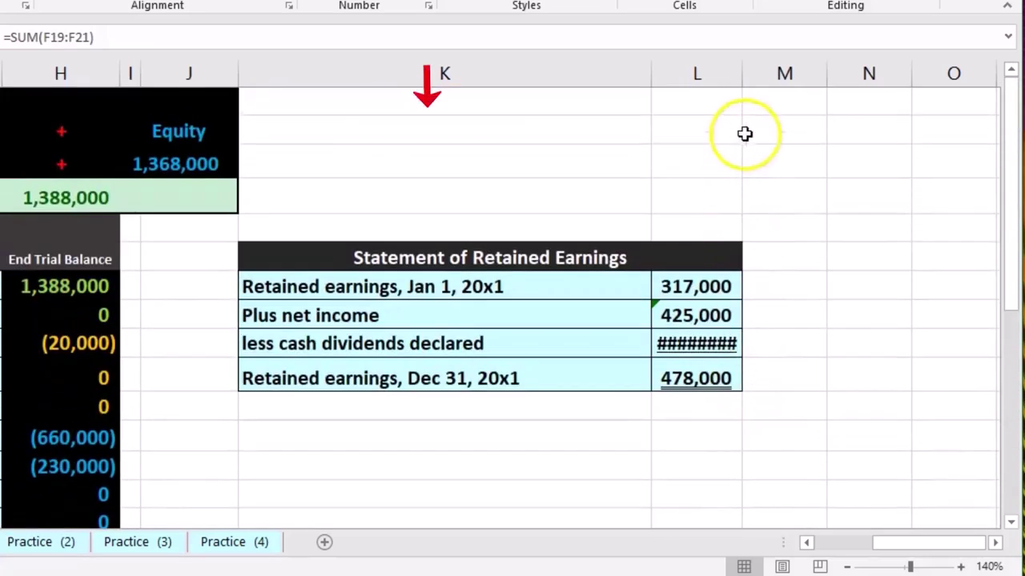
pyautogui.moveTo(742, 78); pyautogui.dragTo(753, 83)
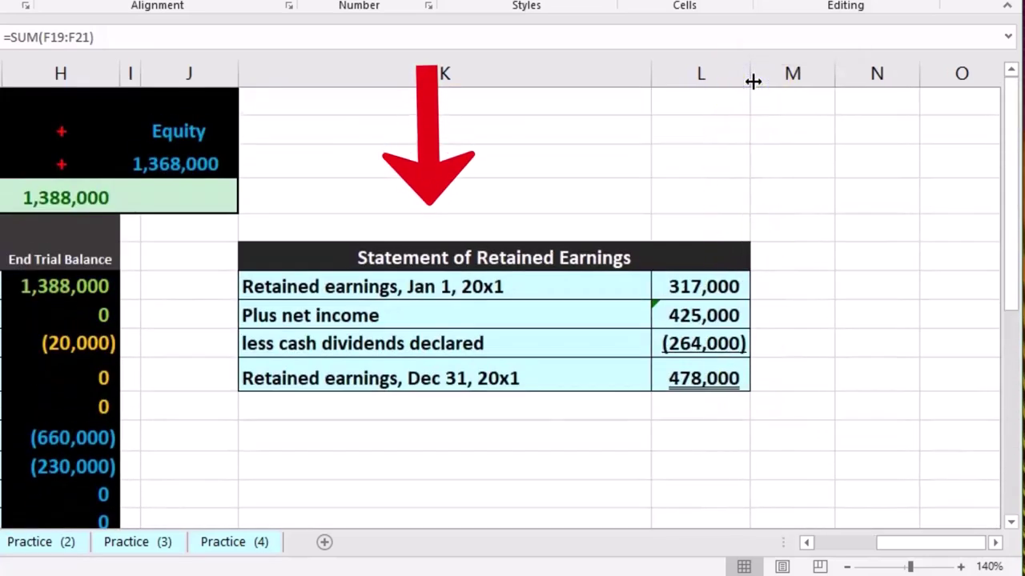
# Trace each line of the Statement of Retained Earnings, from the Jan 1 balance to the Dec 31 balance, against the trial balance accounts
pyautogui.click(395, 286)
pyautogui.scroll(-1, 493, 387)
pyautogui.scroll(-1, 493, 388)
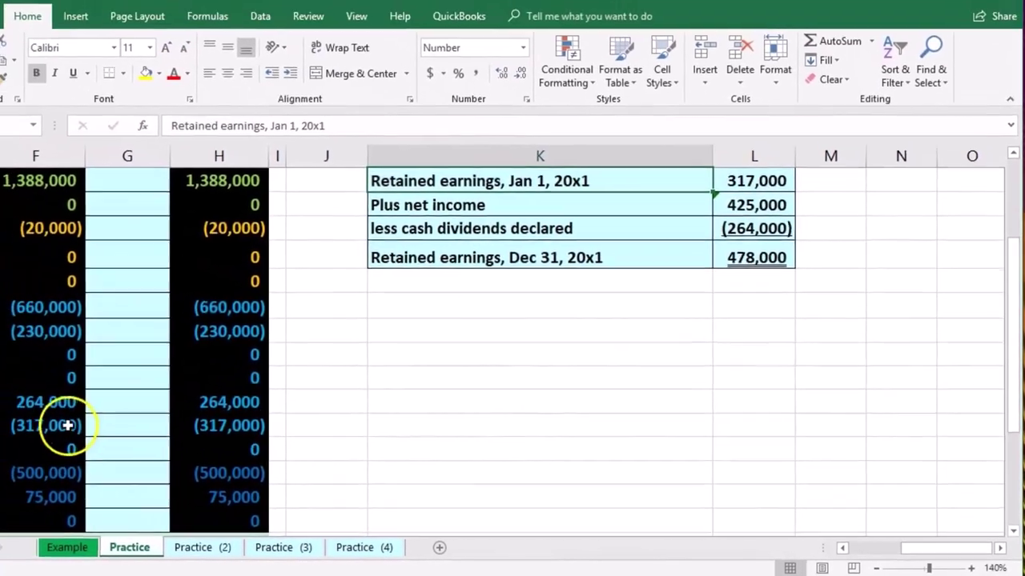
pyautogui.click(106, 430)
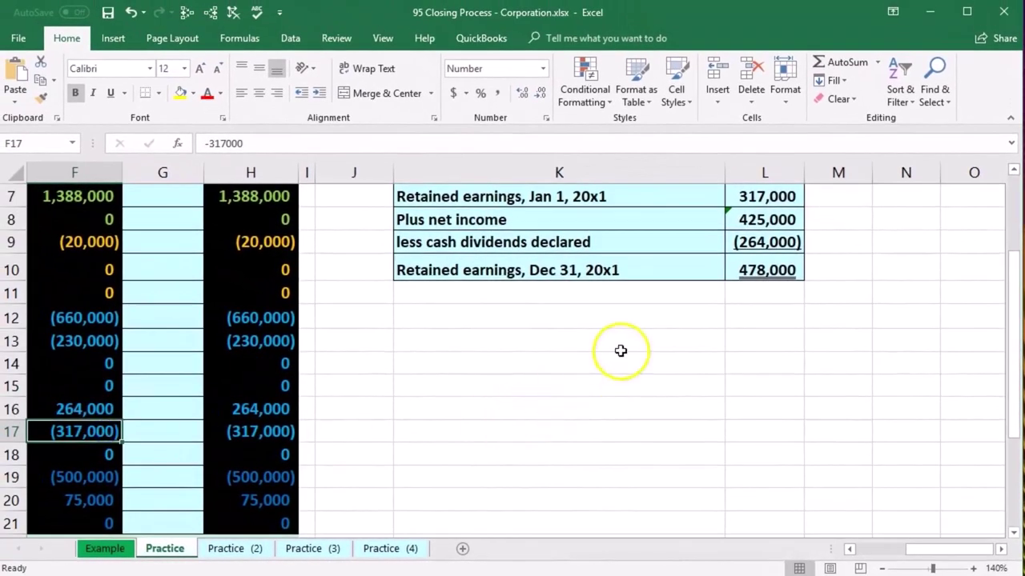
pyautogui.click(745, 227)
pyautogui.scroll(-1, 554, 406)
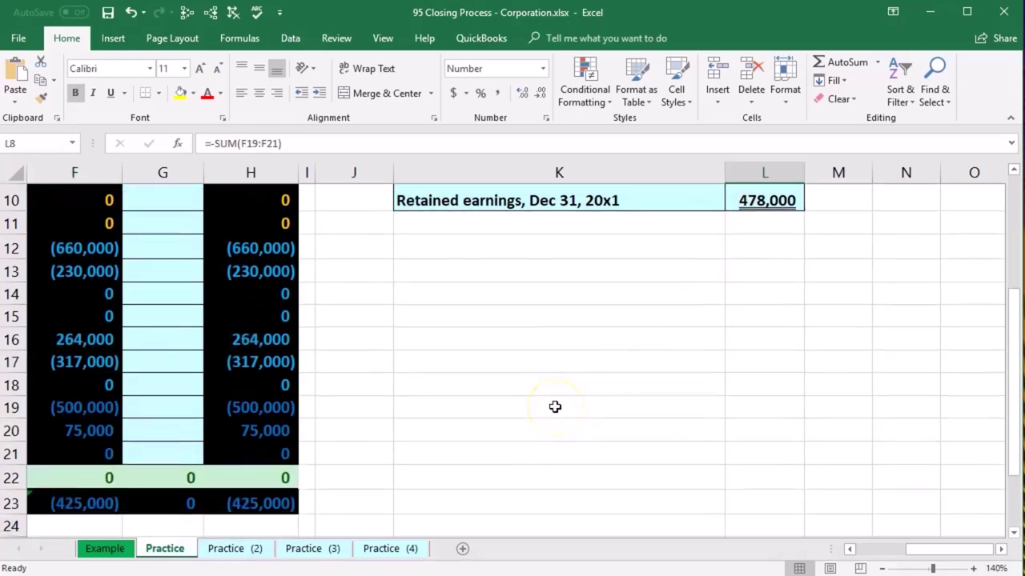
pyautogui.scroll(1, 554, 407)
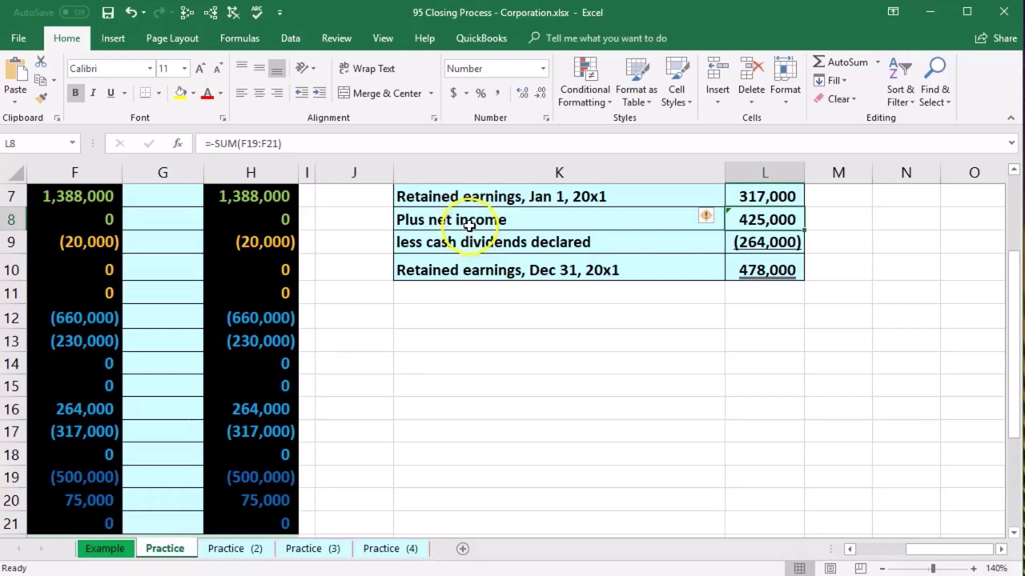
pyautogui.scroll(-1, 469, 225)
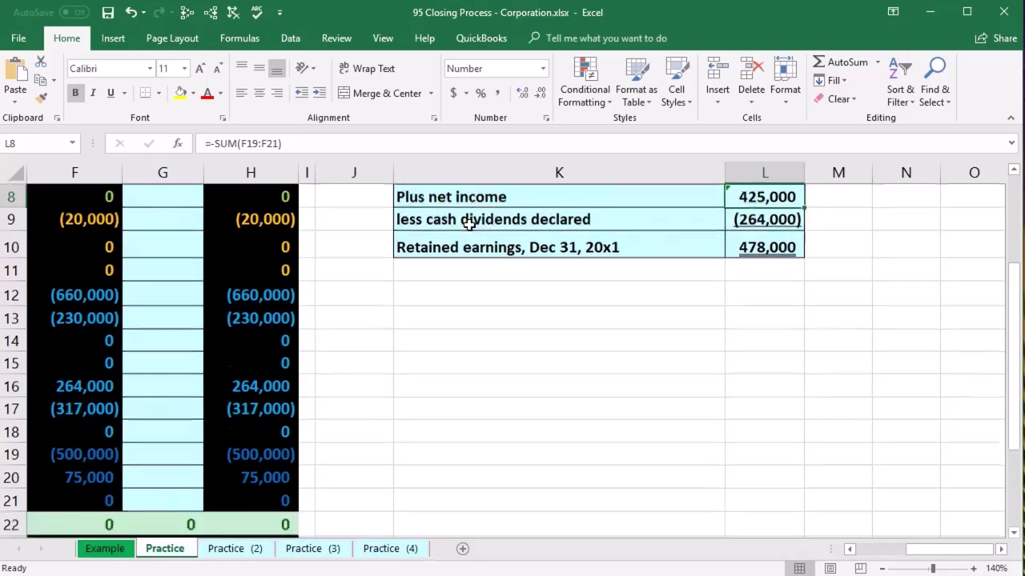
pyautogui.scroll(1, 470, 448)
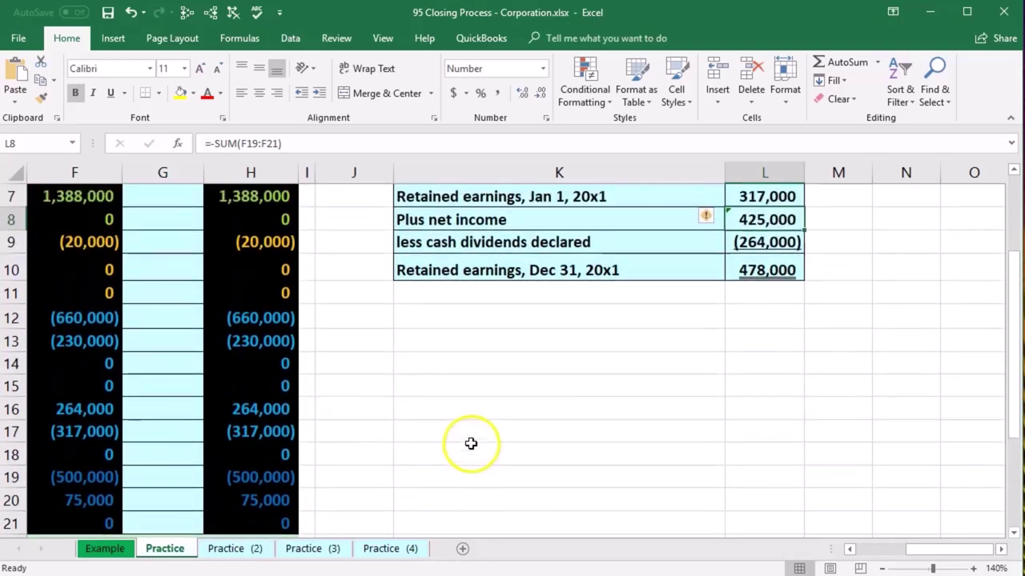
pyautogui.click(740, 243)
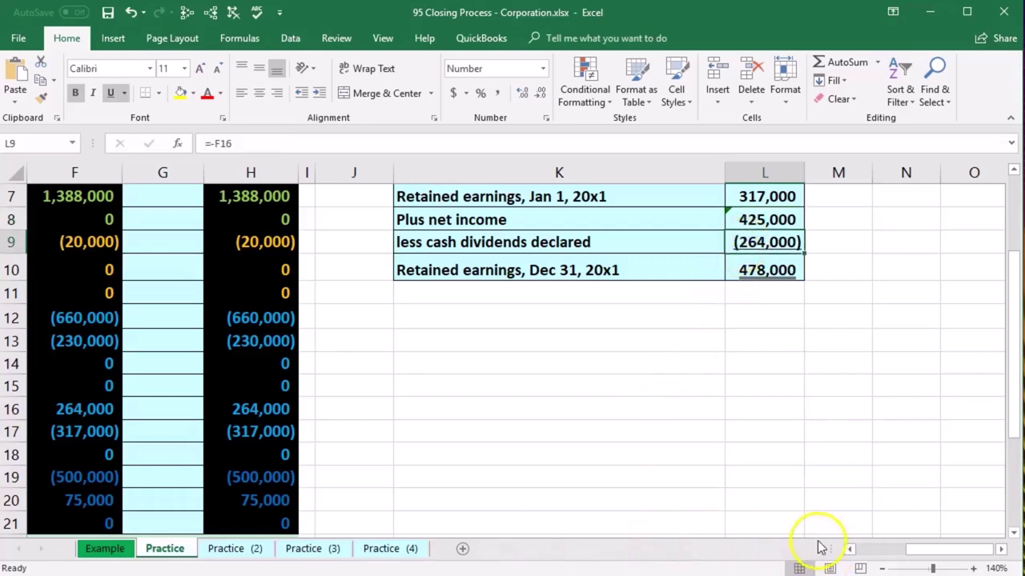
pyautogui.click(276, 410)
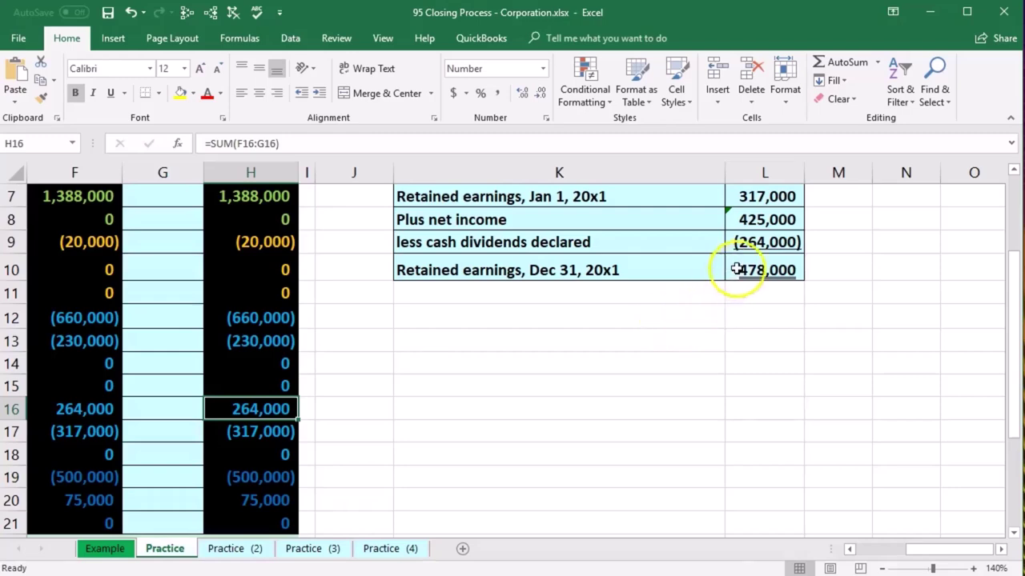
pyautogui.click(735, 271)
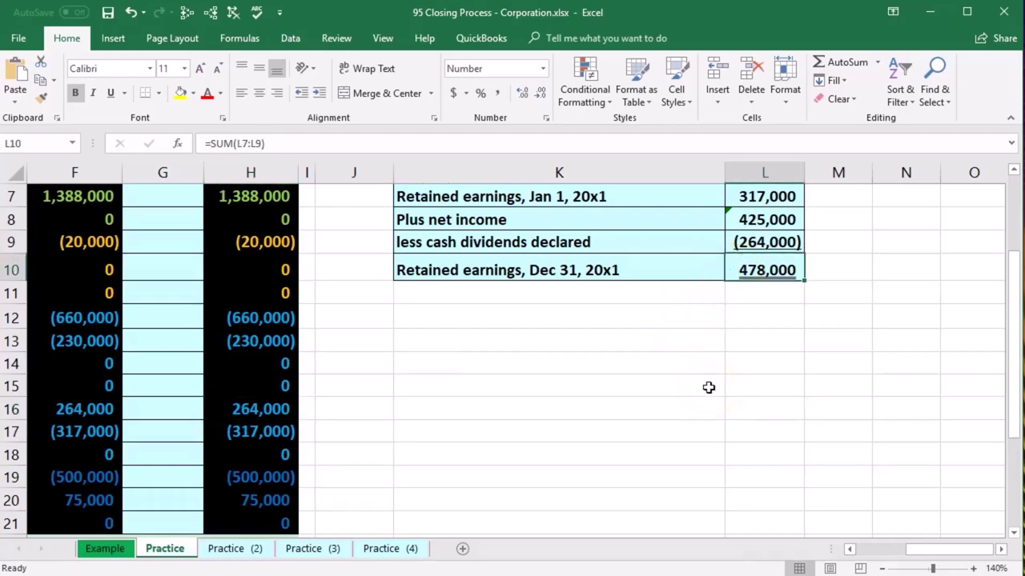
# Return to the trial balance and inspect the ending balance of Retained earnings in cell H17
pyautogui.scroll(1, 709, 388)
pyautogui.moveTo(925, 556); pyautogui.dragTo(893, 551)
pyautogui.scroll(-2, 739, 451)
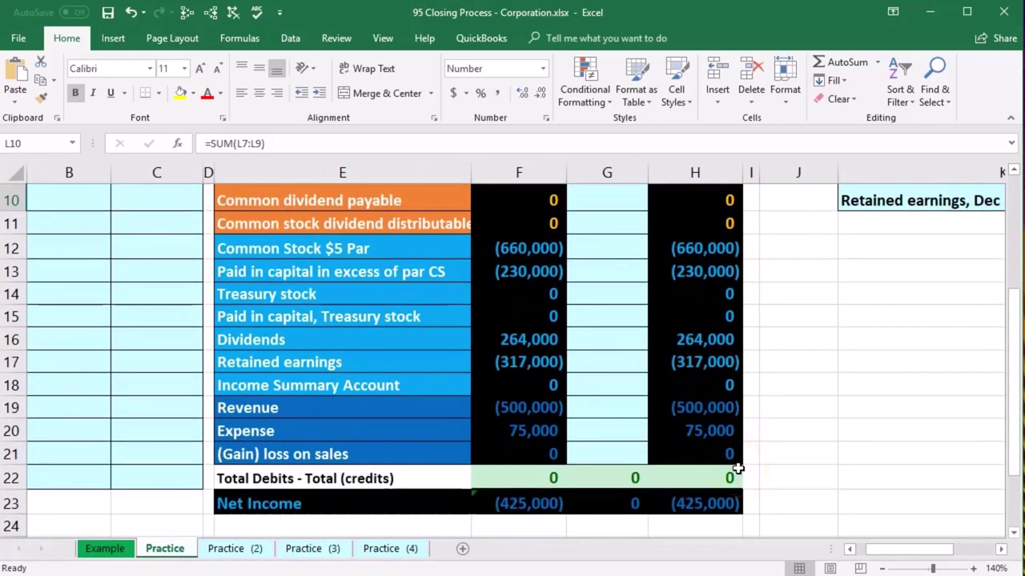
pyautogui.click(693, 362)
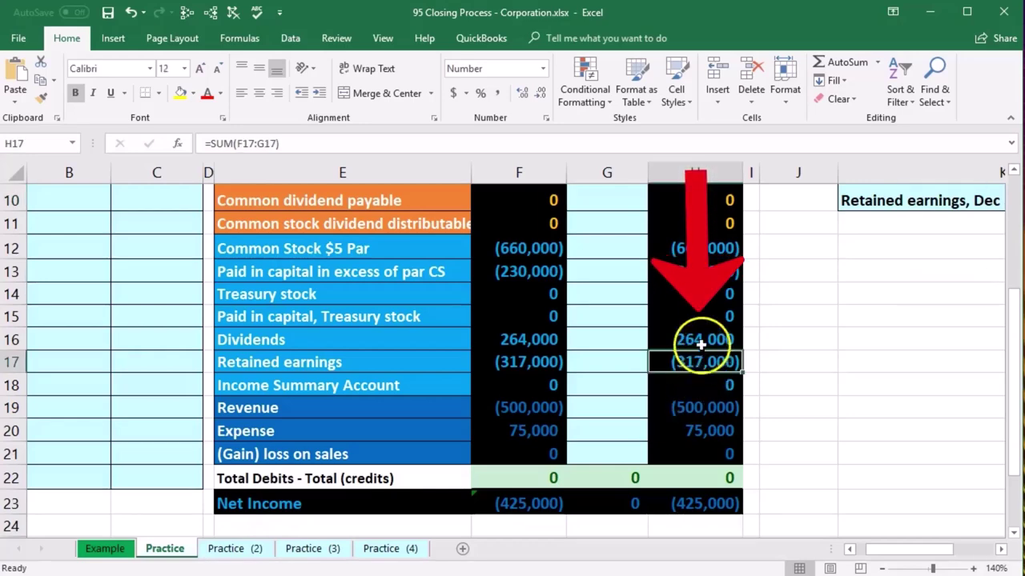
# Examine the trial balance rows involved in closing: Revenue, Expense, Income Summary Account, Dividends and Retained earnings
pyautogui.press('Up')
pyautogui.moveTo(708, 399); pyautogui.dragTo(698, 432)
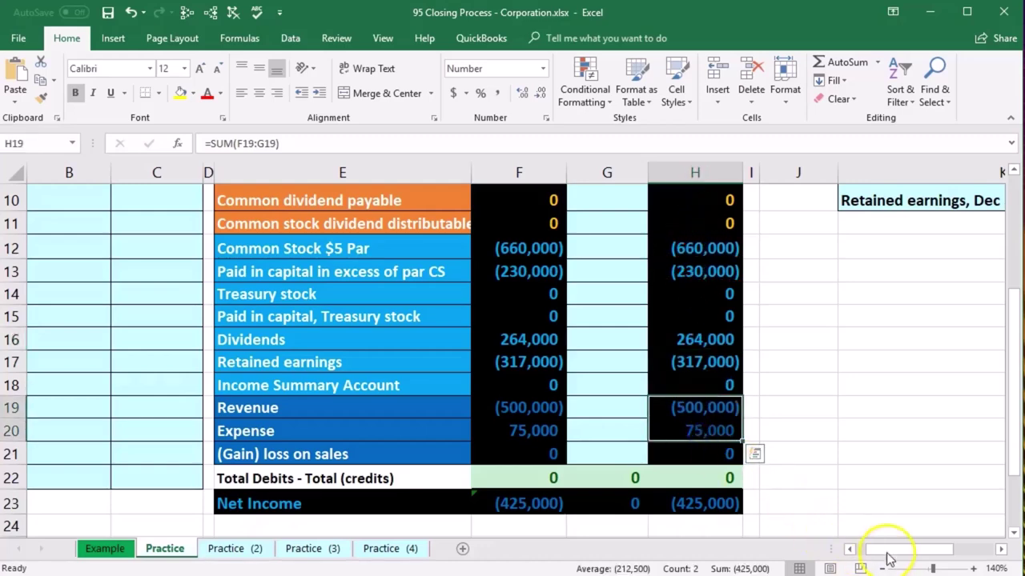
pyautogui.moveTo(890, 552); pyautogui.dragTo(867, 548)
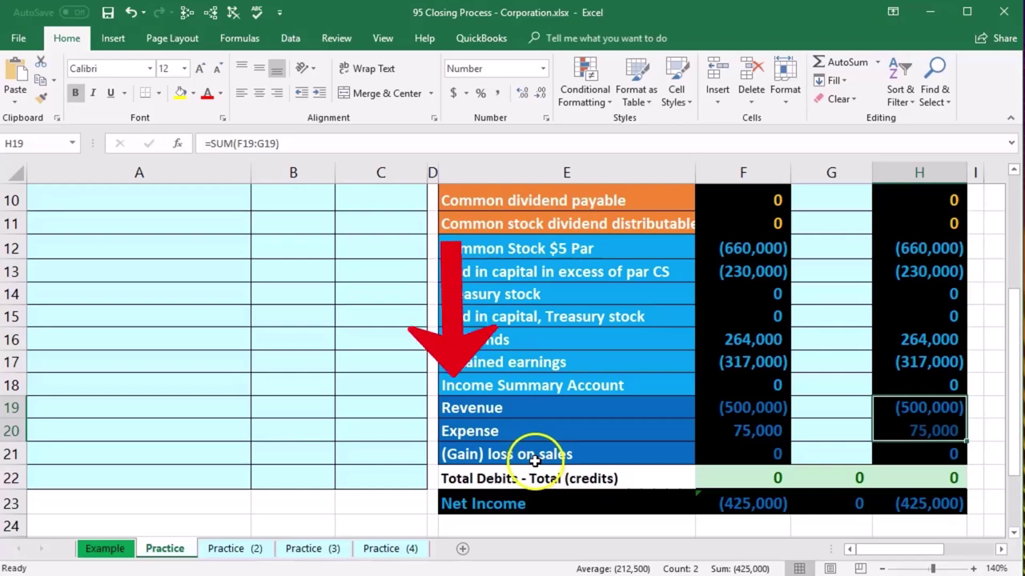
pyautogui.click(502, 409)
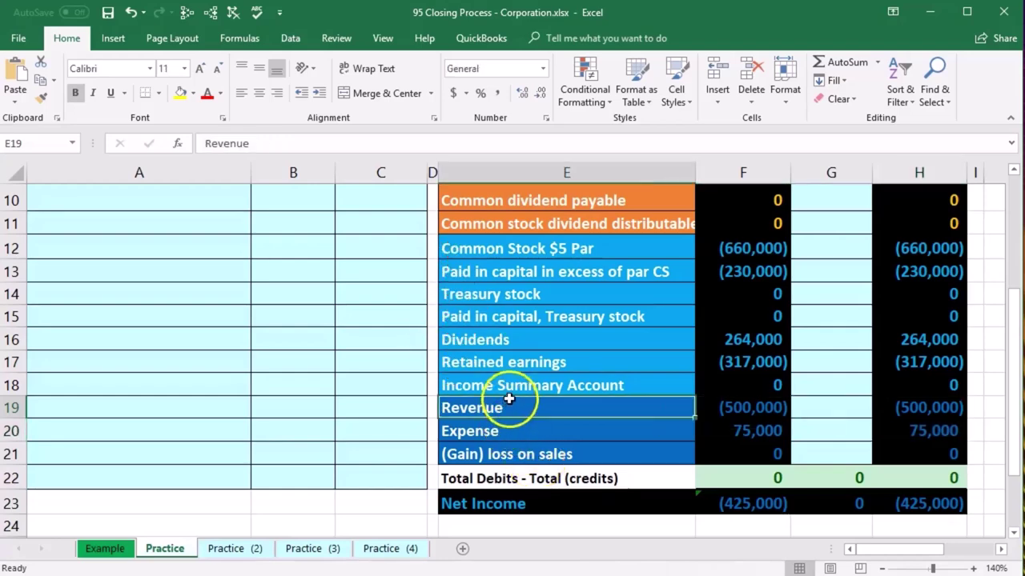
pyautogui.click(511, 390)
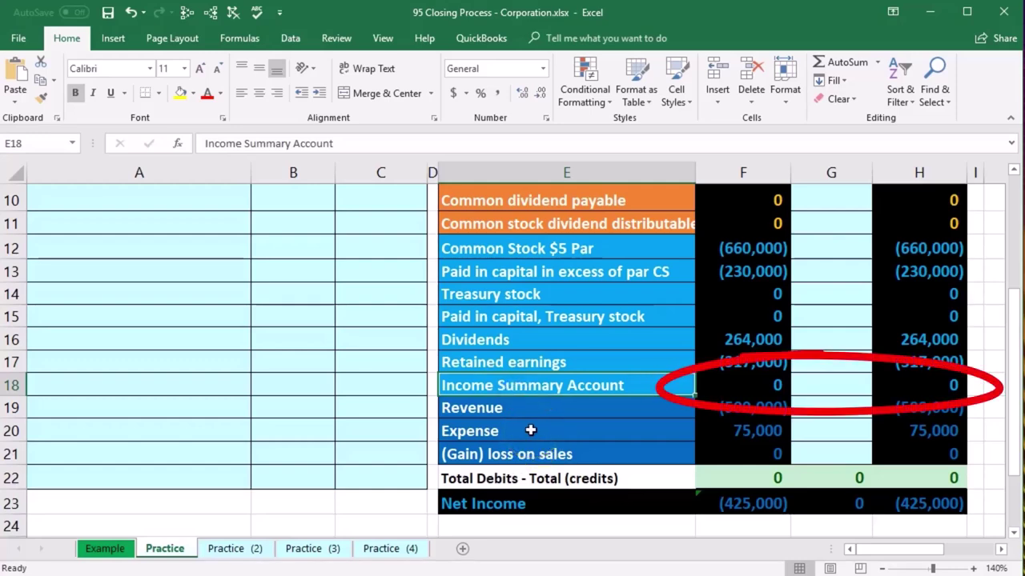
pyautogui.click(732, 389)
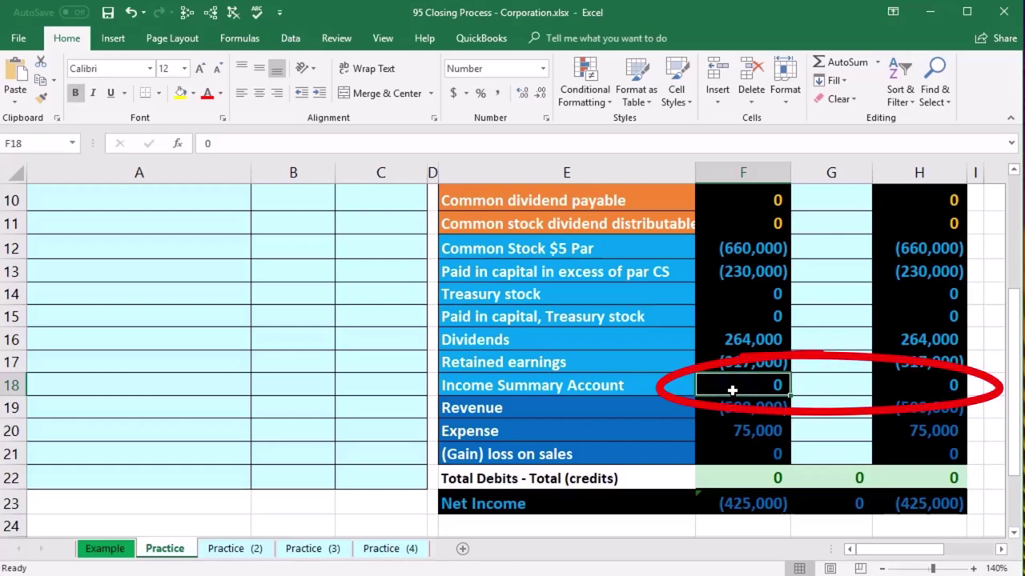
pyautogui.click(682, 409)
pyautogui.click(712, 409)
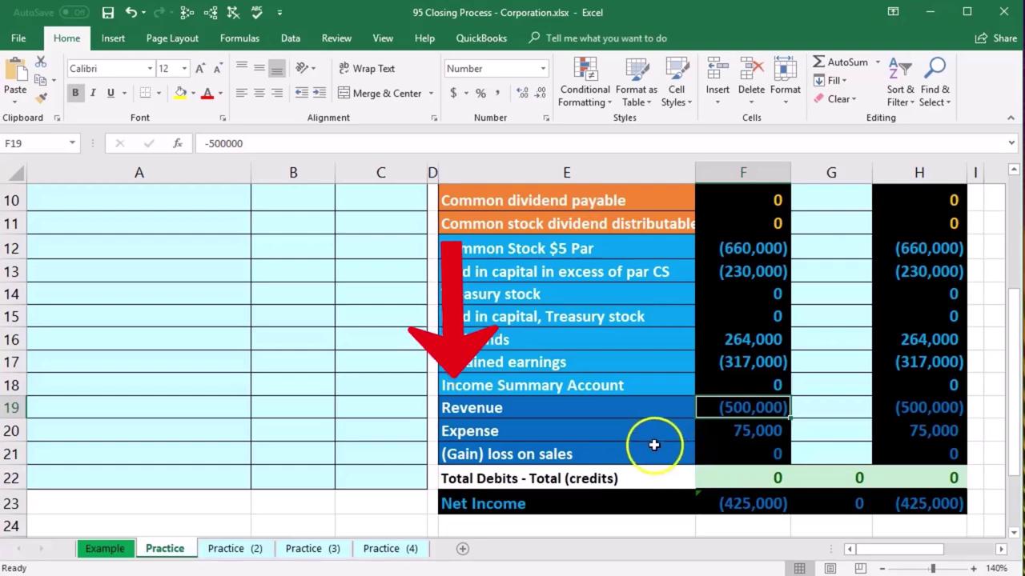
pyautogui.moveTo(896, 412); pyautogui.dragTo(899, 441)
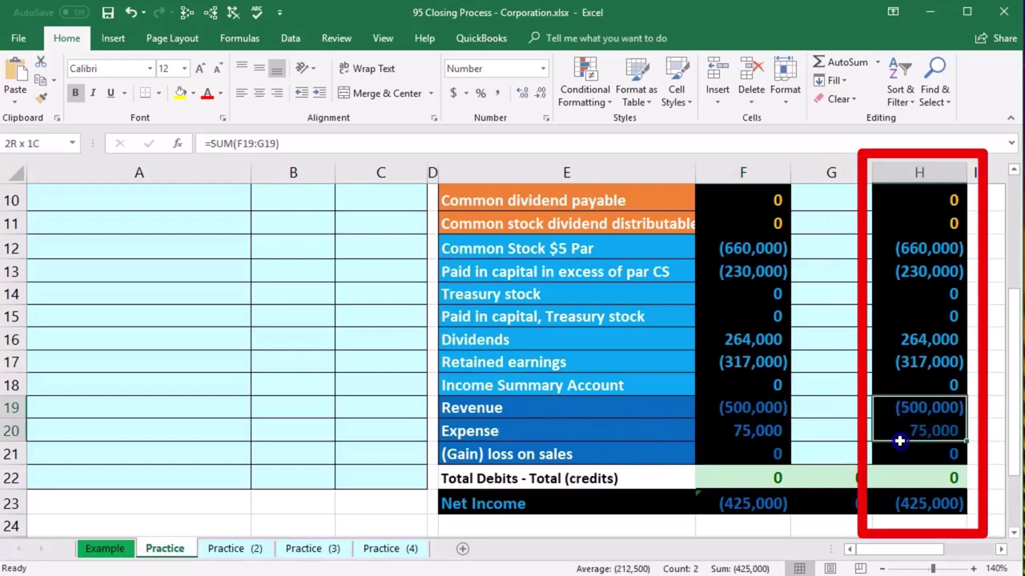
pyautogui.click(888, 341)
pyautogui.click(876, 363)
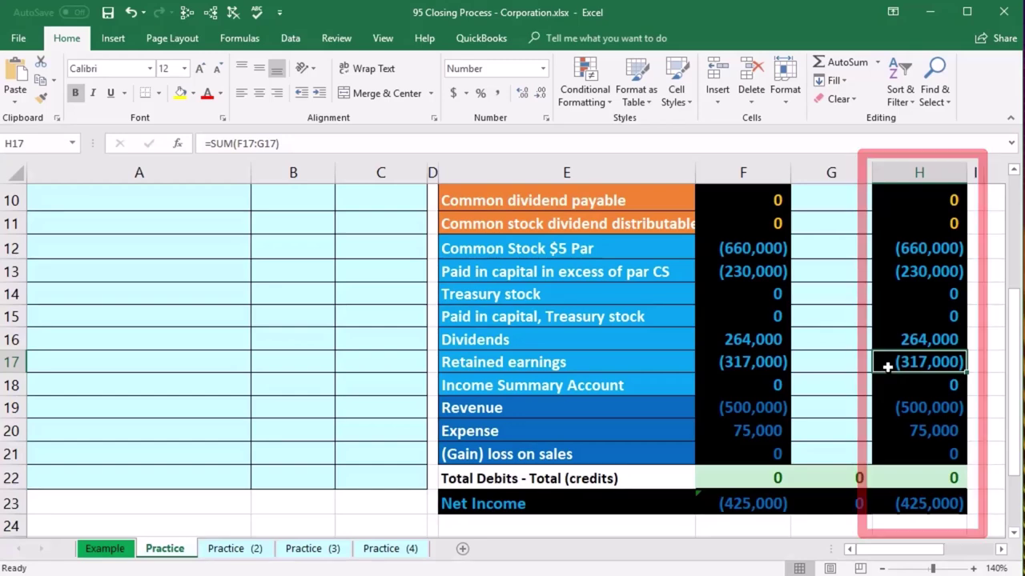
# Copy the Revenue account name from the trial balance into cell A2 of the journal, pasting values only
pyautogui.click(510, 386)
pyautogui.rightClick(509, 386)
pyautogui.click(478, 407)
pyautogui.click(479, 408)
pyautogui.rightClick(479, 407)
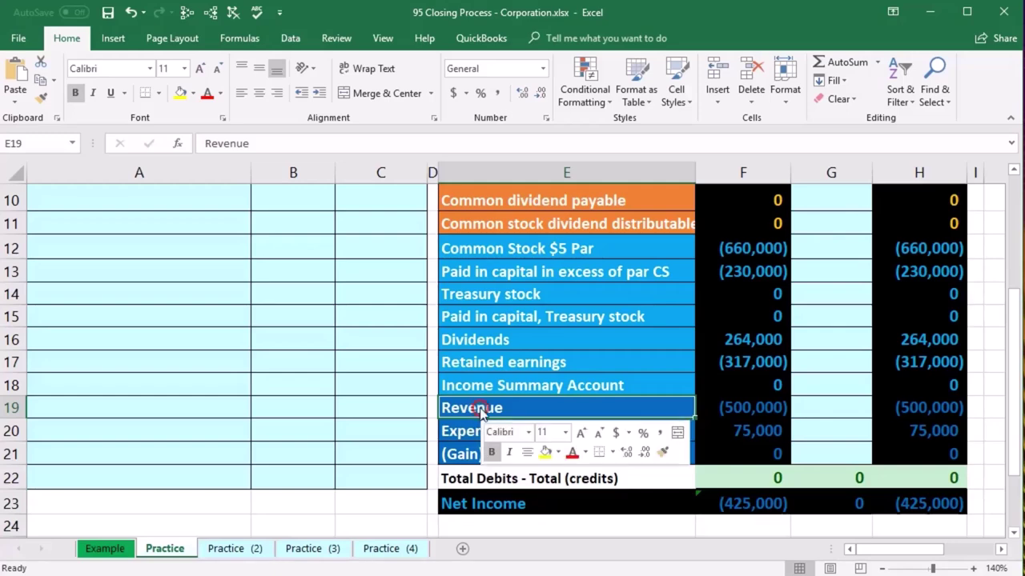
pyautogui.click(519, 80)
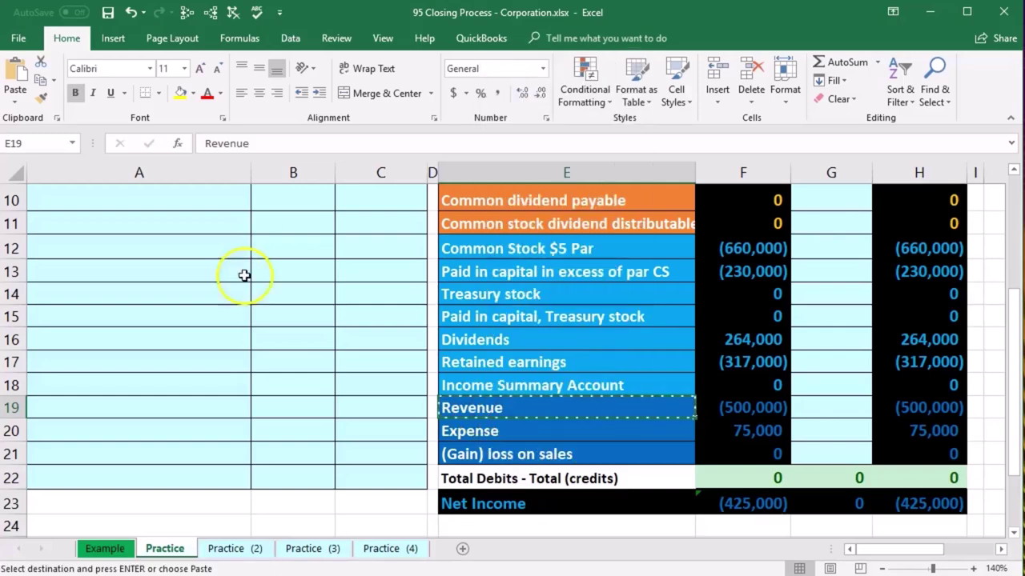
pyautogui.scroll(3, 171, 370)
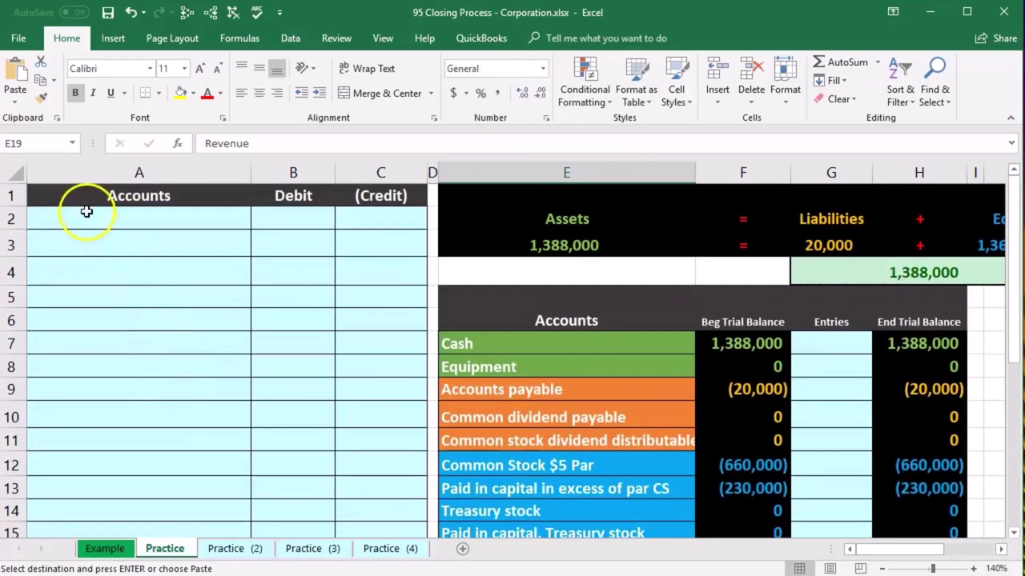
pyautogui.click(87, 211)
pyautogui.rightClick(86, 211)
pyautogui.click(145, 280)
# Enter a debit of 500,000 for Revenue in cell B2
pyautogui.scroll(-1, 151, 280)
pyautogui.scroll(-1, 316, 423)
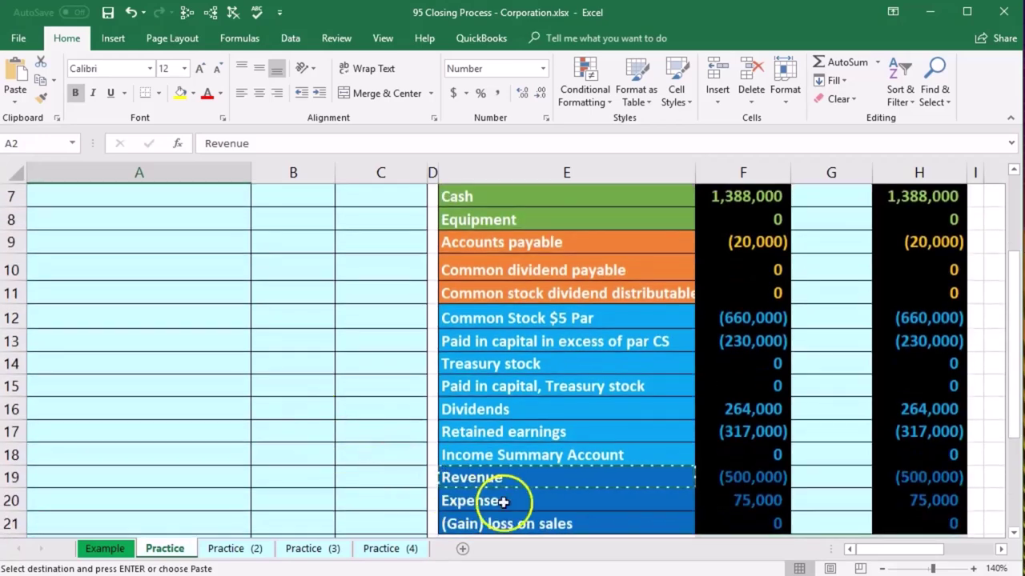
pyautogui.scroll(2, 348, 430)
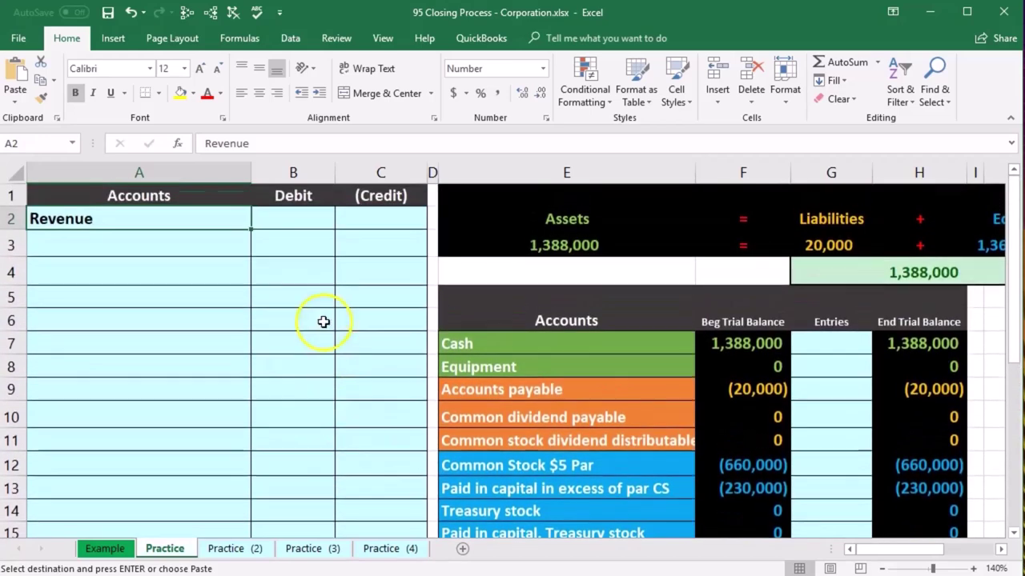
pyautogui.click(294, 216)
pyautogui.write('500')
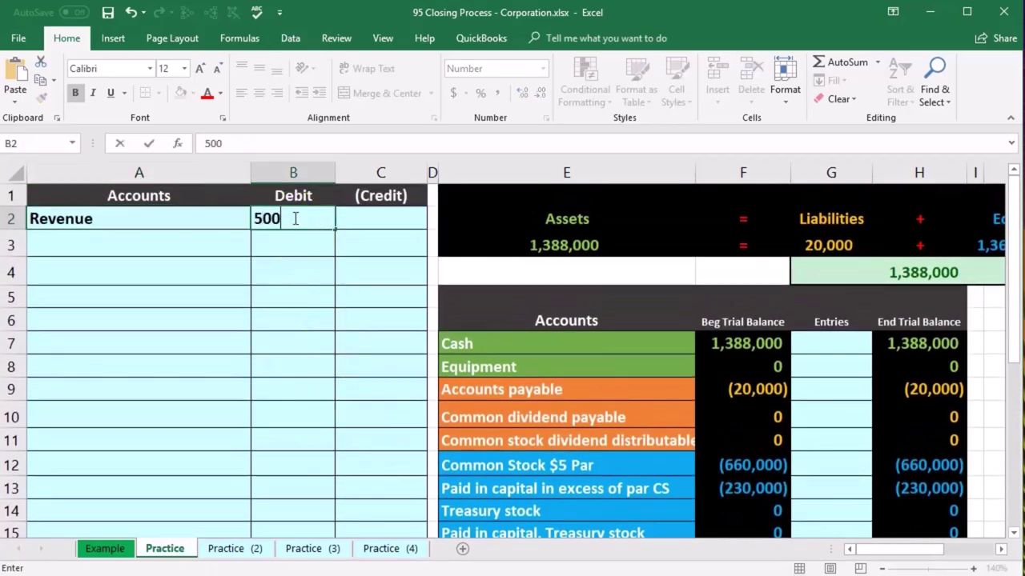
pyautogui.press('Return')
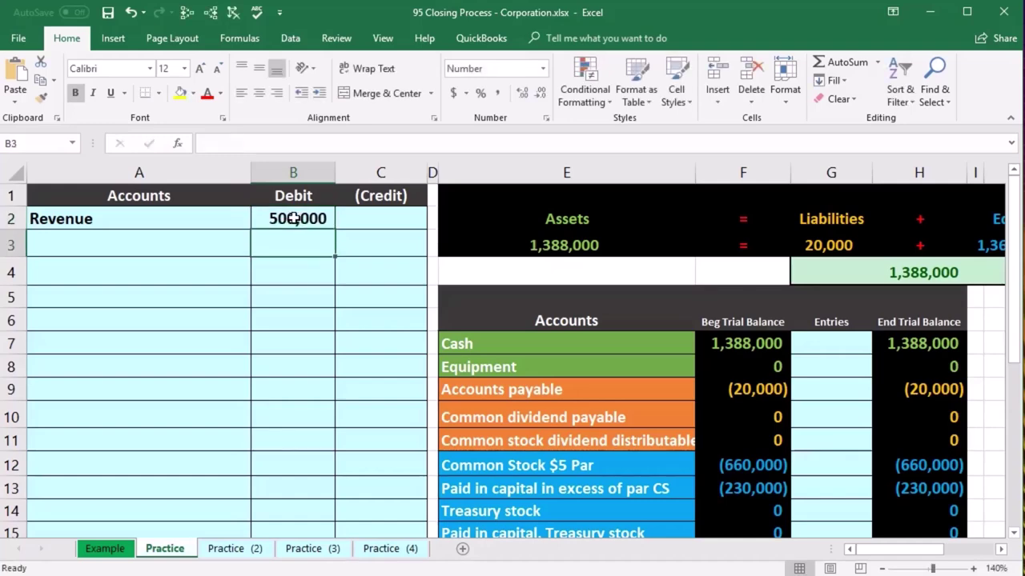
# Enter the offsetting credit in cell C3 as the negative of the Revenue debit in B2
pyautogui.press('Tab')
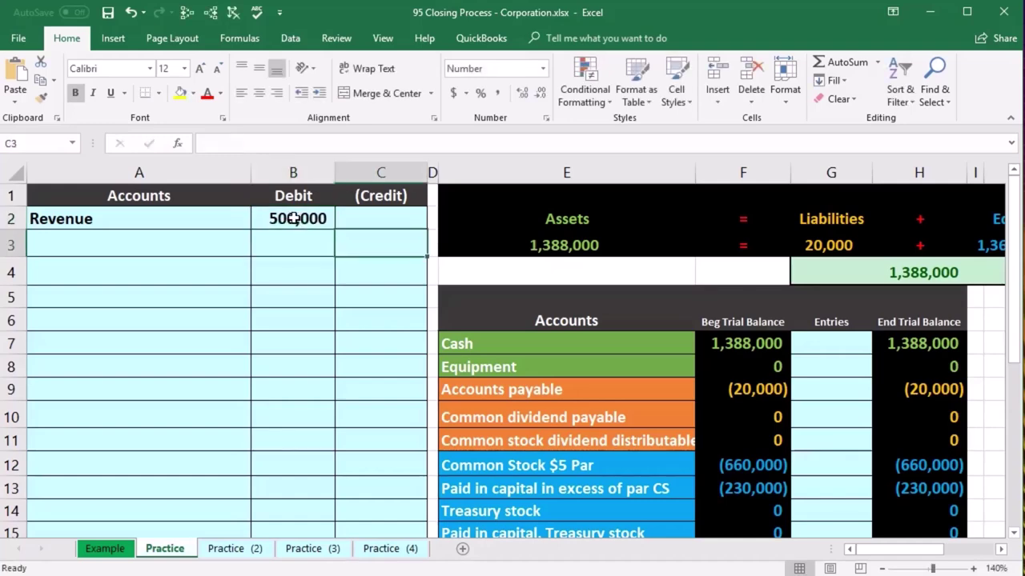
pyautogui.write('-')
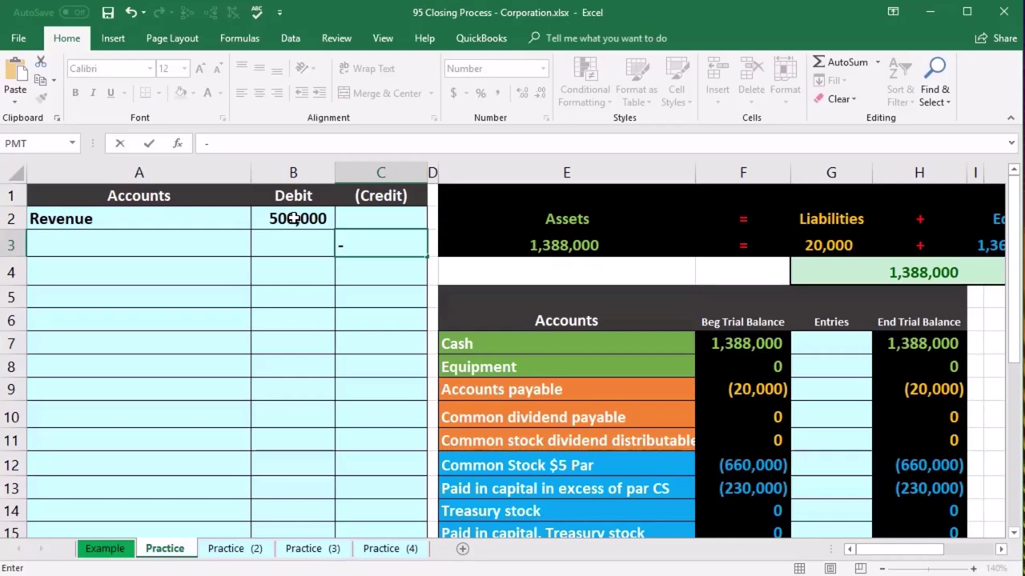
pyautogui.click(294, 219)
pyautogui.press('Return')
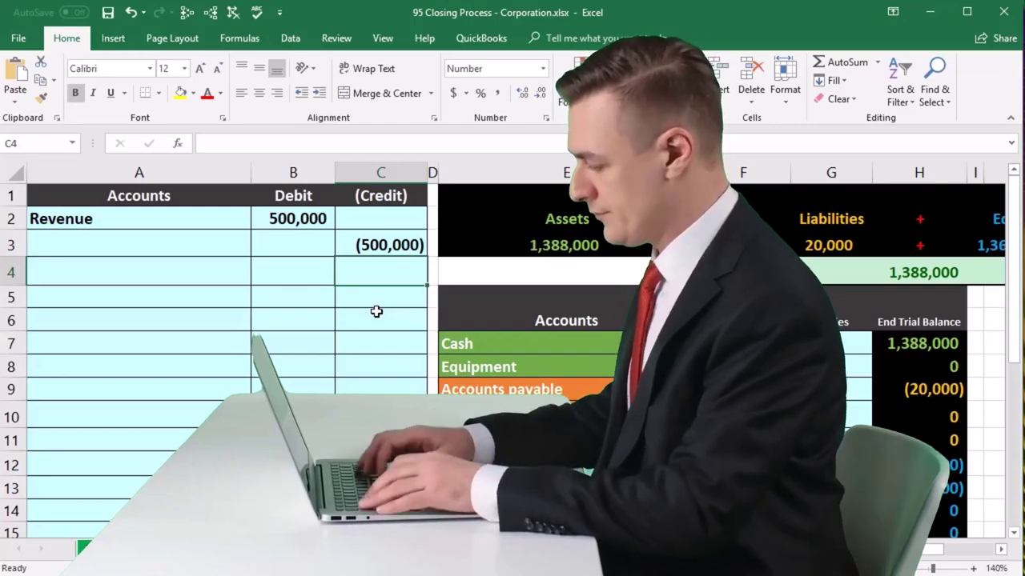
# Copy the Income Summary Account name from the trial balance into cell A3 as the credited account, pasting values only
pyautogui.scroll(-2, 376, 311)
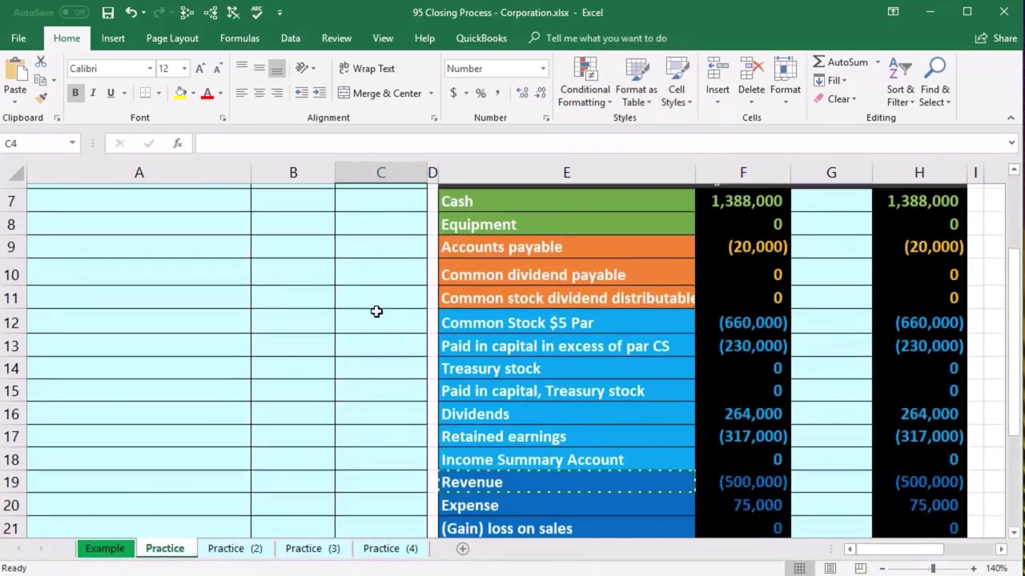
pyautogui.click(645, 461)
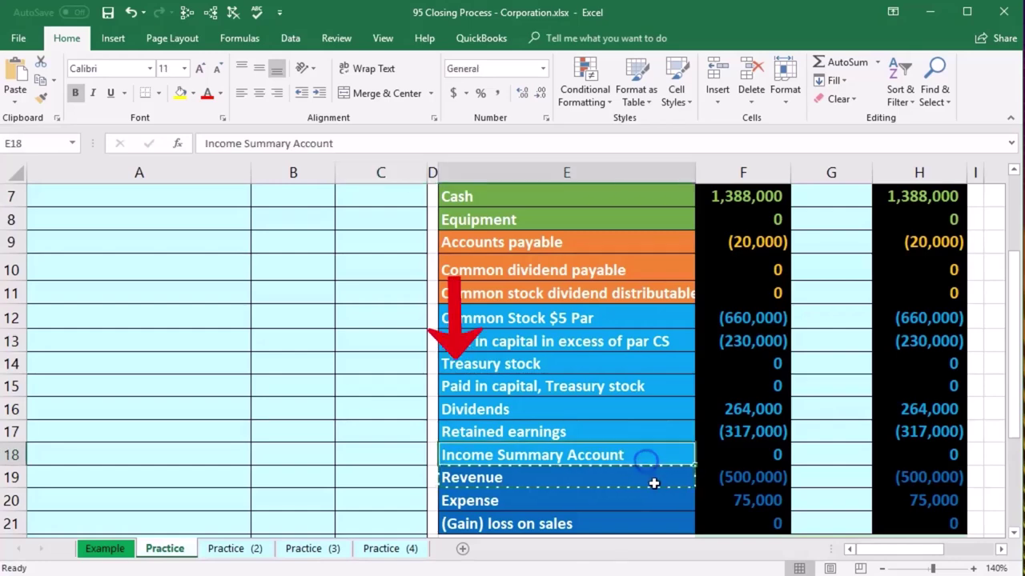
pyautogui.click(642, 439)
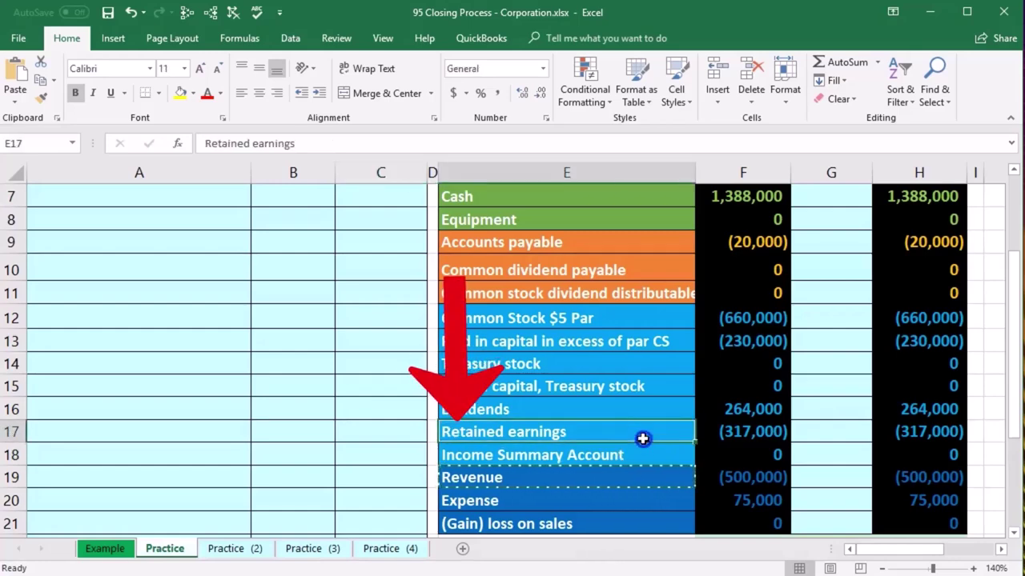
pyautogui.click(649, 449)
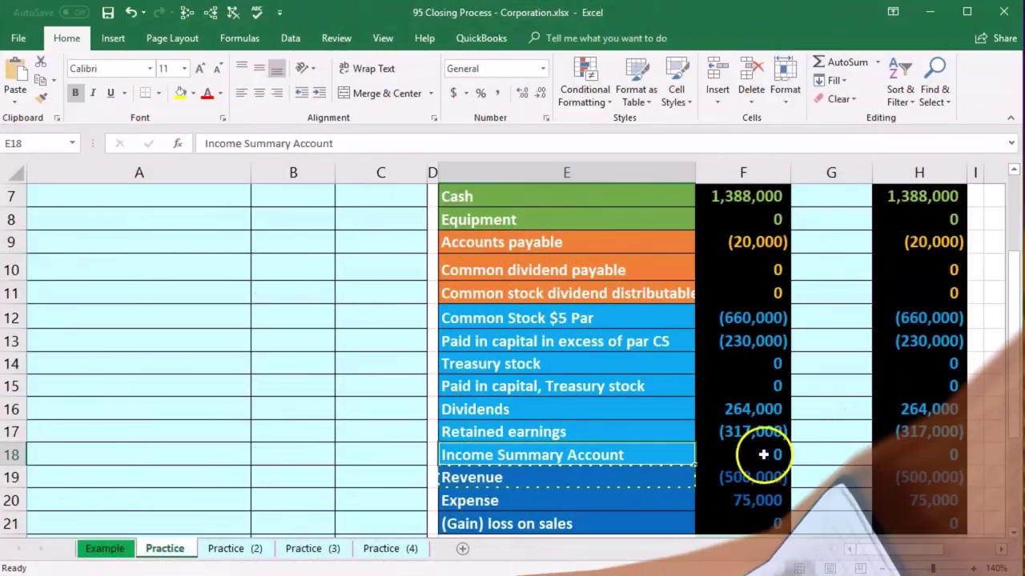
pyautogui.rightClick(501, 454)
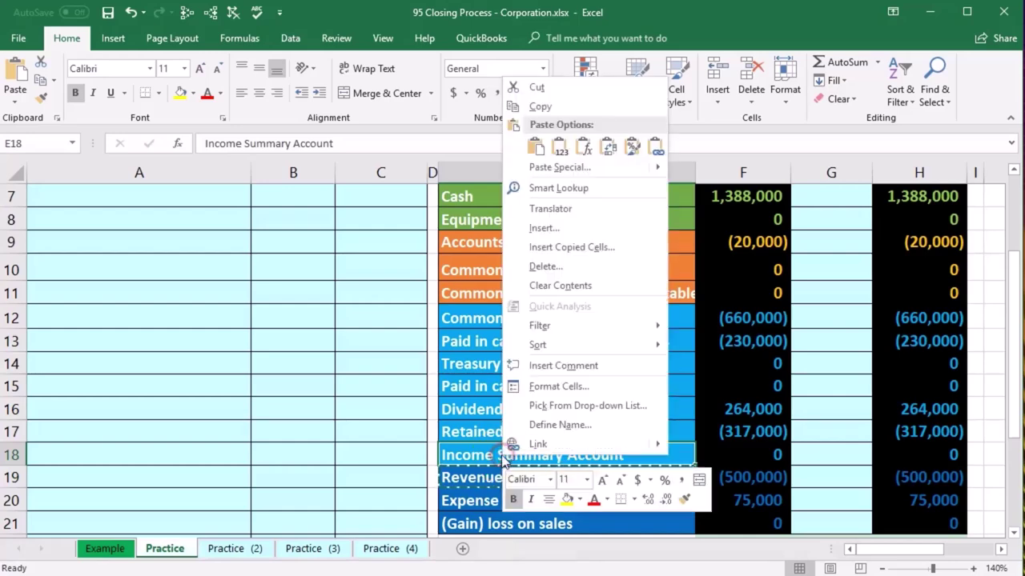
pyautogui.click(533, 107)
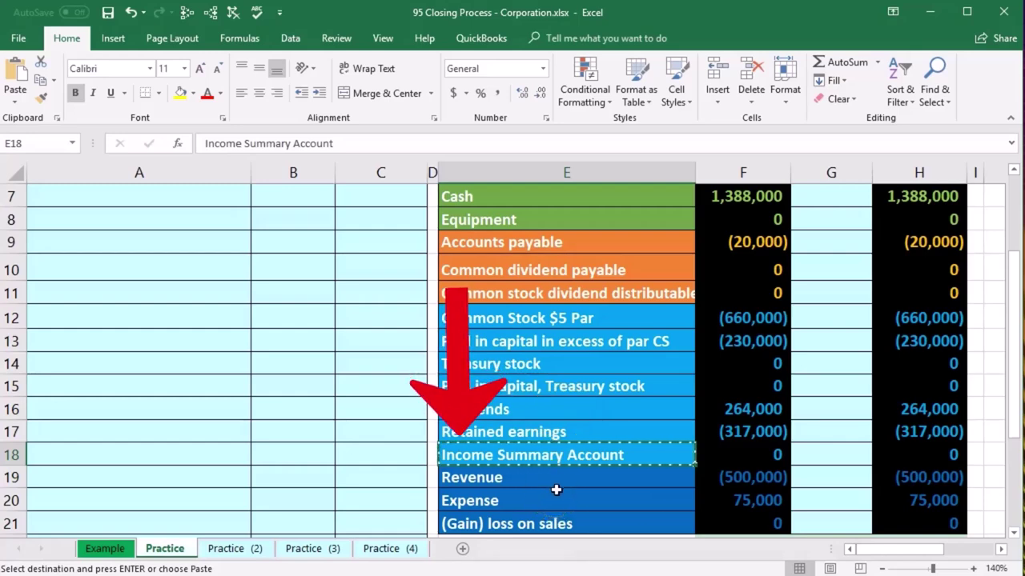
pyautogui.click(200, 475)
pyautogui.scroll(2, 201, 479)
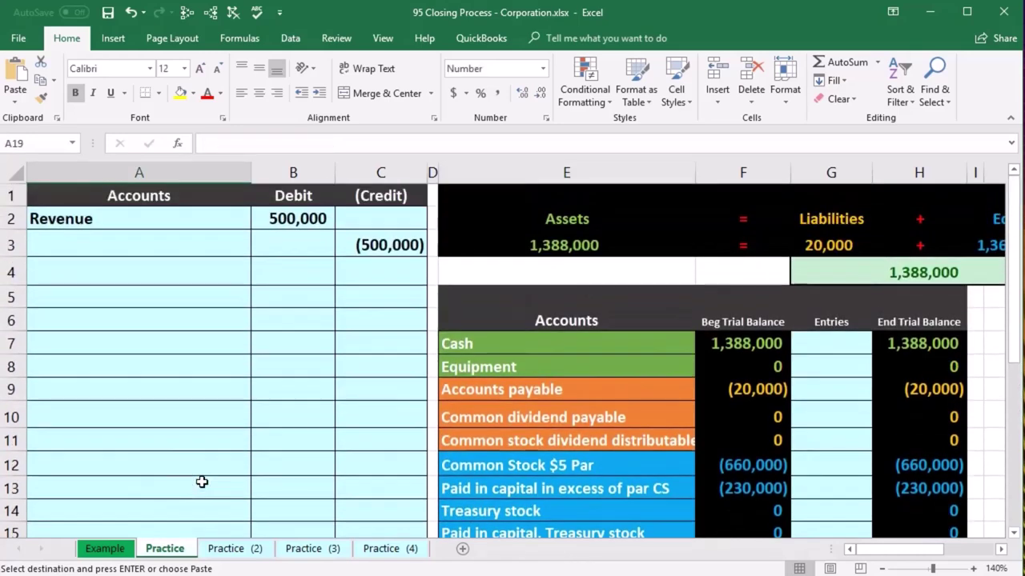
pyautogui.click(133, 246)
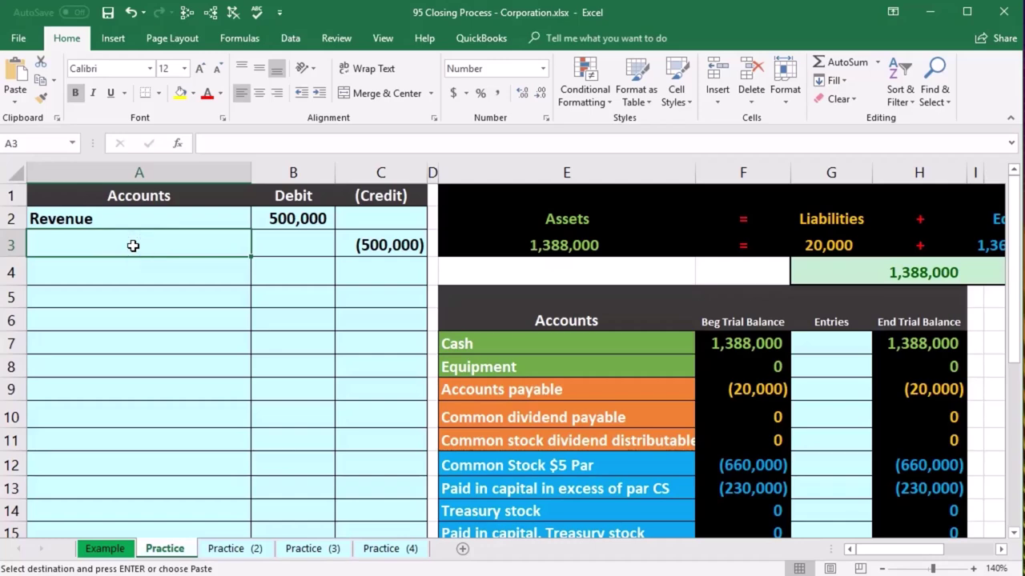
pyautogui.rightClick(133, 245)
pyautogui.click(191, 318)
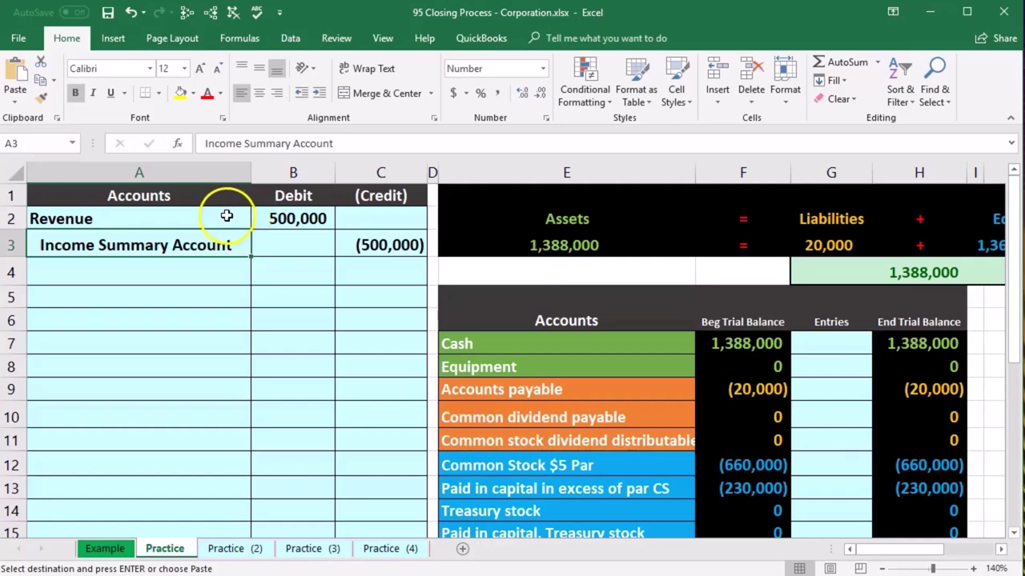
# Post the Revenue debit to the trial balance by entering the formula =B2 in cell G19 of the Entries column
pyautogui.moveTo(227, 216); pyautogui.dragTo(283, 216)
pyautogui.scroll(-2, 516, 365)
pyautogui.moveTo(552, 480); pyautogui.dragTo(739, 477)
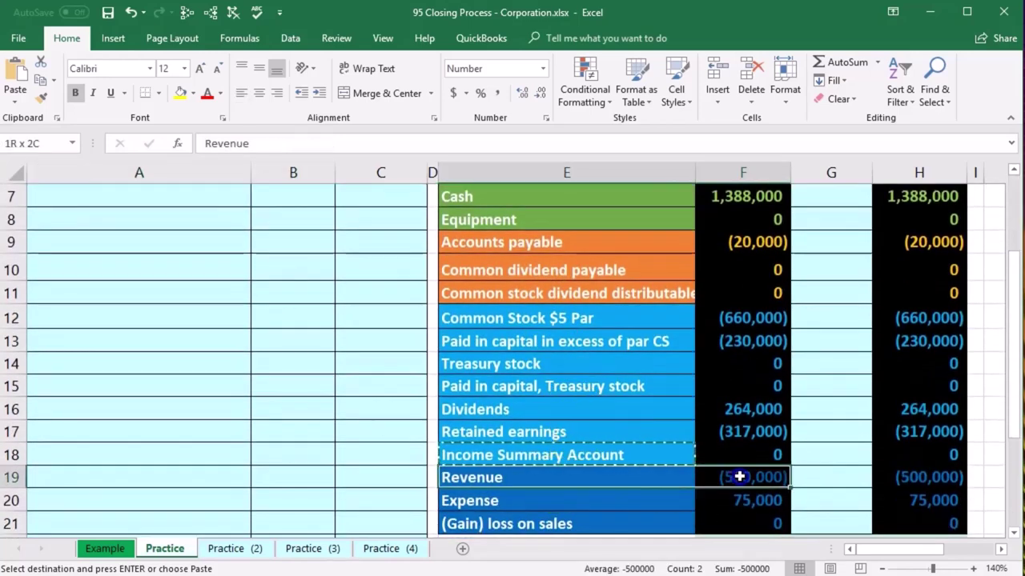
pyautogui.click(824, 479)
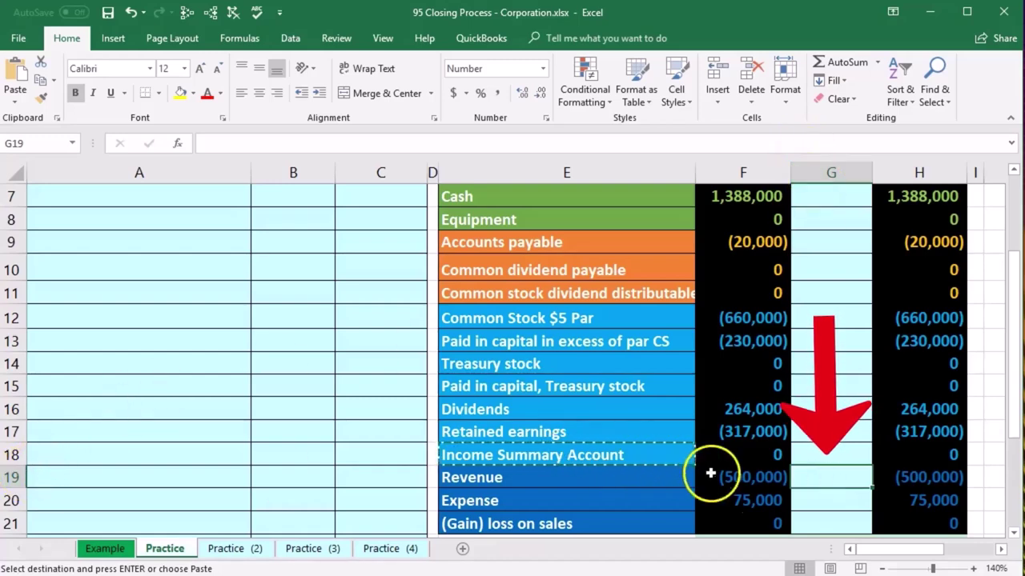
pyautogui.write('=')
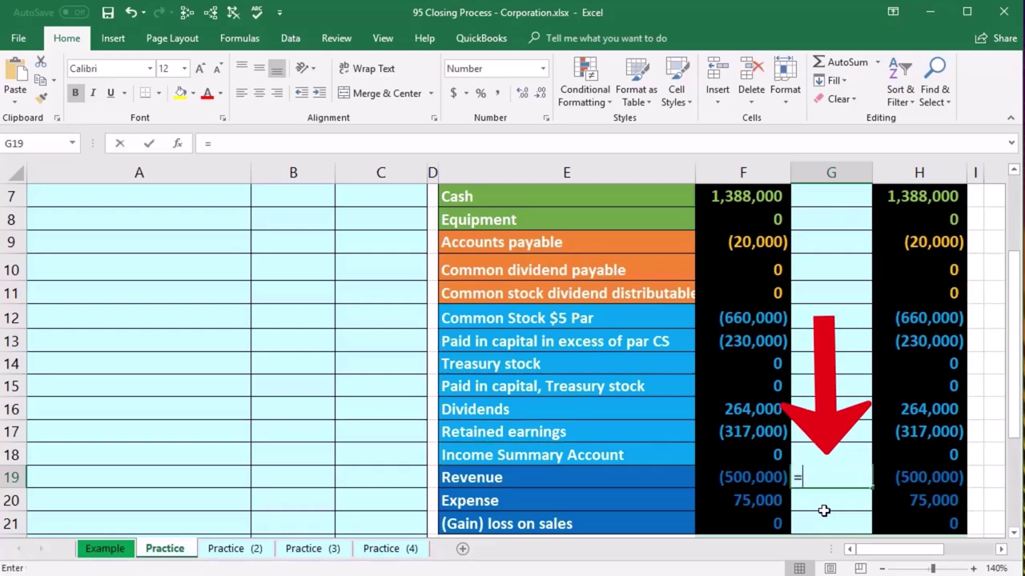
pyautogui.scroll(2, 366, 421)
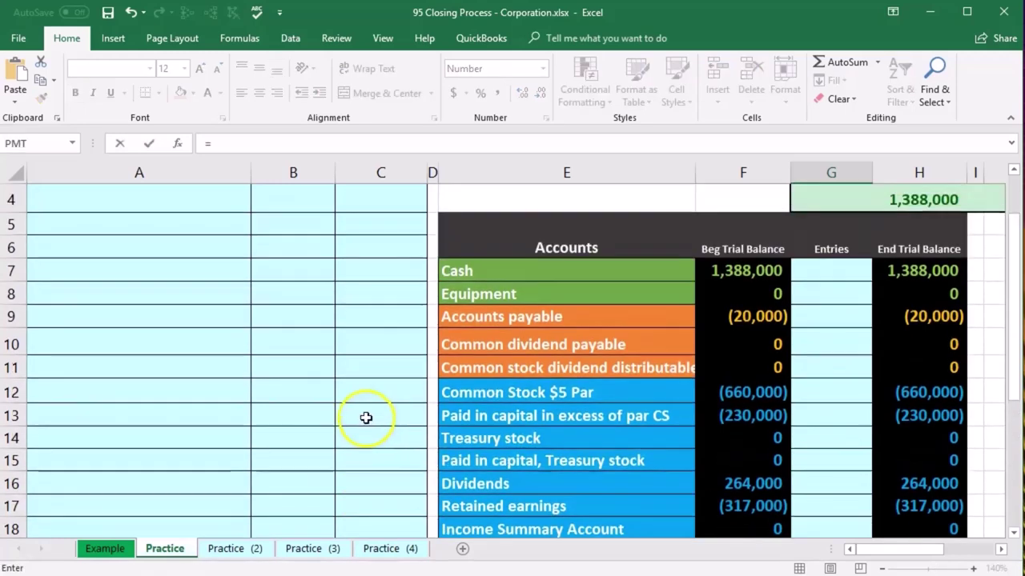
pyautogui.click(312, 228)
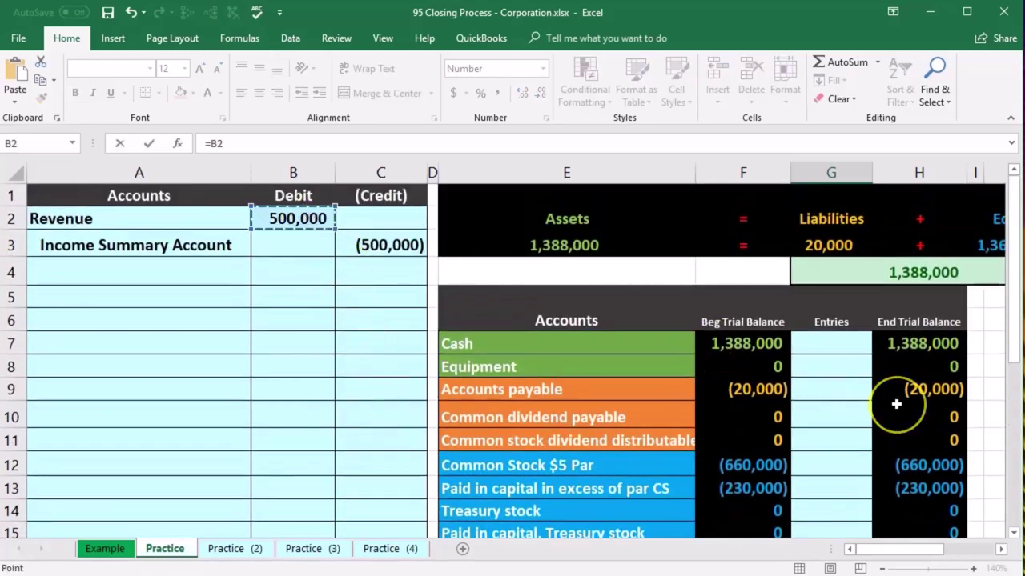
pyautogui.press('Return')
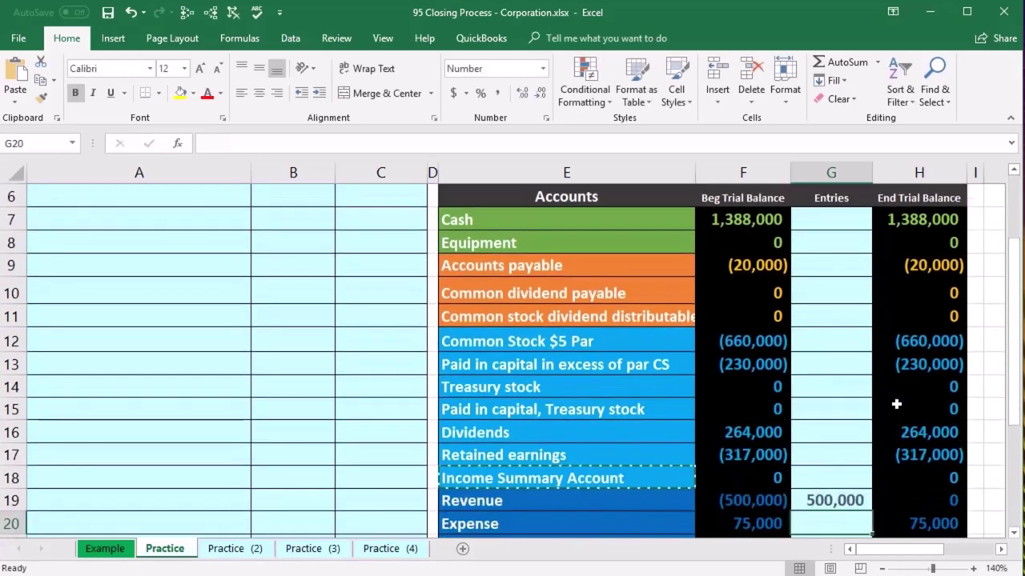
# Check the beginning balance, entry and ending balance of the Revenue row, plus the ending total in H22
pyautogui.scroll(-1, 881, 412)
pyautogui.click(769, 429)
pyautogui.click(832, 429)
pyautogui.click(921, 429)
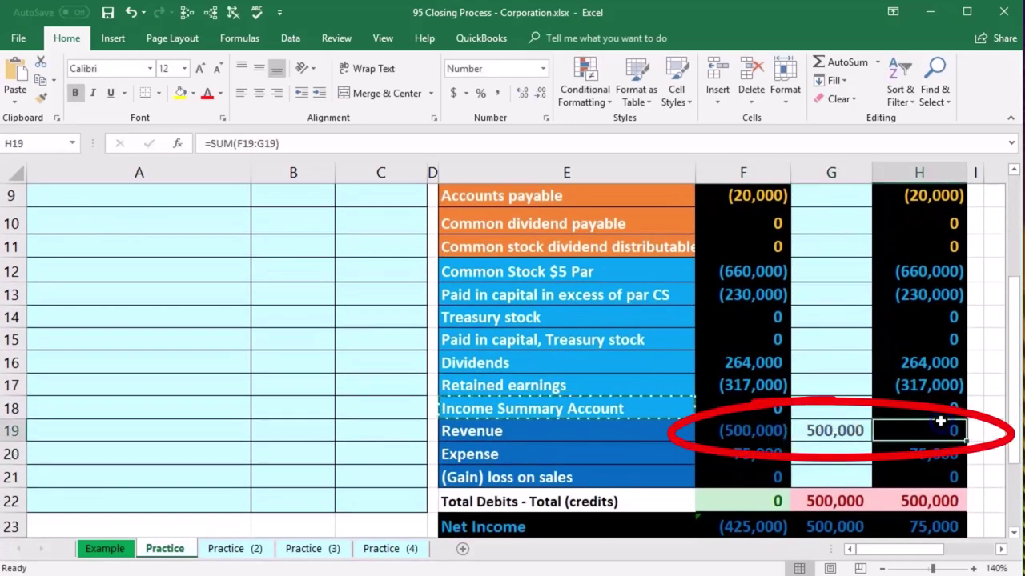
pyautogui.click(922, 500)
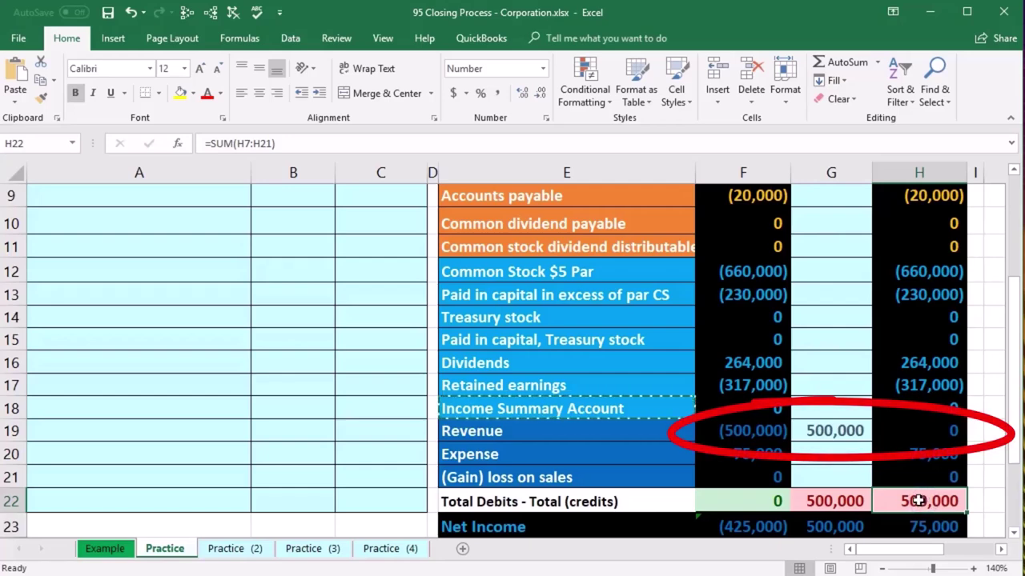
# Post the Income Summary Account credit to the trial balance by entering the formula =C3 in cell G18 of the Entries column
pyautogui.scroll(1, 218, 435)
pyautogui.scroll(2, 219, 435)
pyautogui.moveTo(176, 250); pyautogui.dragTo(384, 234)
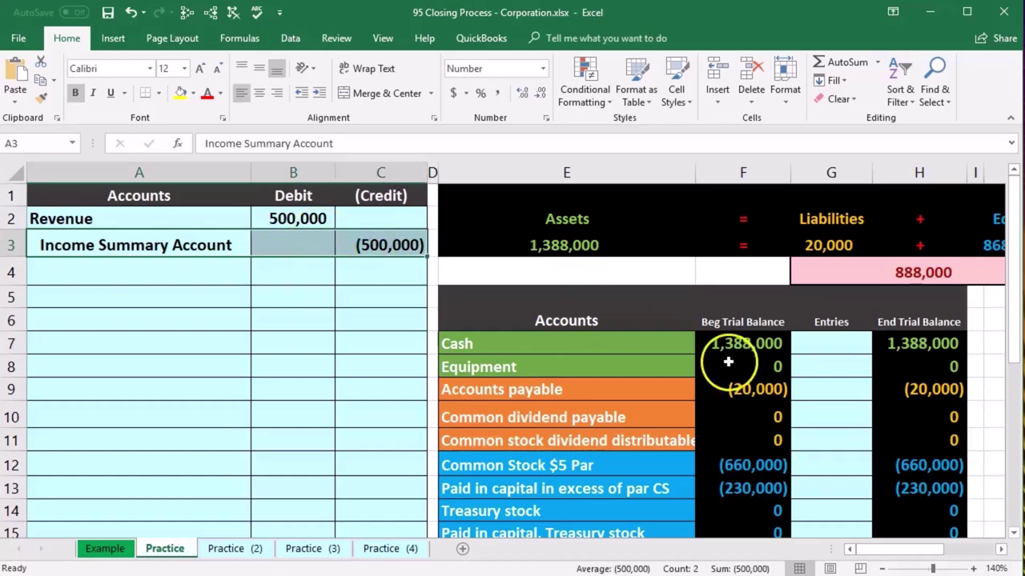
pyautogui.scroll(-3, 726, 362)
pyautogui.moveTo(584, 385); pyautogui.dragTo(700, 382)
pyautogui.click(833, 381)
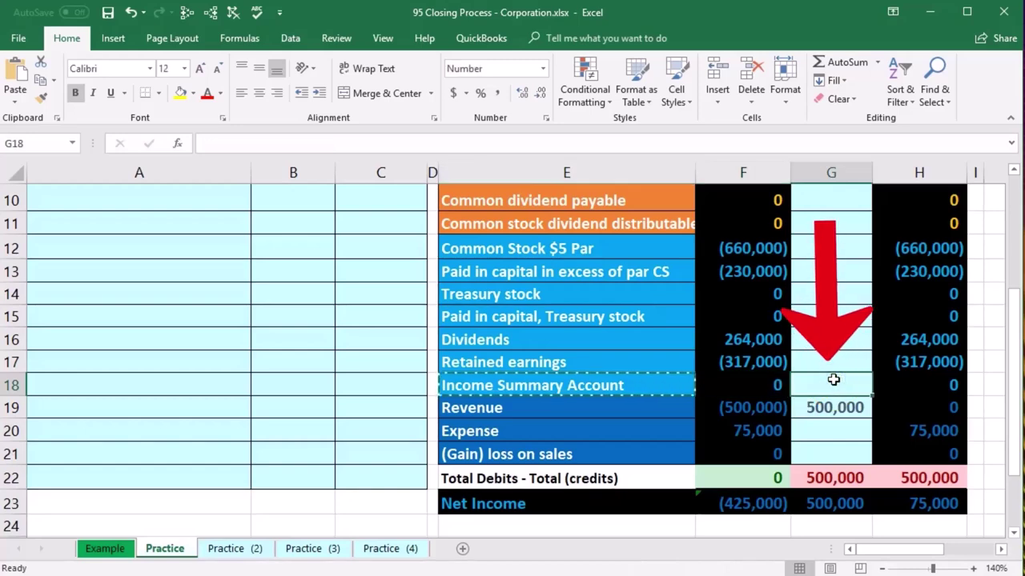
pyautogui.write('=')
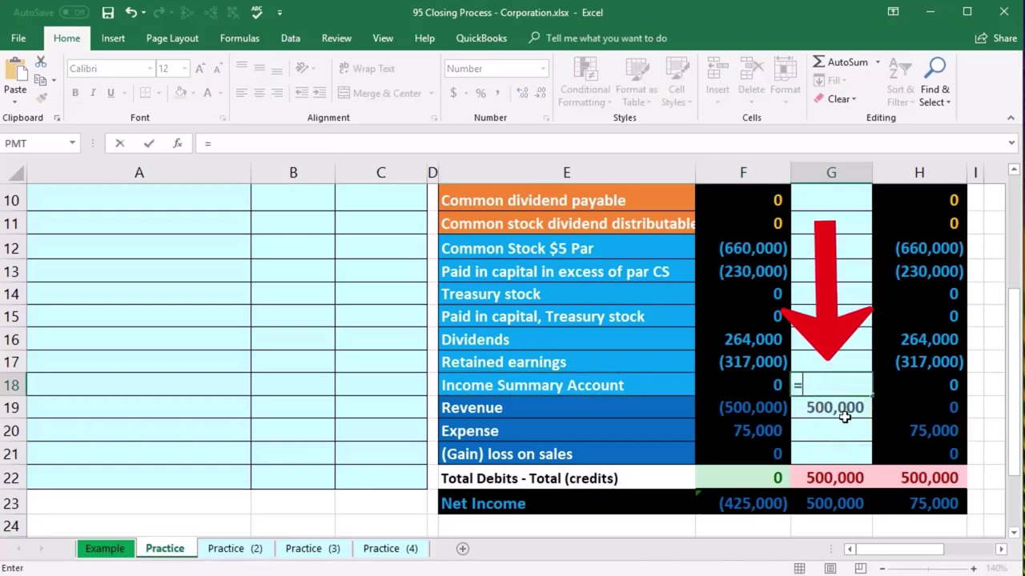
pyautogui.scroll(3, 406, 462)
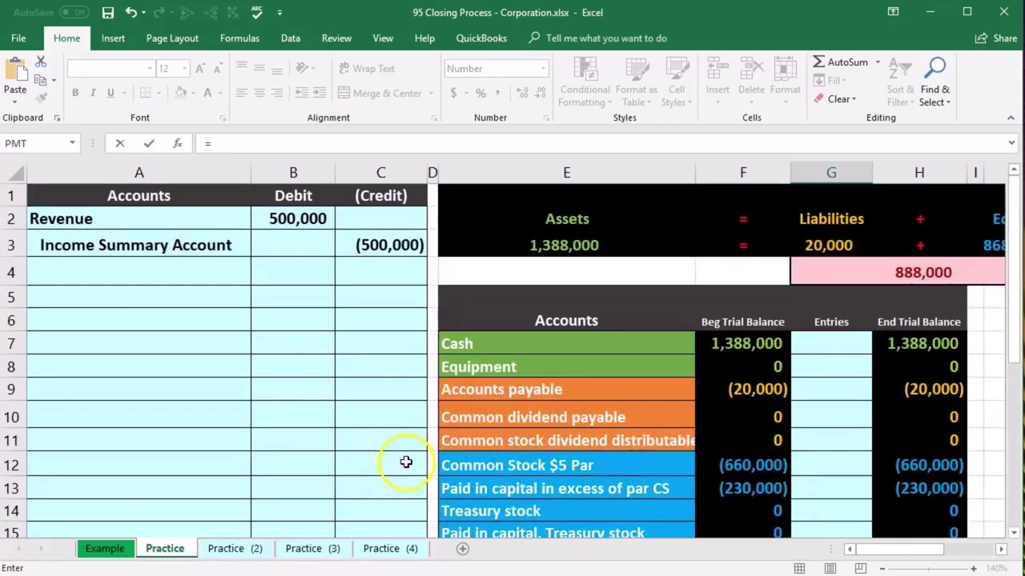
pyautogui.click(381, 251)
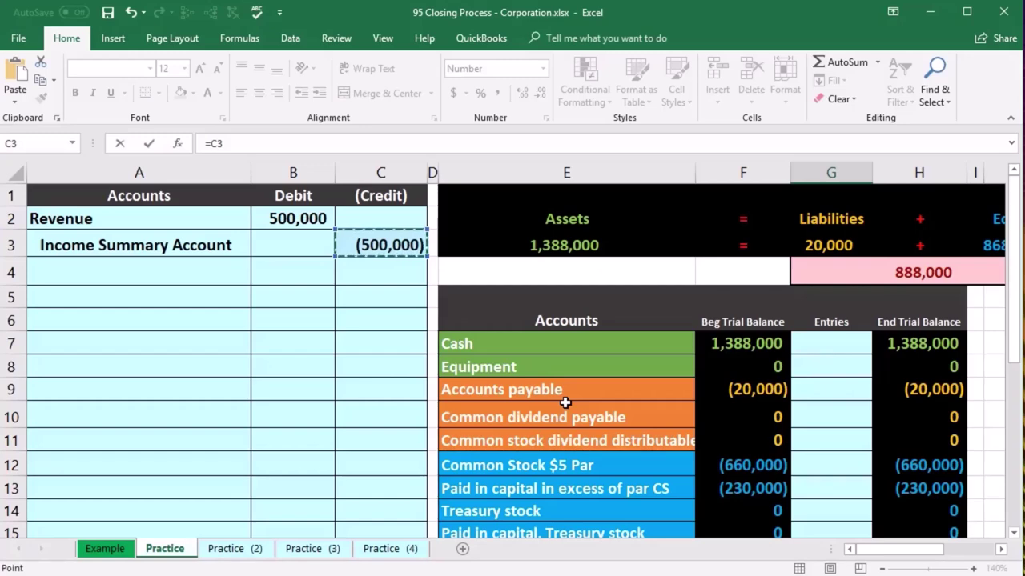
pyautogui.press('Return')
# Check the ending balances of the Income Summary Account, Revenue, Expense and (Gain) loss on sales rows, plus the beginning Expense balance
pyautogui.scroll(-1, 565, 402)
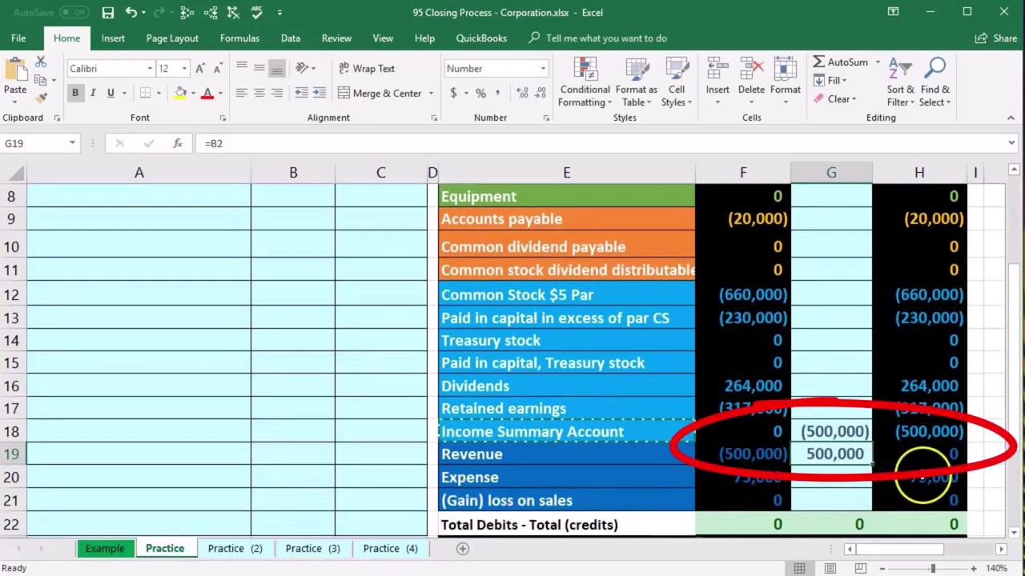
pyautogui.click(925, 456)
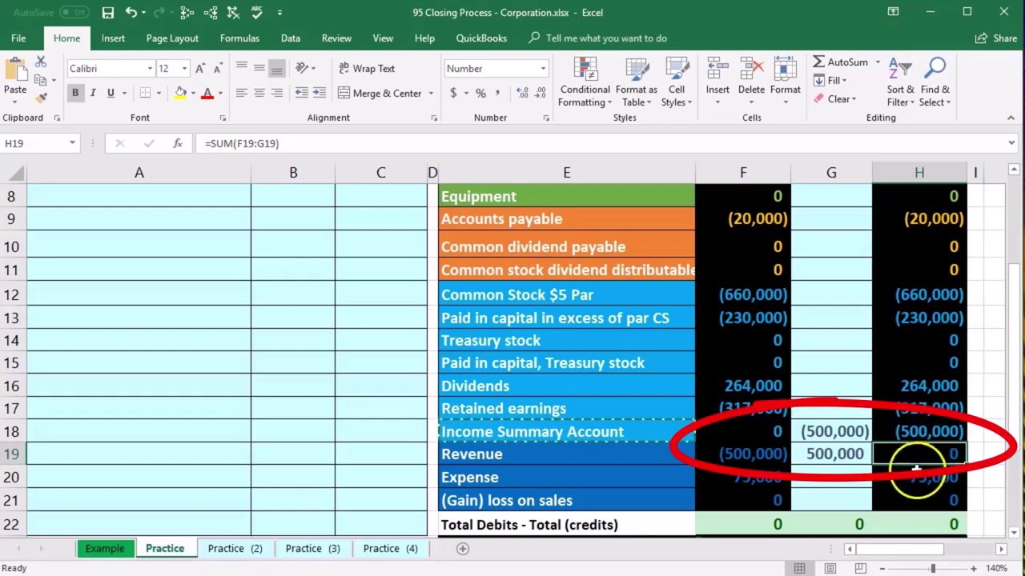
pyautogui.click(894, 423)
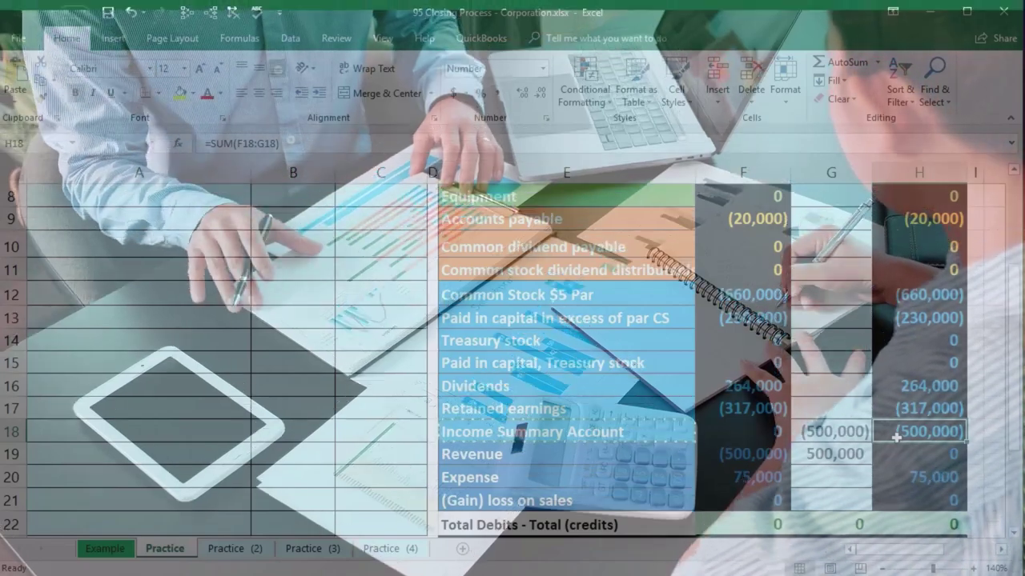
pyautogui.scroll(-1, 897, 436)
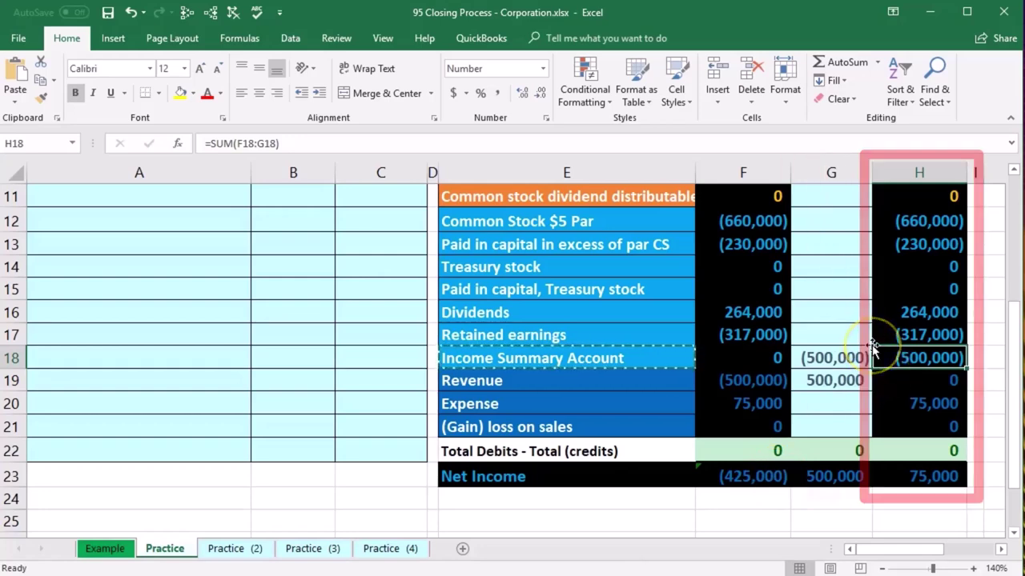
pyautogui.moveTo(898, 381); pyautogui.dragTo(898, 424)
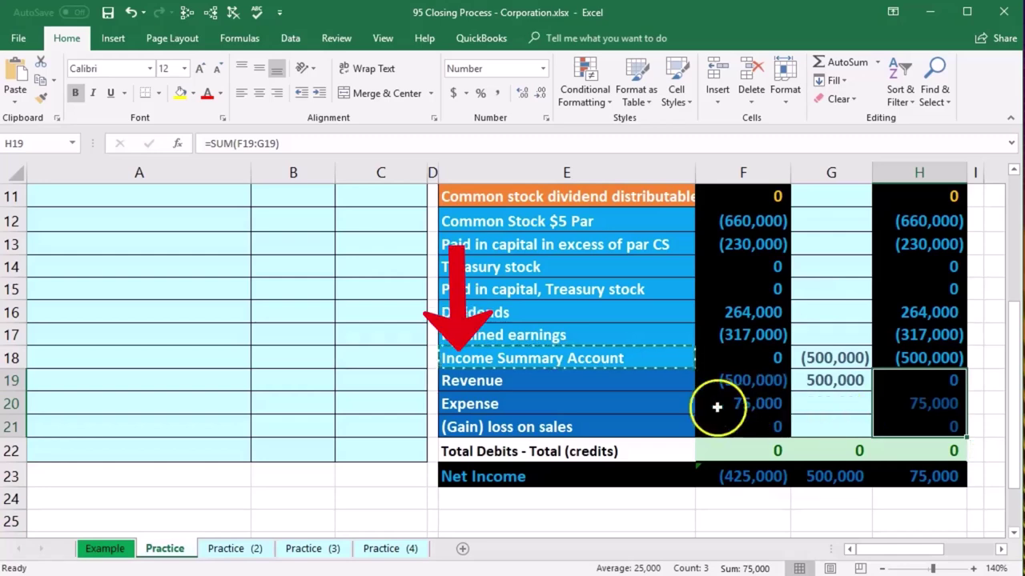
pyautogui.click(650, 405)
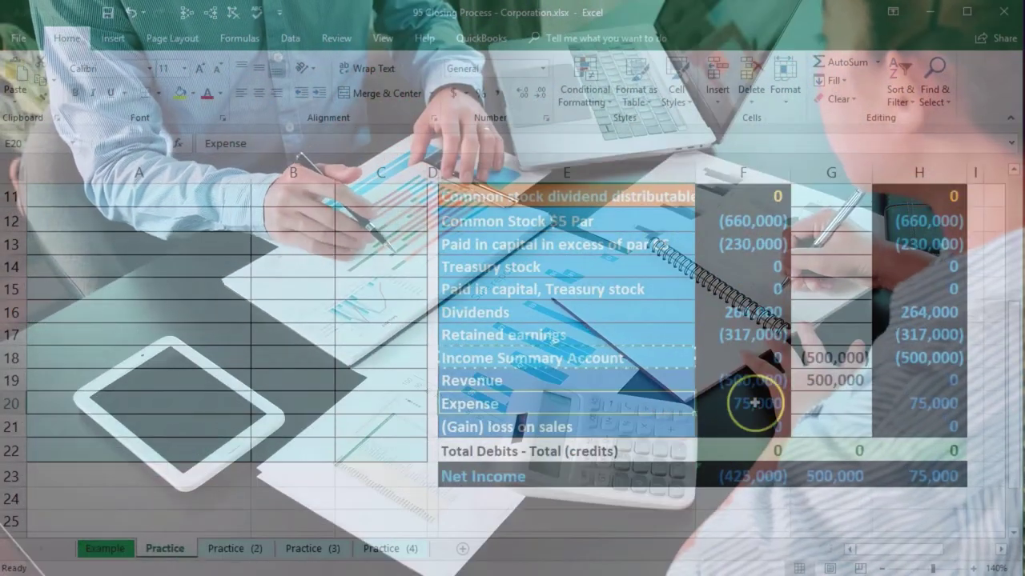
pyautogui.click(754, 403)
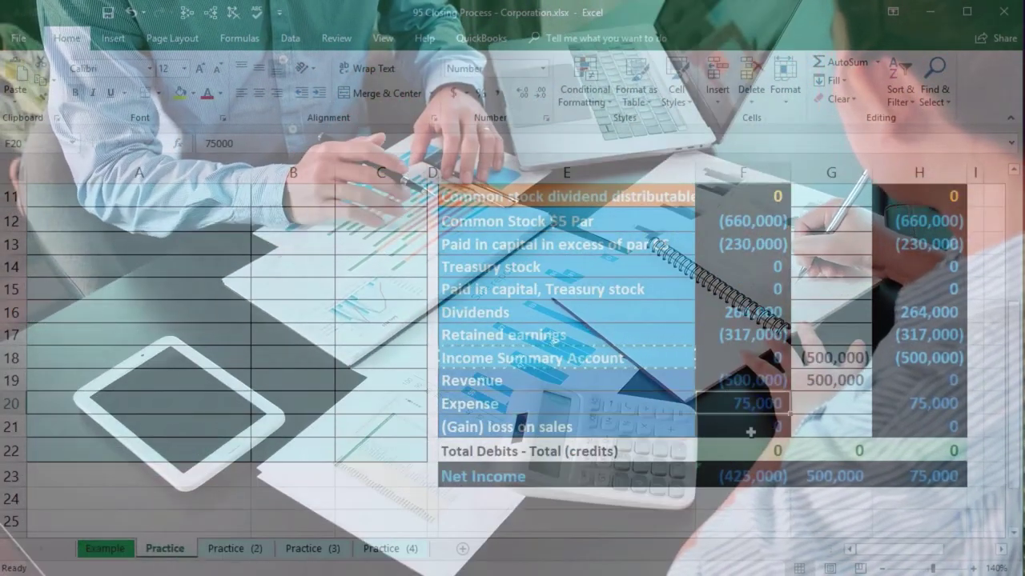
pyautogui.click(572, 403)
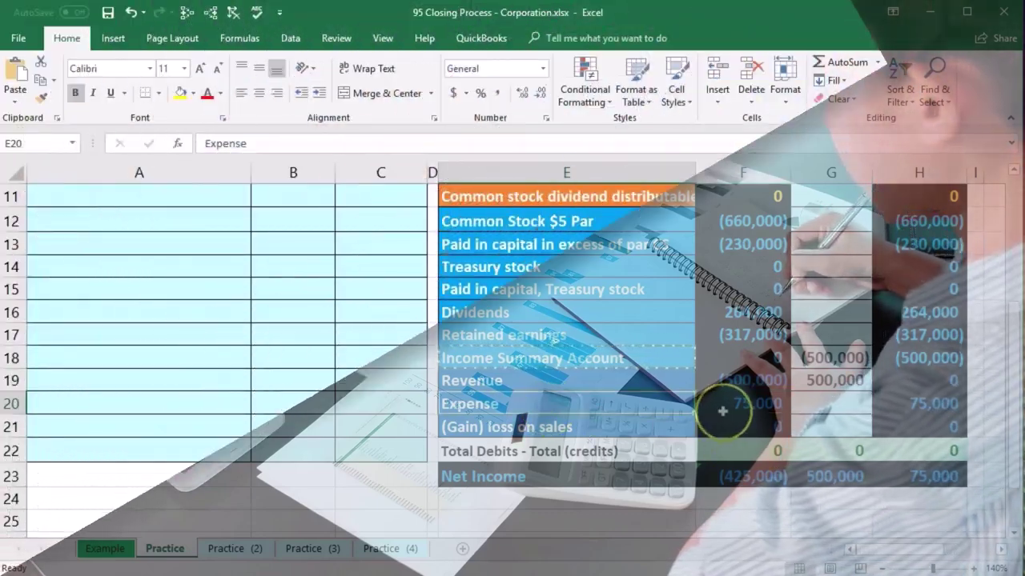
pyautogui.click(723, 407)
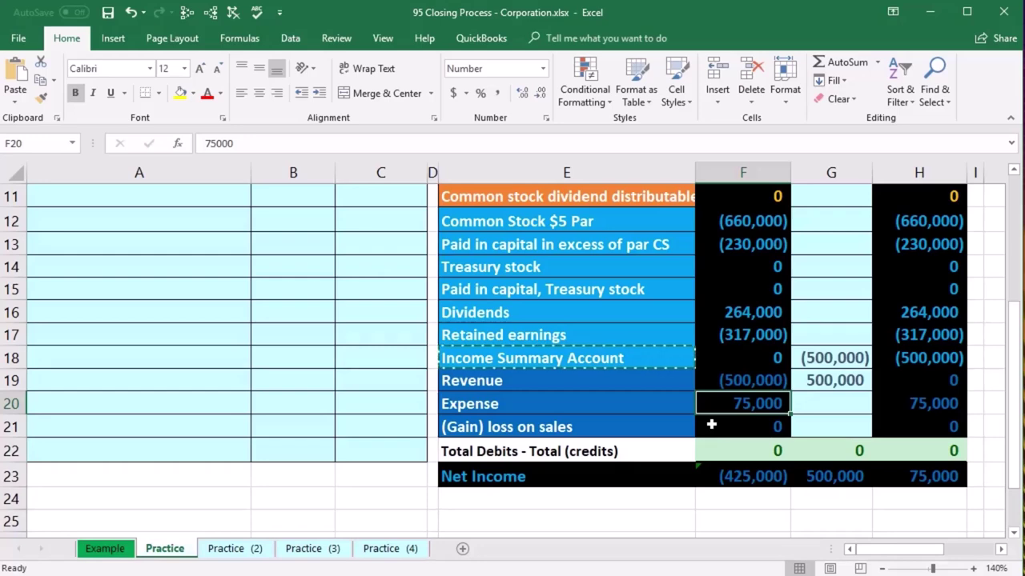
# Copy the Expense account name from the trial balance into cell A6 as the credited account, pasting values only
pyautogui.click(464, 406)
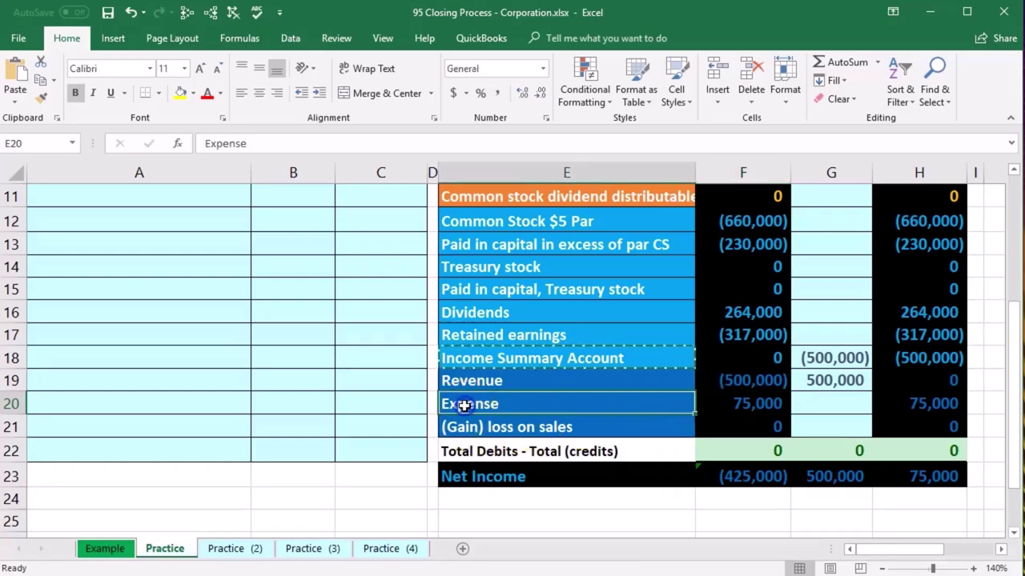
pyautogui.rightClick(465, 406)
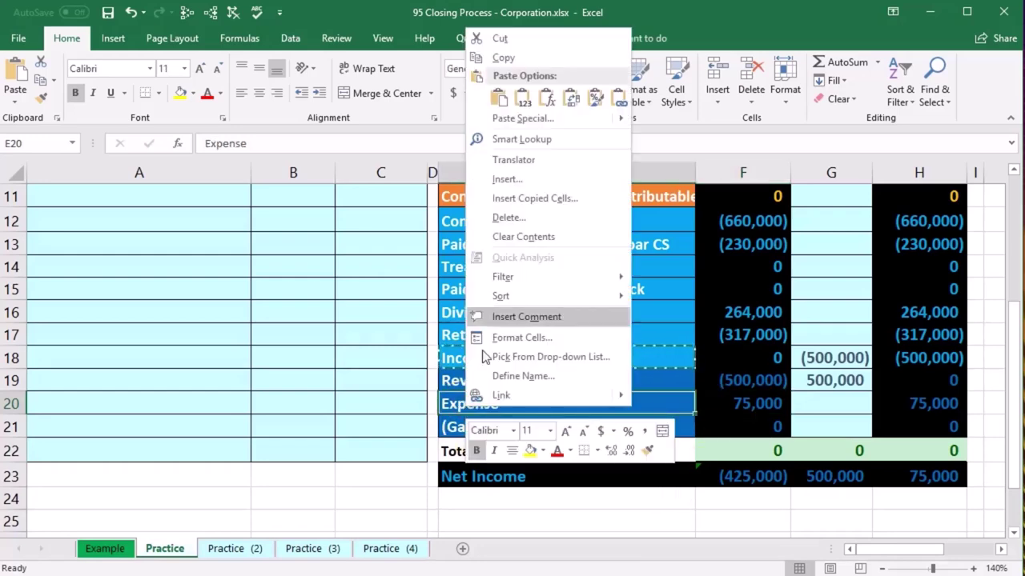
pyautogui.click(502, 57)
pyautogui.scroll(3, 229, 275)
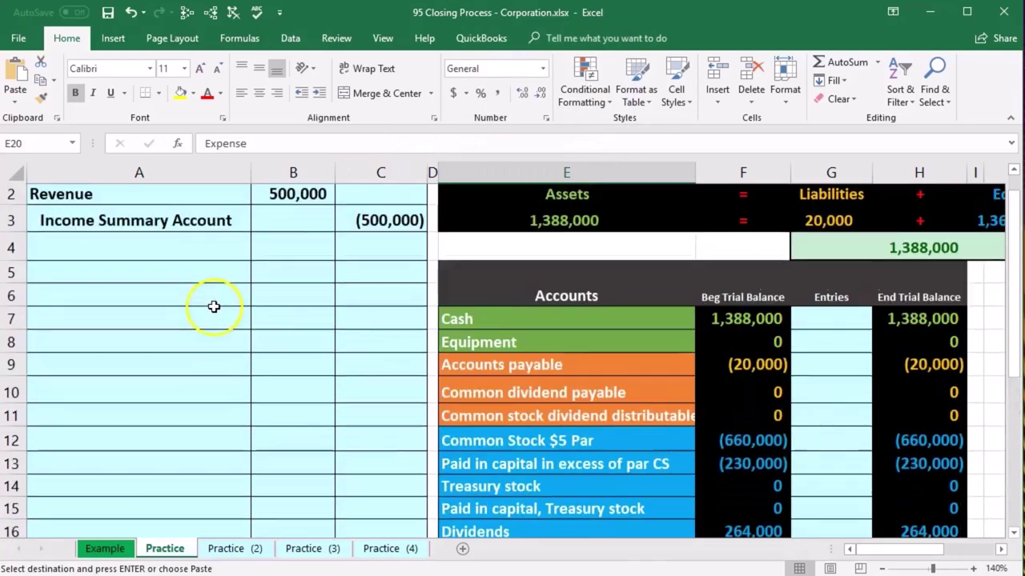
pyautogui.click(153, 254)
pyautogui.click(142, 272)
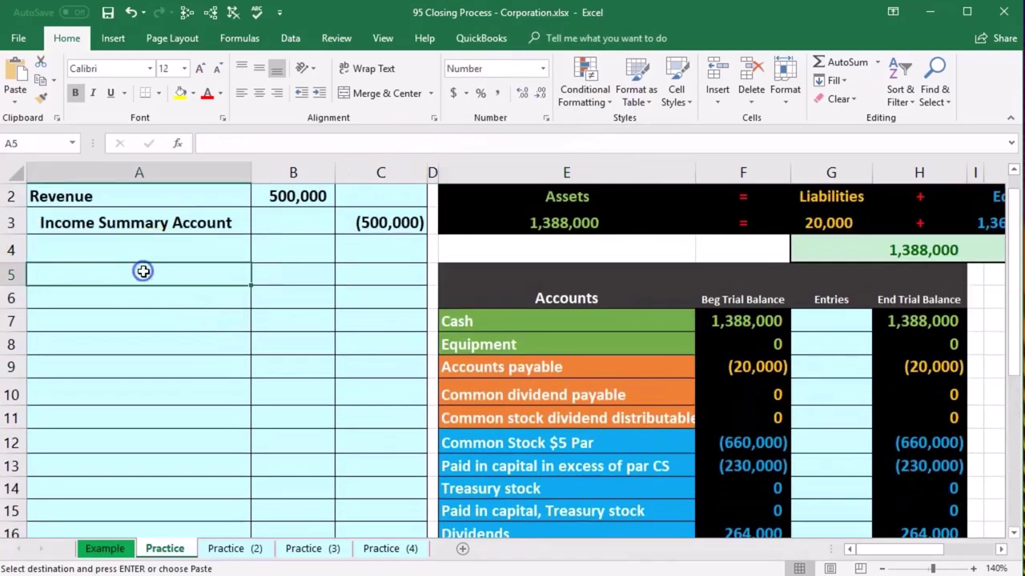
pyautogui.click(145, 292)
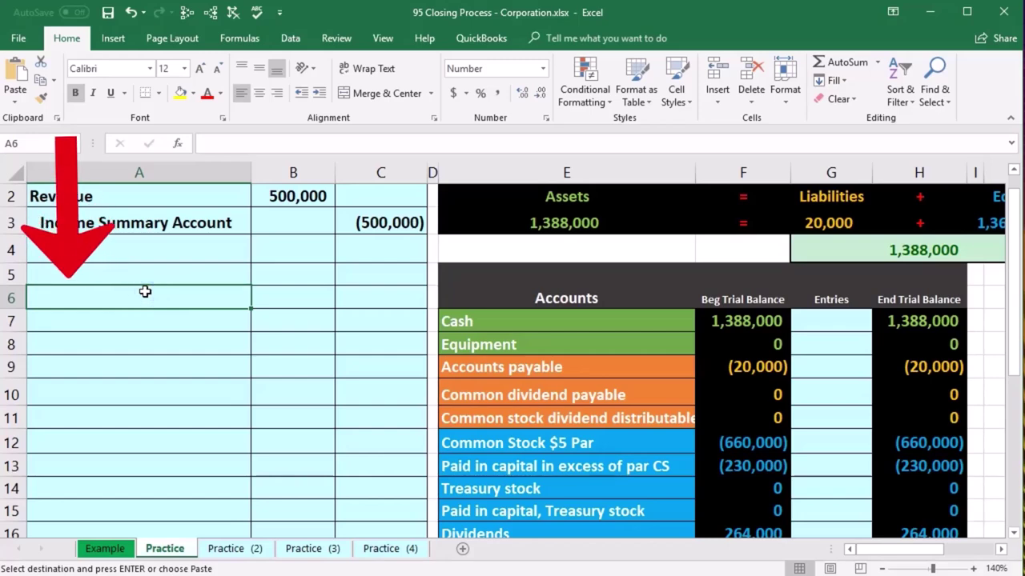
pyautogui.rightClick(145, 291)
pyautogui.click(209, 365)
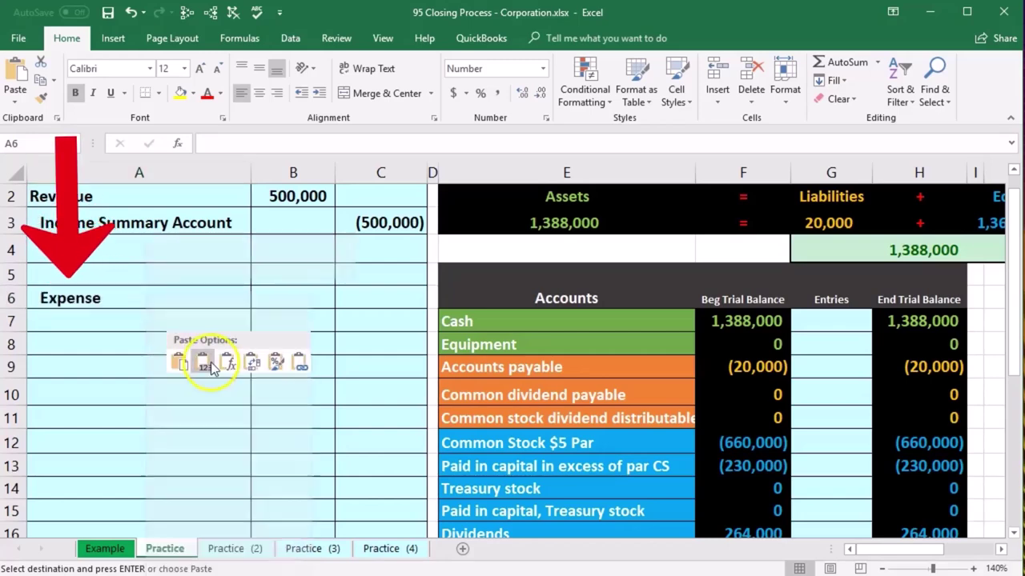
# Enter the Expense closing credit of -75000 in cell C6
pyautogui.click(370, 298)
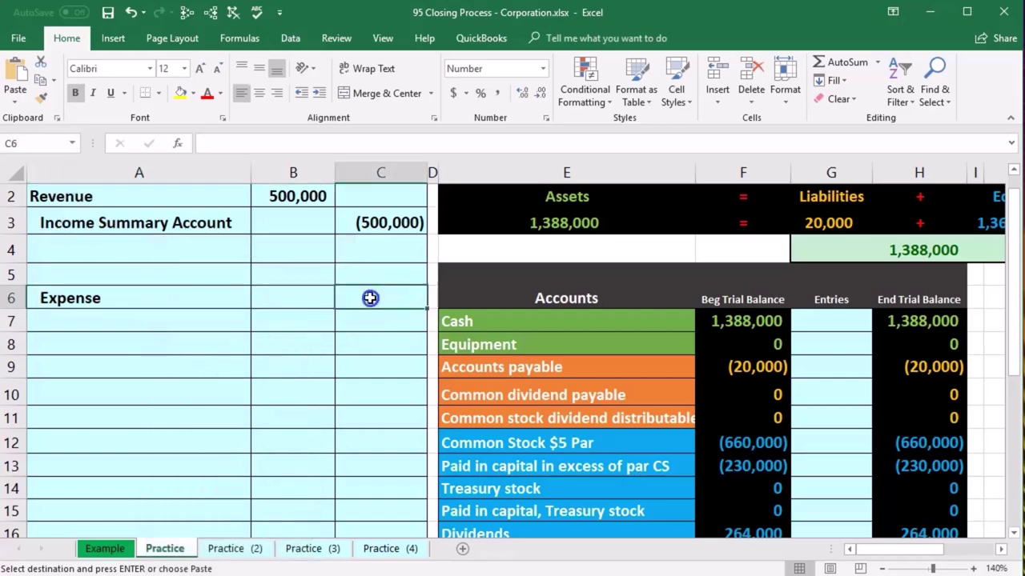
pyautogui.scroll(-2, 599, 460)
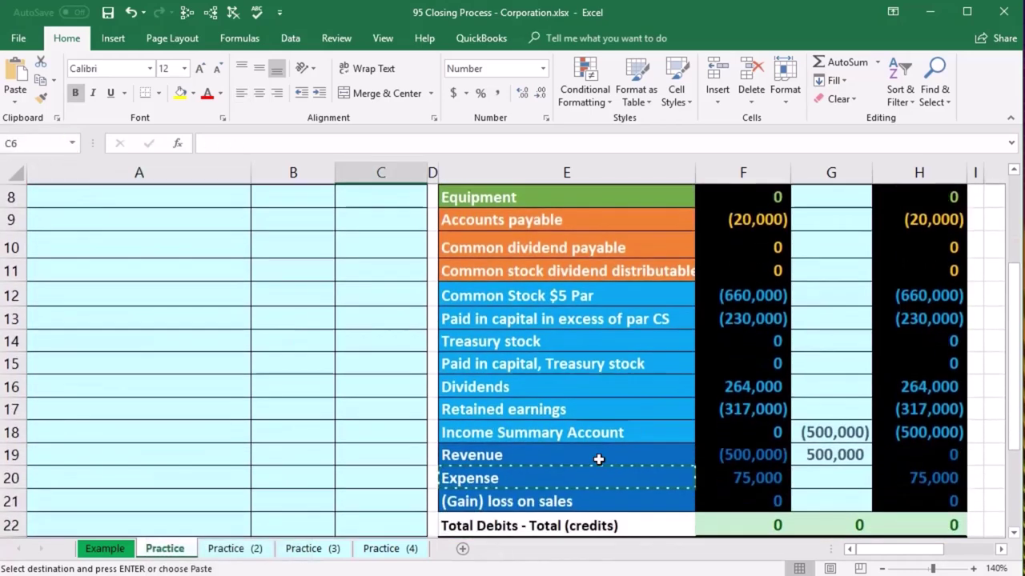
pyautogui.scroll(3, 599, 459)
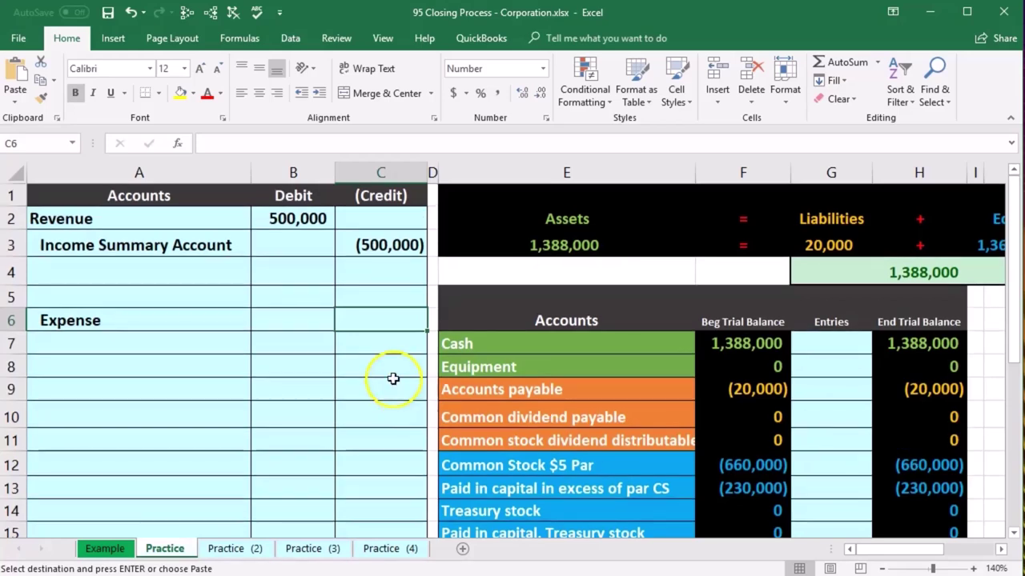
pyautogui.write('-75000')
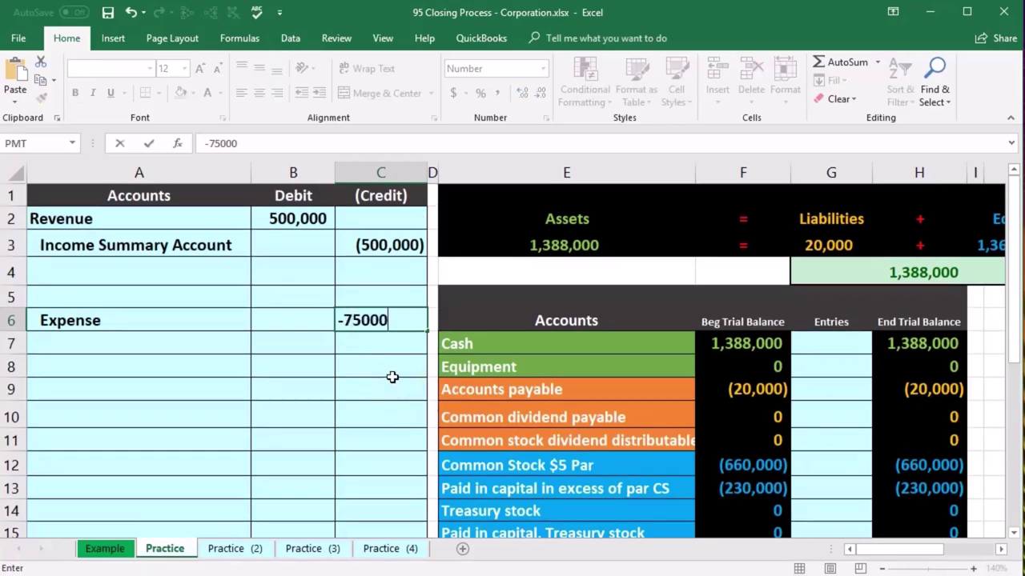
pyautogui.press('Return')
# Enter the offsetting debit in cell B5 as the negative of the Expense credit in C6
pyautogui.press('Left')
pyautogui.press('Up')
pyautogui.press('Up')
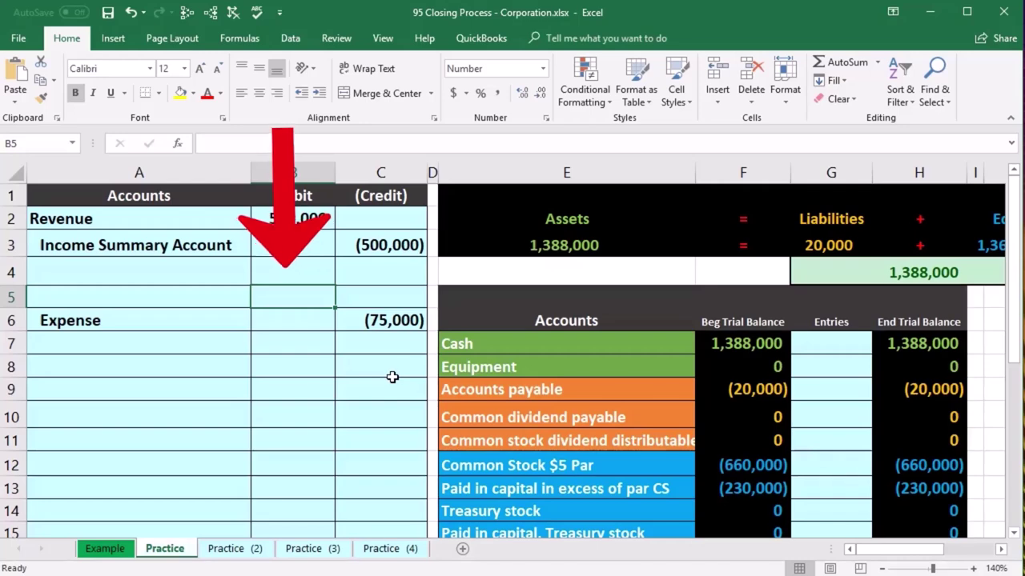
pyautogui.write('-')
pyautogui.click(386, 322)
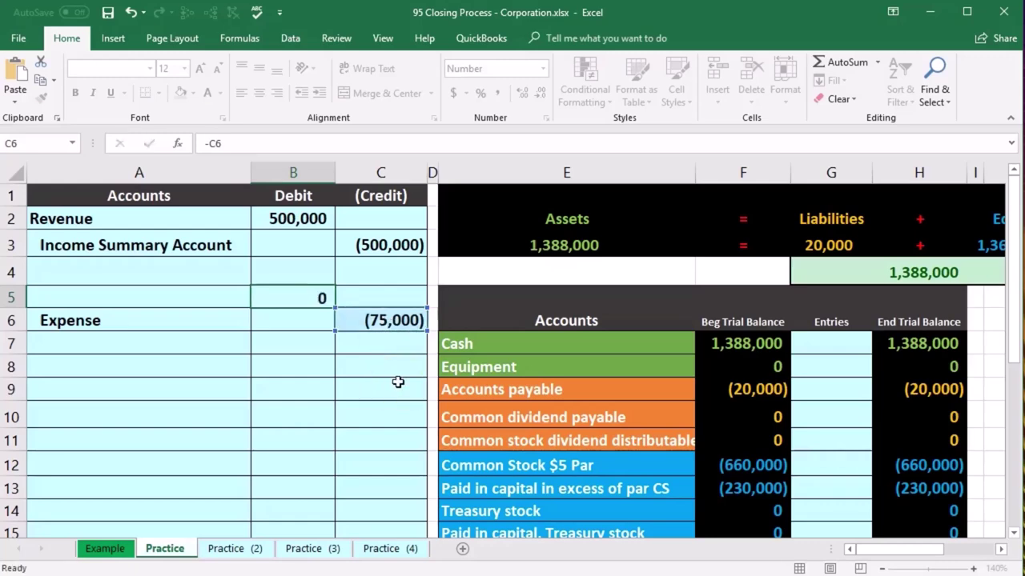
pyautogui.press('Return')
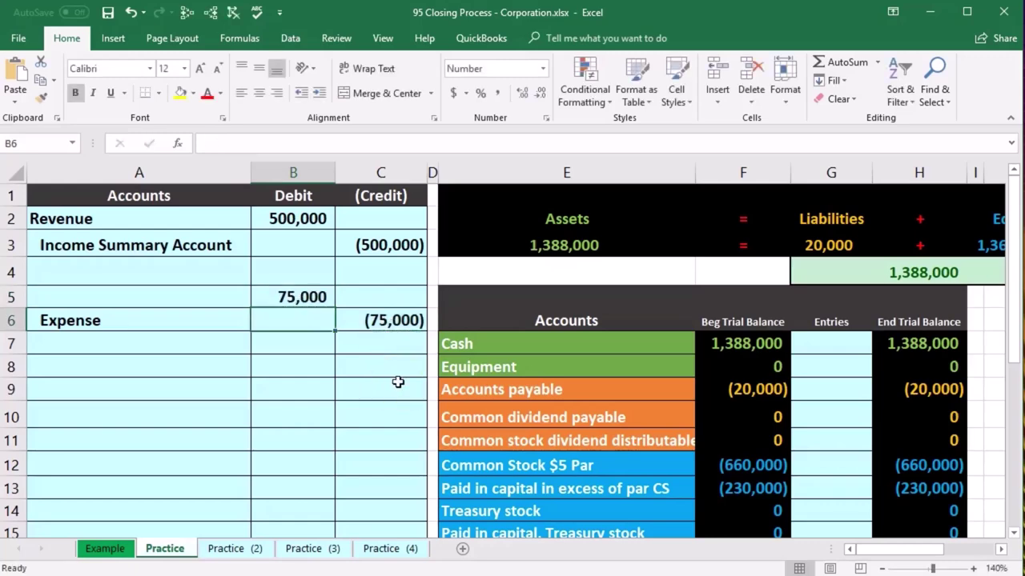
# Copy the Income Summary Account name from the trial balance into cell A5 as the debited account, pasting values only
pyautogui.click(397, 389)
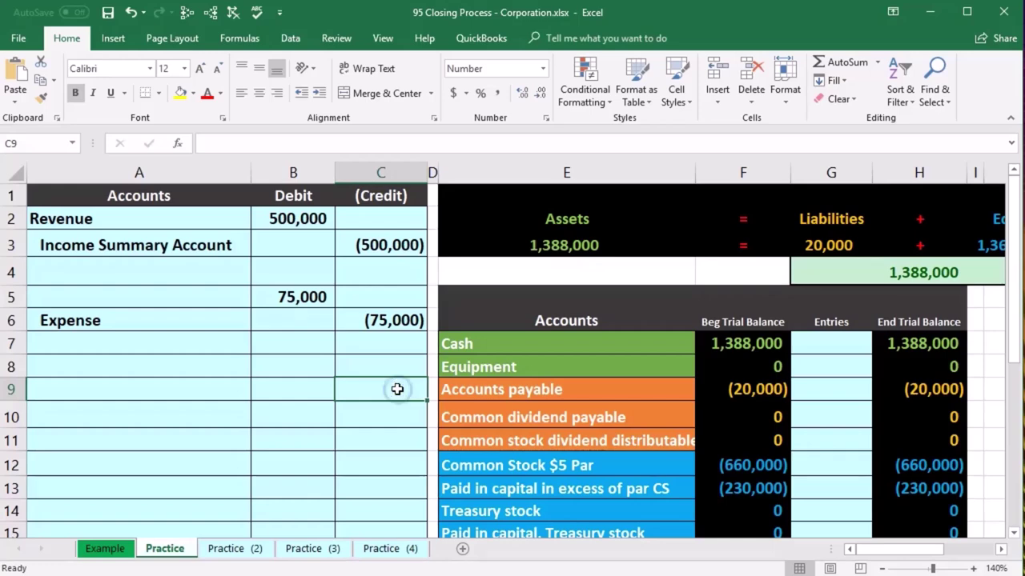
pyautogui.scroll(-2, 397, 389)
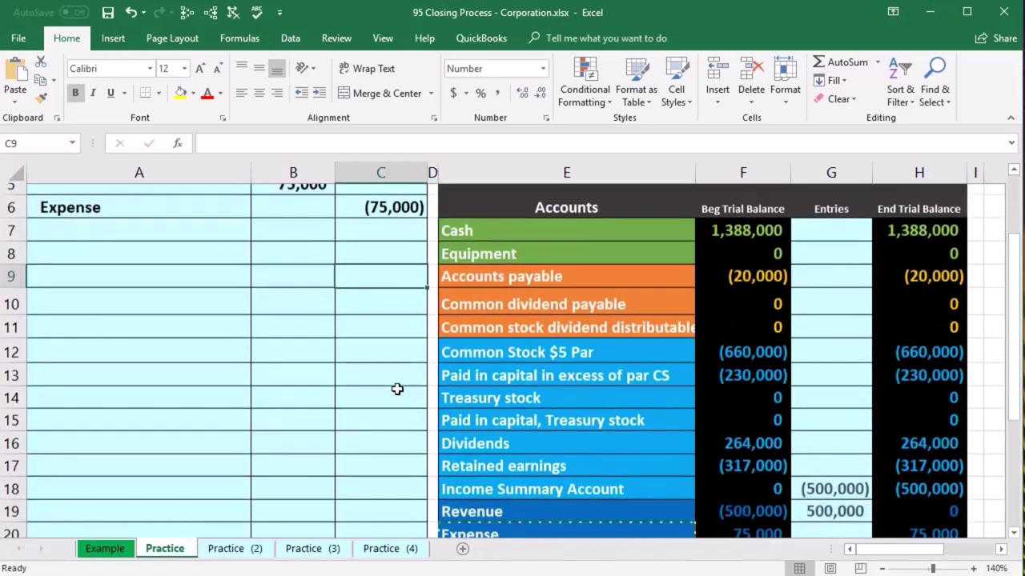
pyautogui.click(502, 458)
pyautogui.scroll(-1, 567, 467)
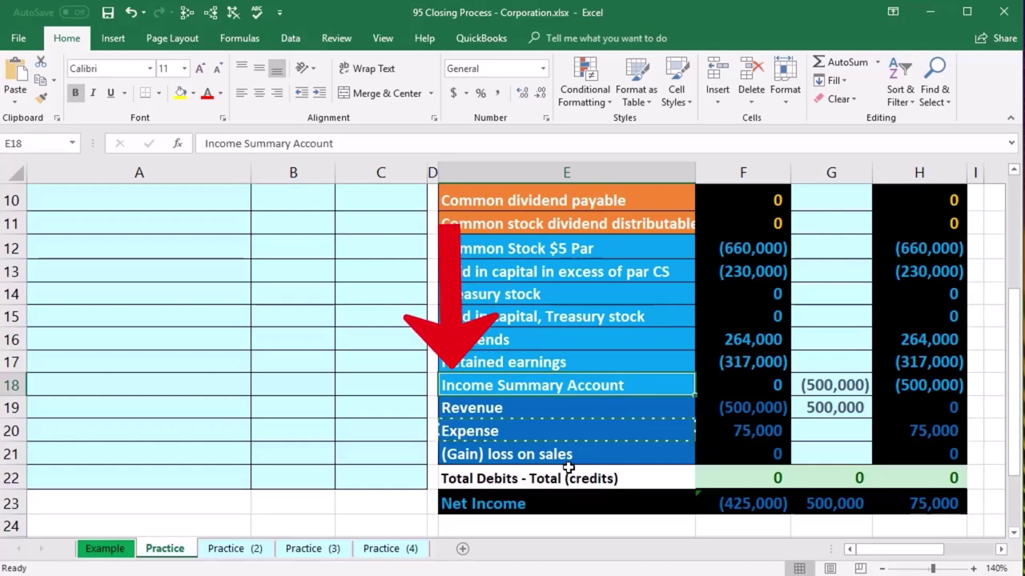
pyautogui.rightClick(633, 384)
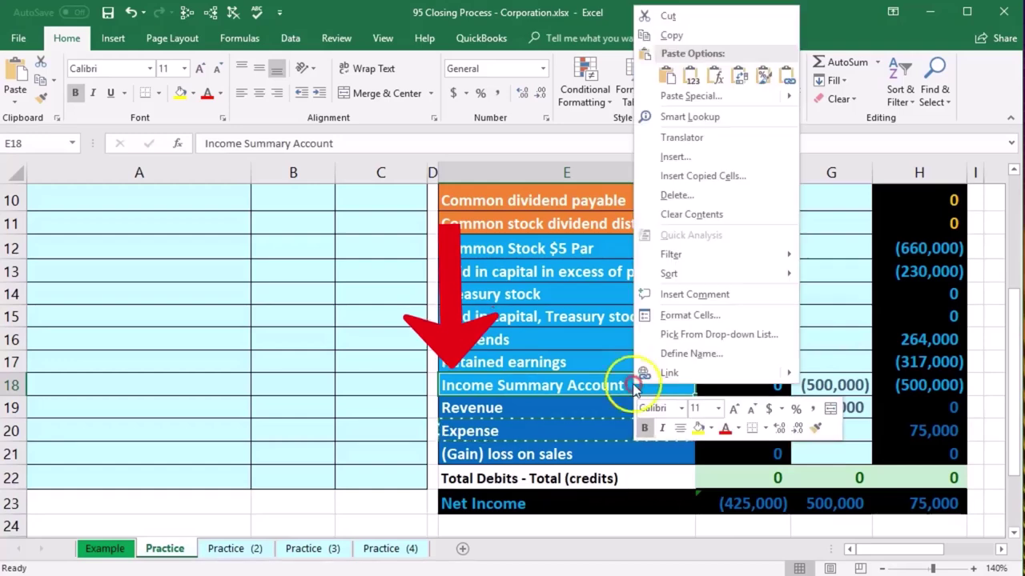
pyautogui.click(656, 38)
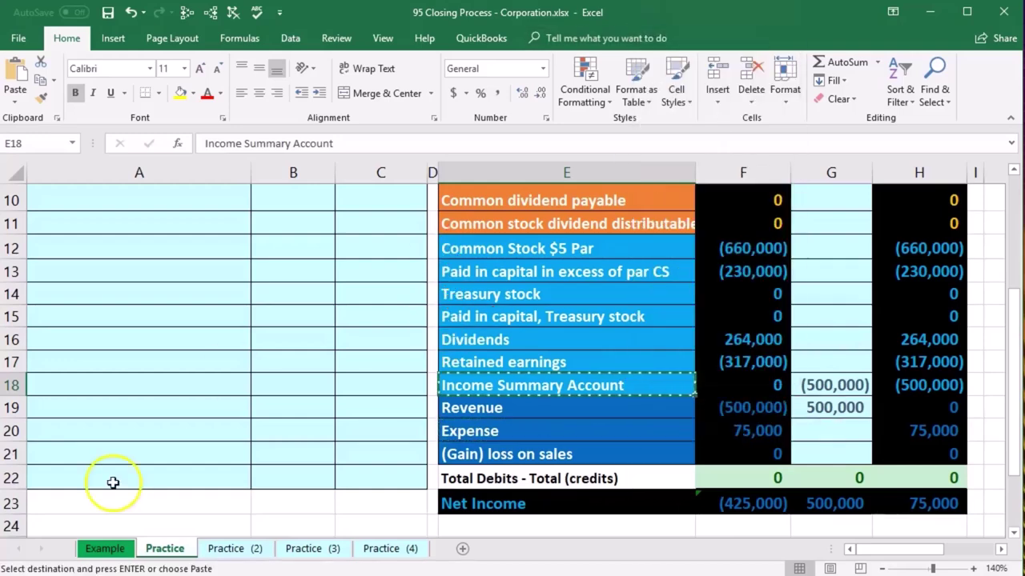
pyautogui.scroll(3, 114, 480)
pyautogui.click(122, 297)
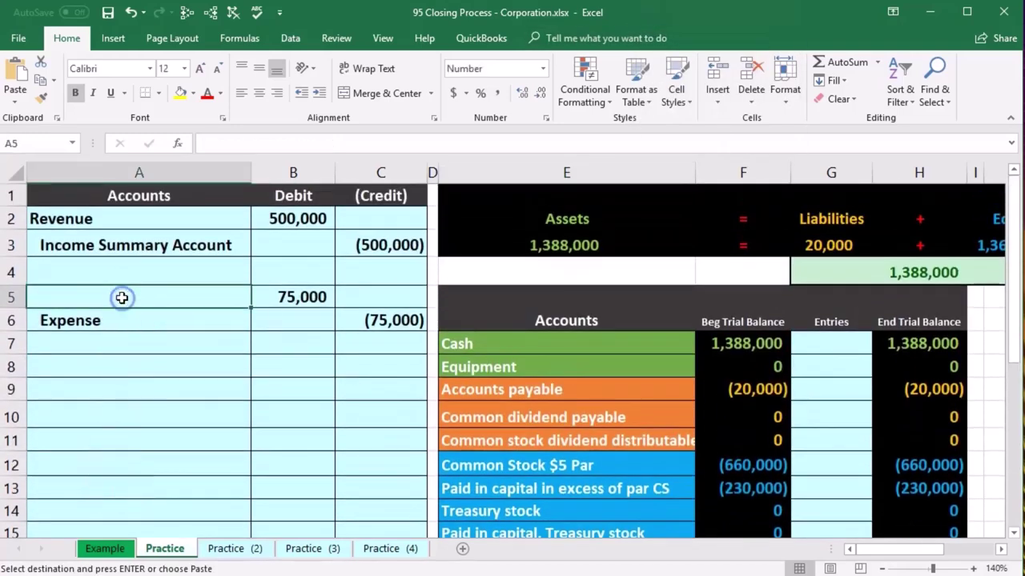
pyautogui.rightClick(122, 298)
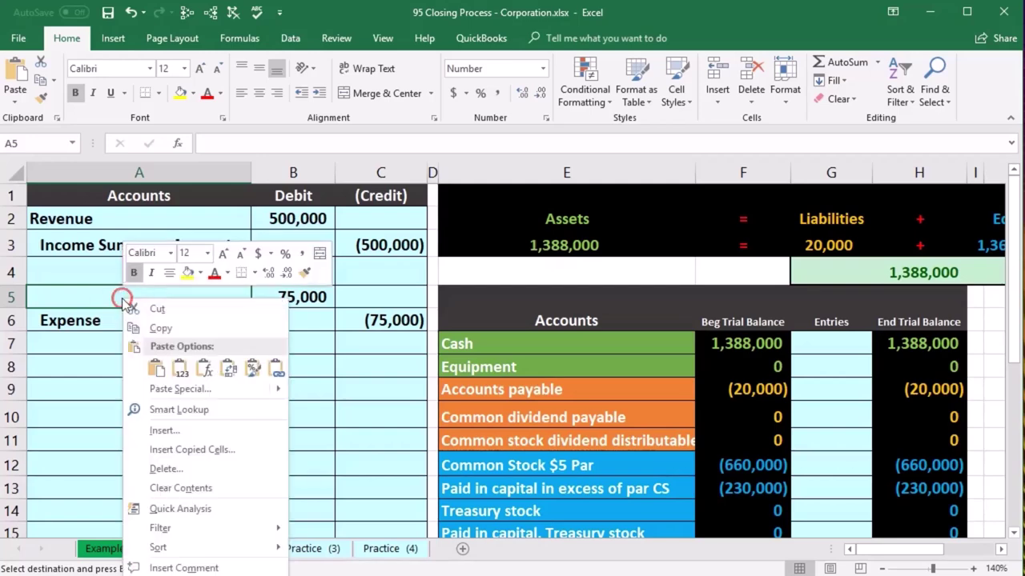
pyautogui.click(176, 370)
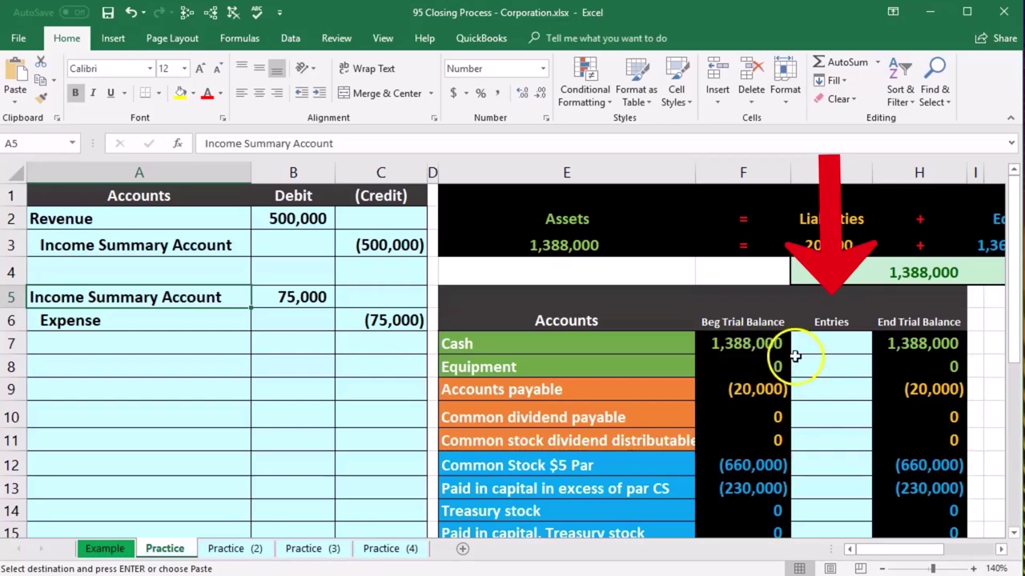
# Post the Income Summary Account debit to the trial balance by adding B5 to the existing entry formula in G18
pyautogui.moveTo(209, 291); pyautogui.dragTo(292, 297)
pyautogui.scroll(-2, 707, 438)
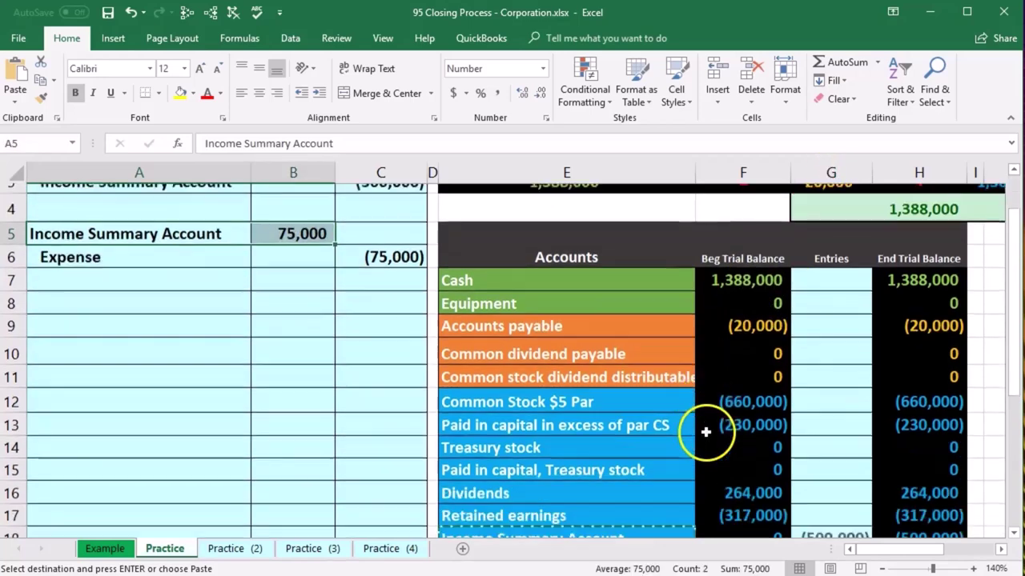
pyautogui.click(616, 455)
pyautogui.moveTo(617, 454); pyautogui.dragTo(703, 462)
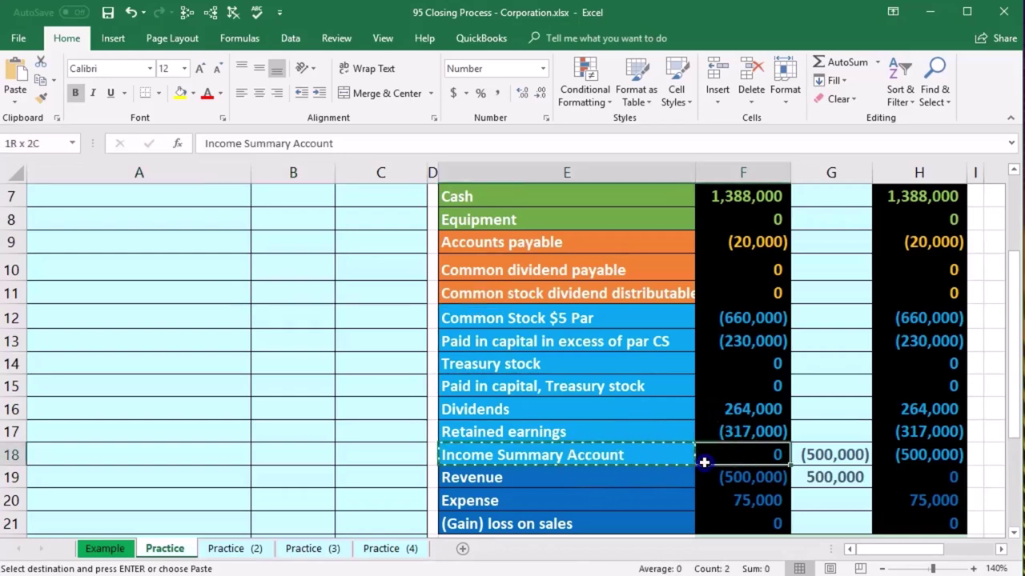
pyautogui.click(834, 455)
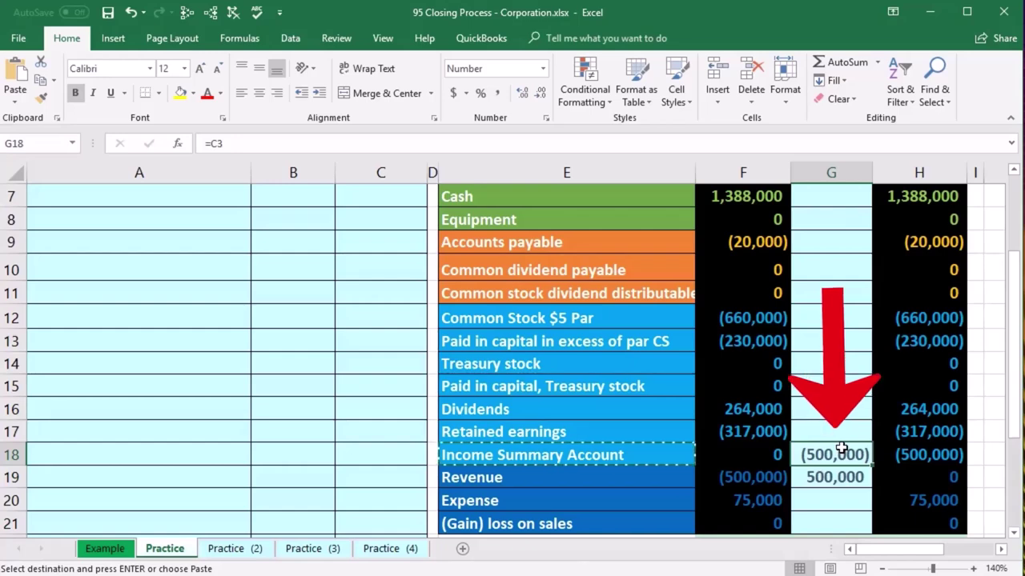
pyautogui.doubleClick(831, 454)
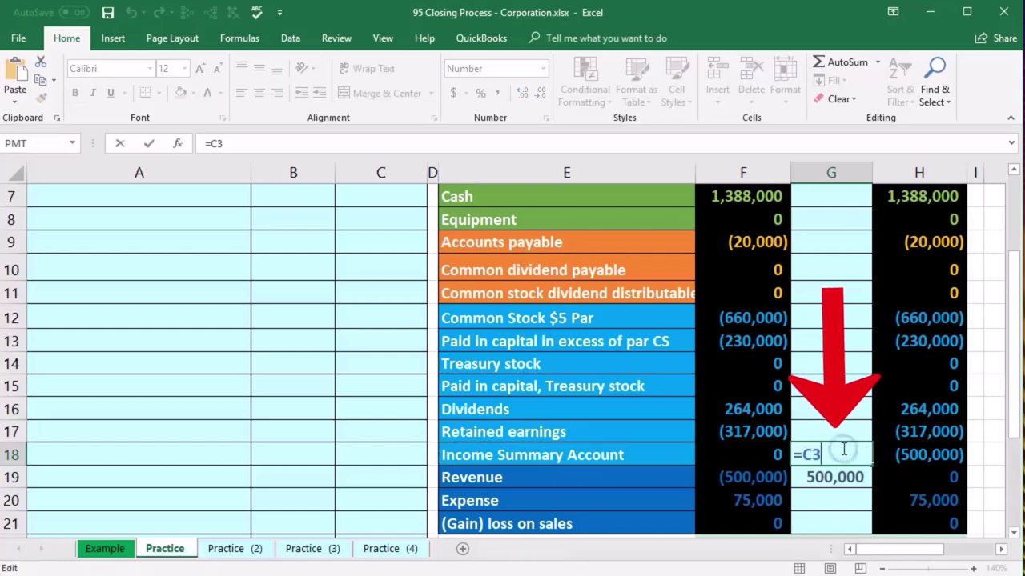
pyautogui.write('+')
pyautogui.scroll(2, 312, 460)
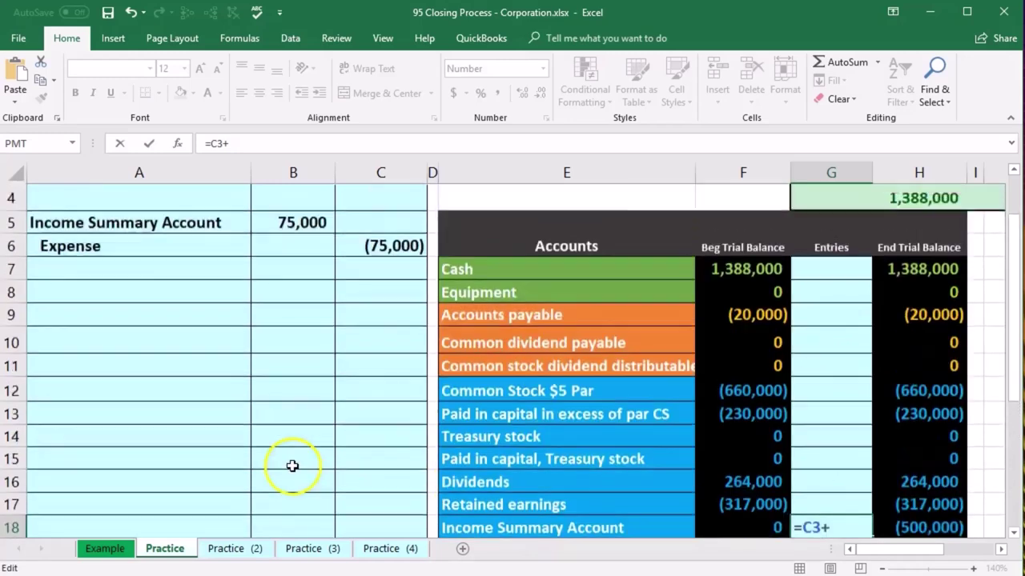
pyautogui.click(286, 299)
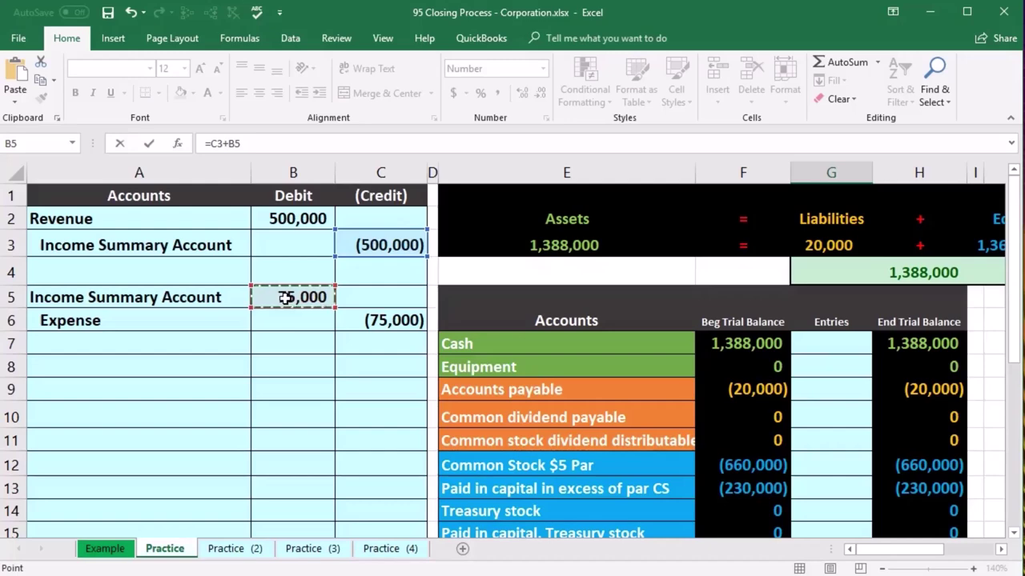
pyautogui.press('Return')
# Check which journal cells feed the G18 formula and compare the Income Summary ending balance with beginning net income
pyautogui.doubleClick(822, 501)
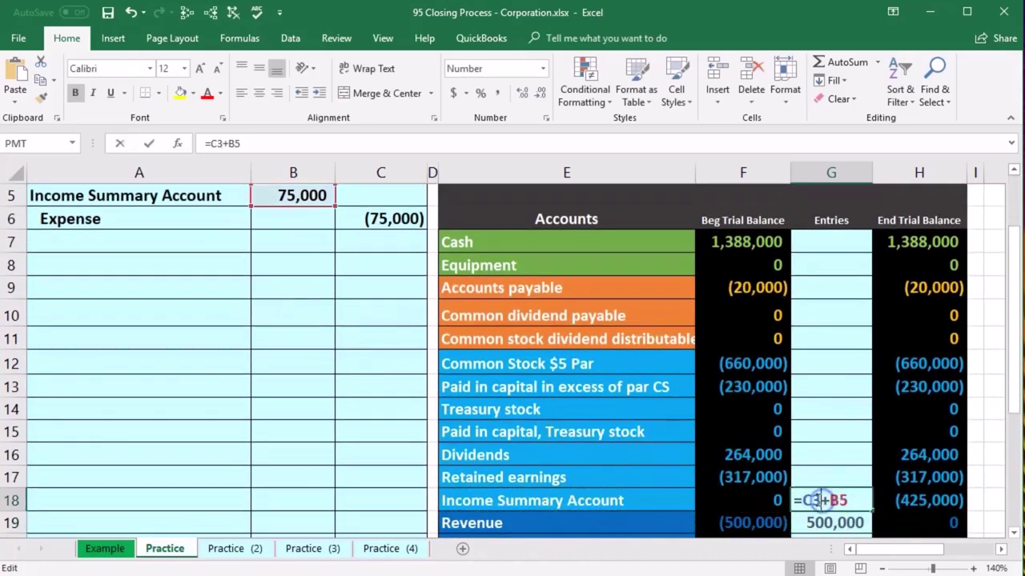
pyautogui.scroll(1, 815, 500)
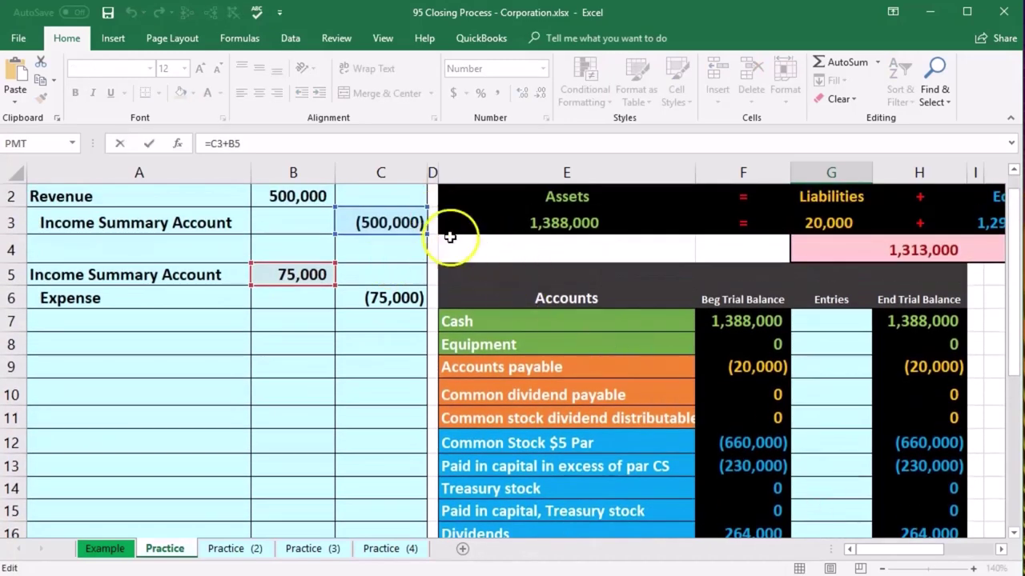
pyautogui.press('Escape')
pyautogui.moveTo(832, 474)
pyautogui.mouseDown()
pyautogui.moveTo(992, 513)
pyautogui.moveTo(826, 494)
pyautogui.mouseUp()
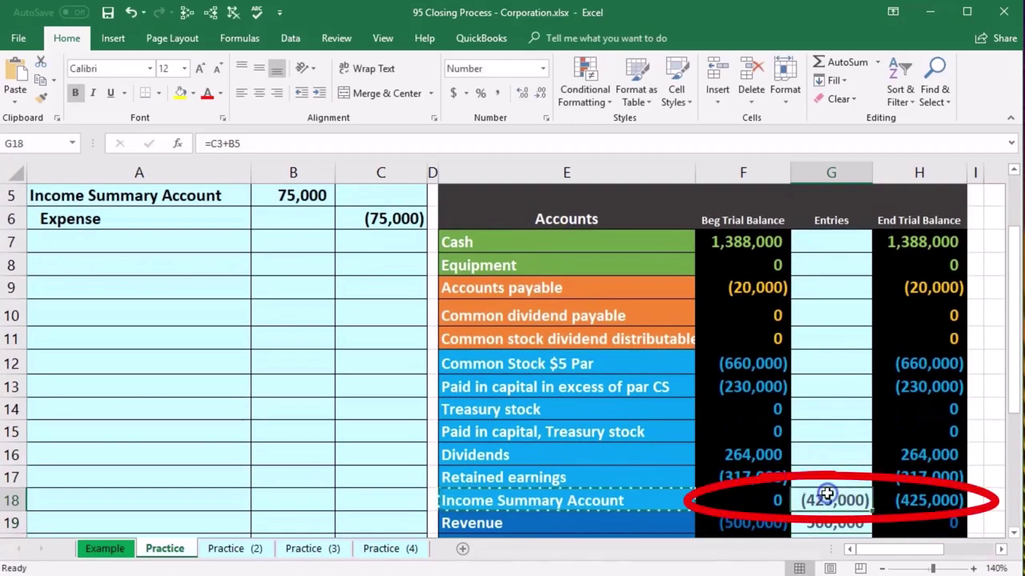
pyautogui.click(938, 500)
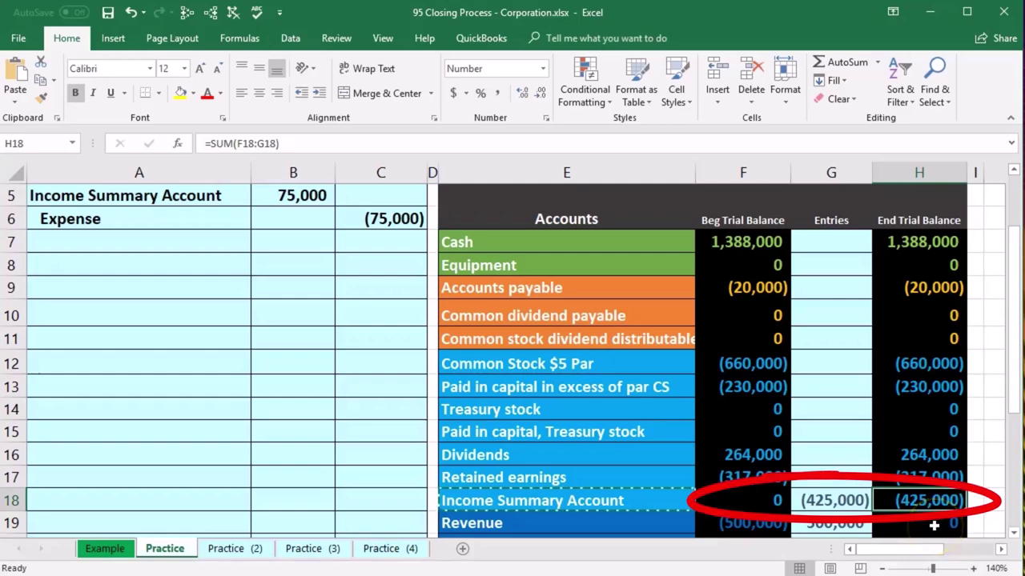
pyautogui.scroll(-1, 934, 524)
pyautogui.scroll(-1, 928, 524)
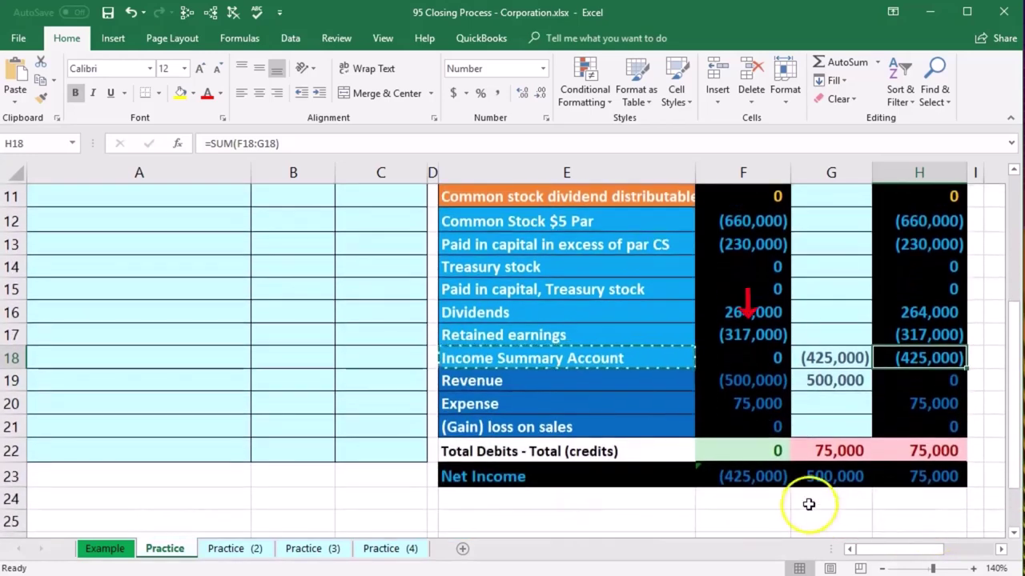
pyautogui.click(764, 476)
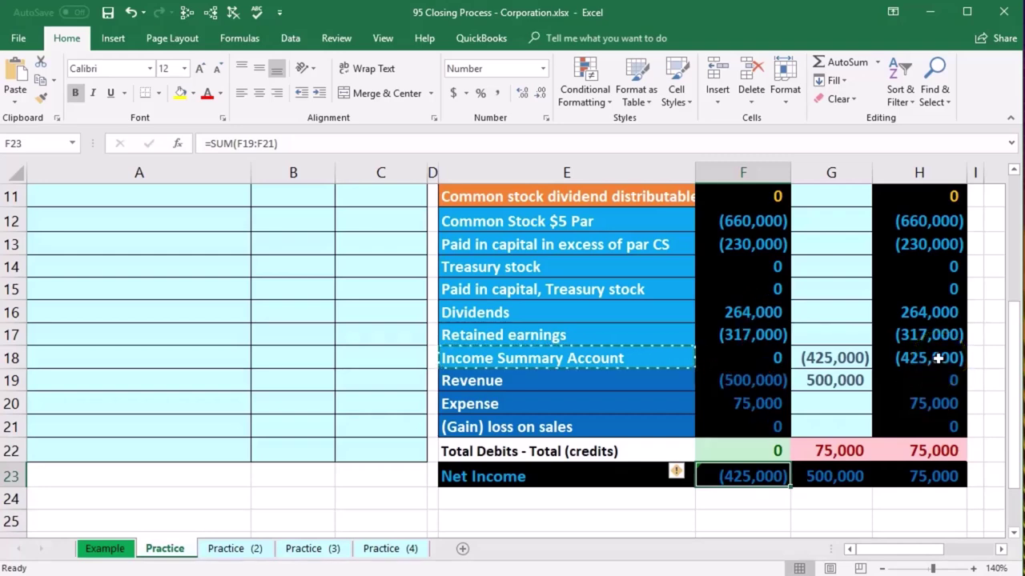
# Post the Expense closing credit to the trial balance by linking entry cell G20 to C6
pyautogui.click(825, 402)
pyautogui.scroll(3, 339, 441)
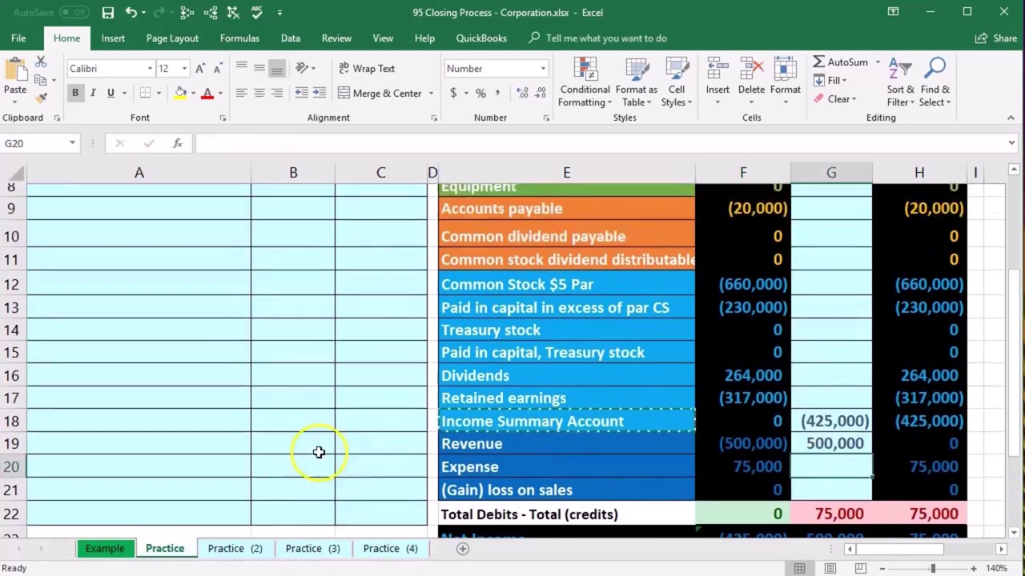
pyautogui.moveTo(119, 292); pyautogui.dragTo(347, 293)
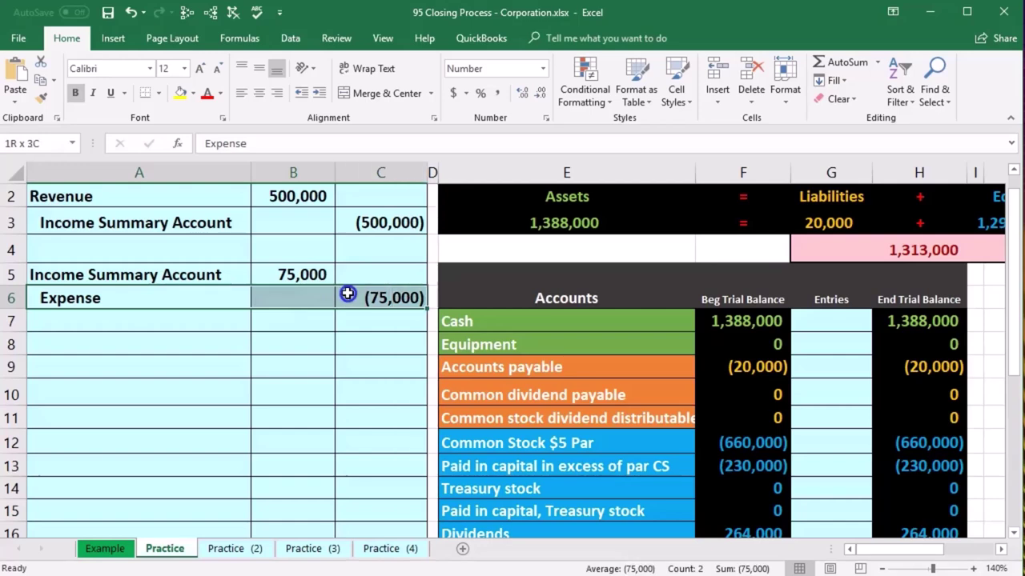
pyautogui.scroll(-3, 709, 418)
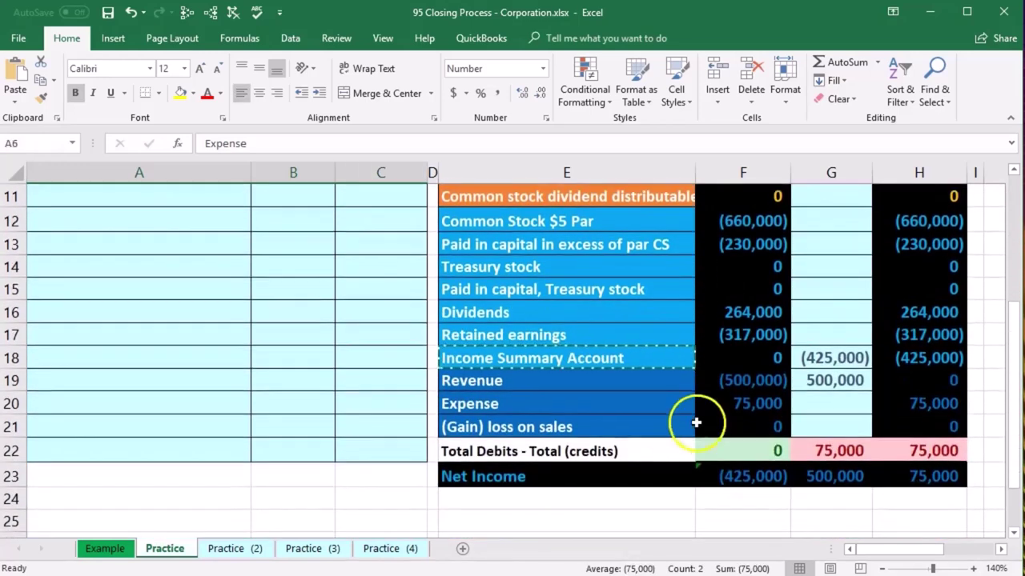
pyautogui.moveTo(635, 407); pyautogui.dragTo(716, 400)
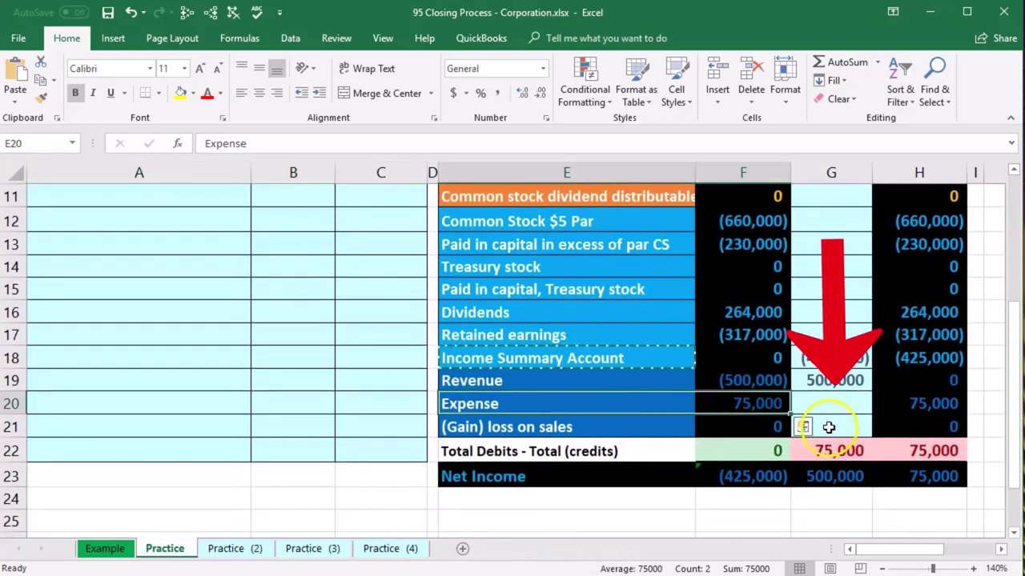
pyautogui.click(839, 401)
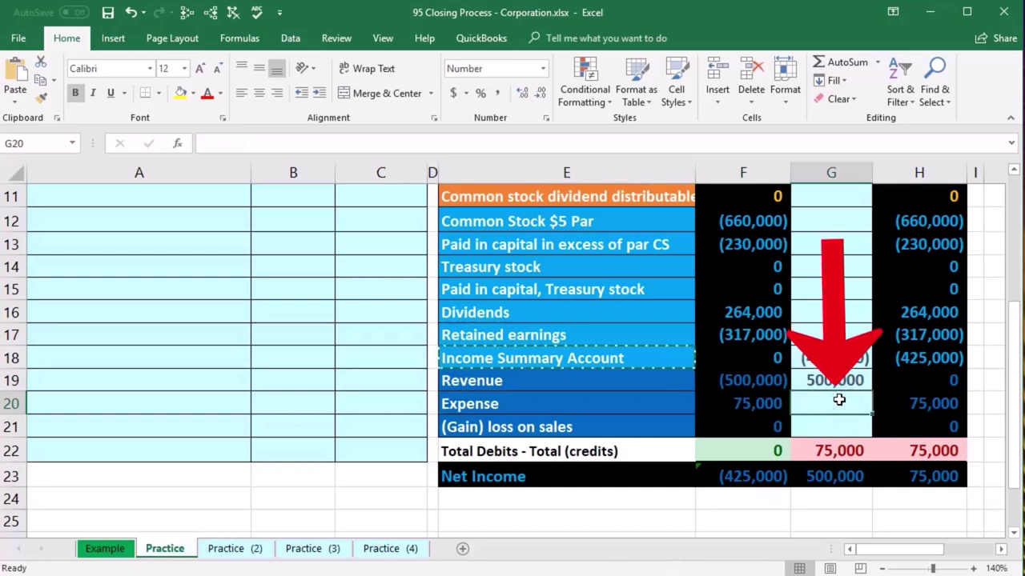
pyautogui.write('=')
pyautogui.scroll(3, 132, 389)
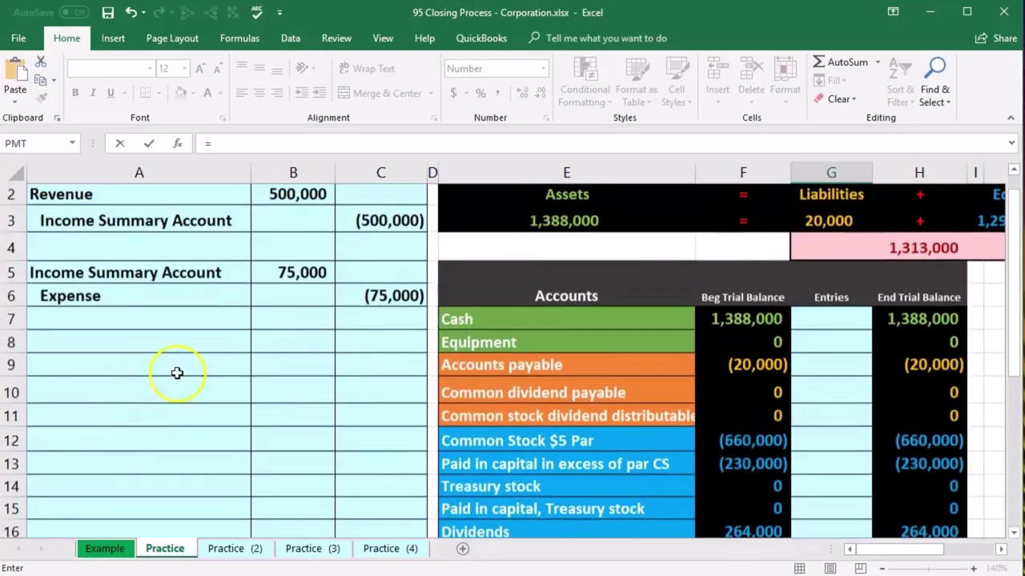
pyautogui.click(378, 302)
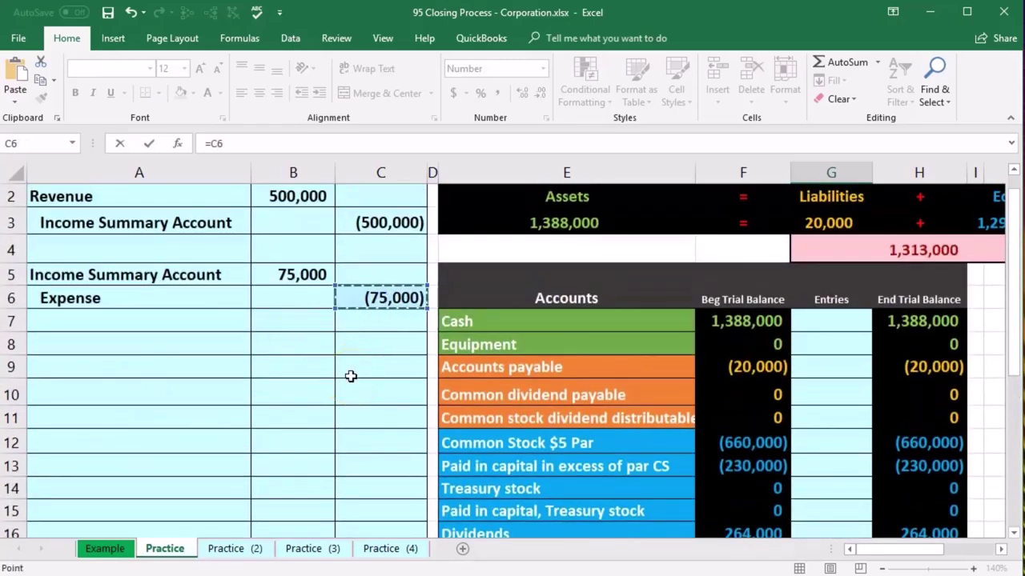
pyautogui.press('Return')
# Examine the ending balances of the temporary accounts and the Income Summary Account against beginning net income, Dividends and Retained earnings
pyautogui.scroll(-3, 351, 377)
pyautogui.moveTo(848, 408); pyautogui.dragTo(1007, 436)
pyautogui.moveTo(913, 412); pyautogui.dragTo(906, 443)
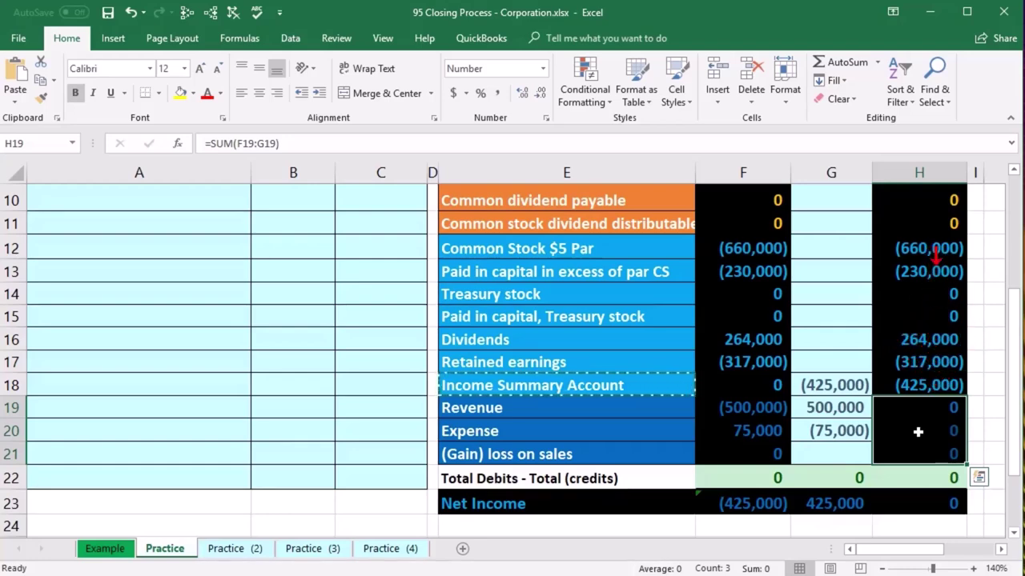
pyautogui.click(772, 506)
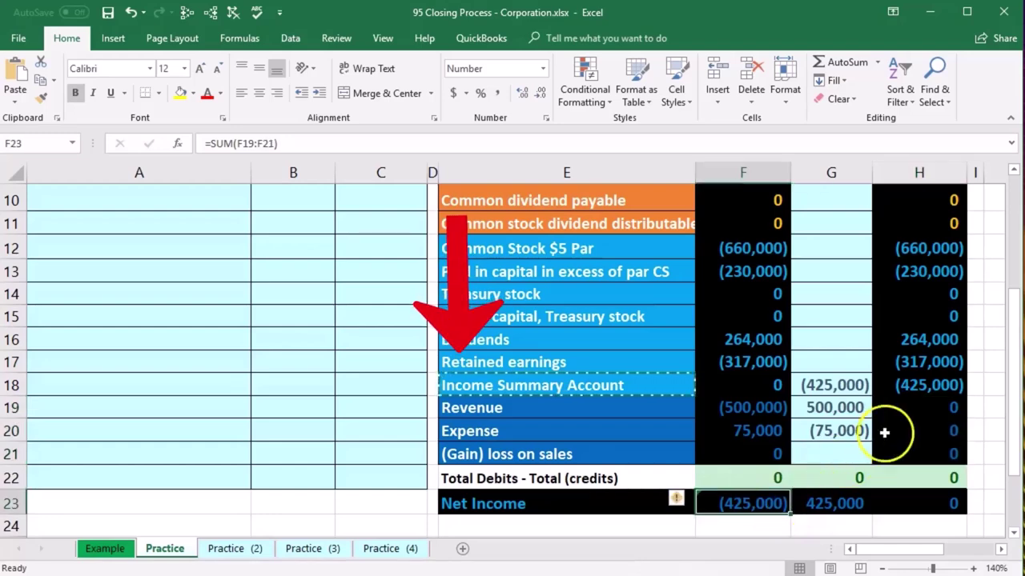
pyautogui.click(916, 390)
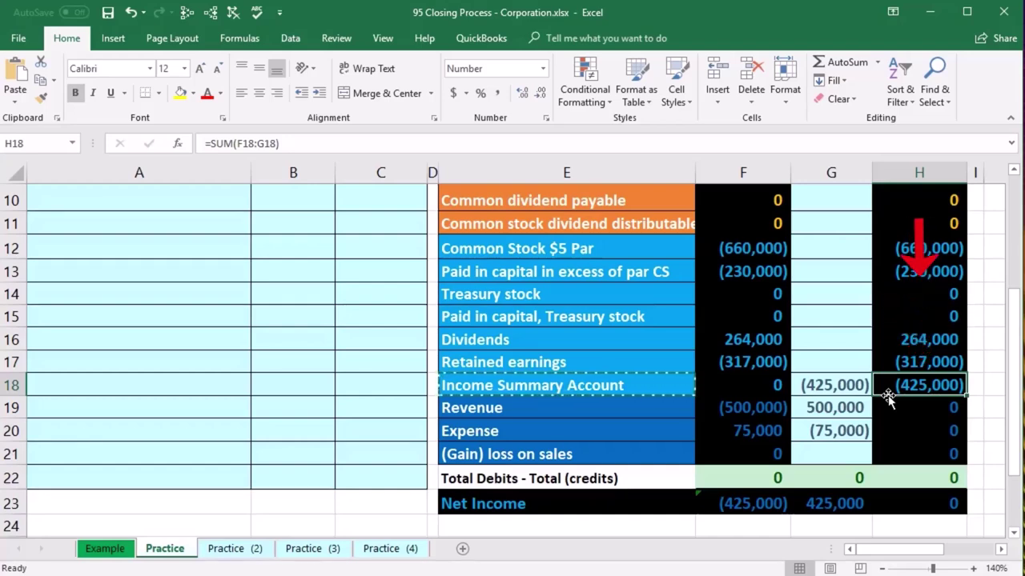
pyautogui.moveTo(897, 410); pyautogui.dragTo(893, 442)
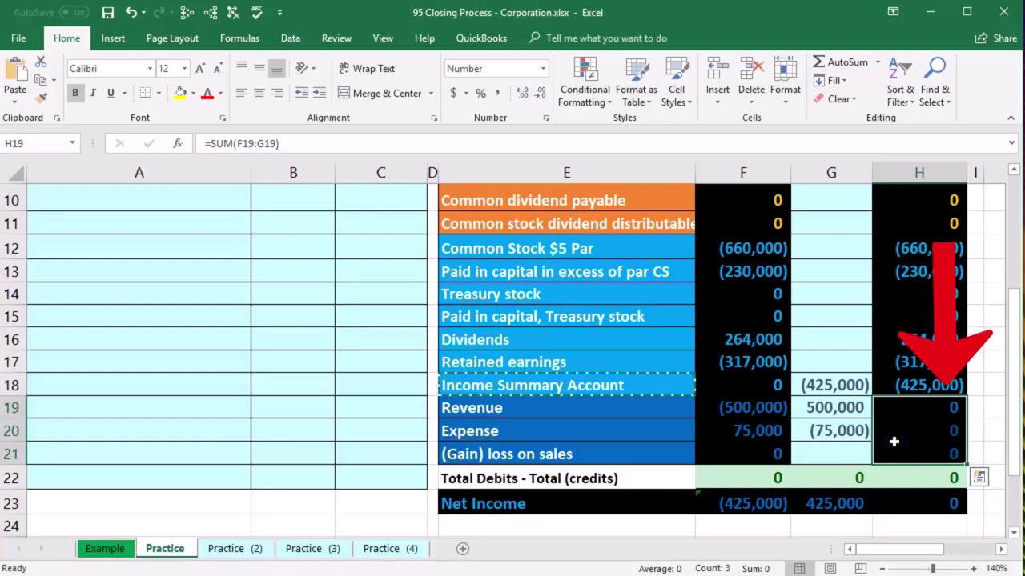
pyautogui.click(906, 385)
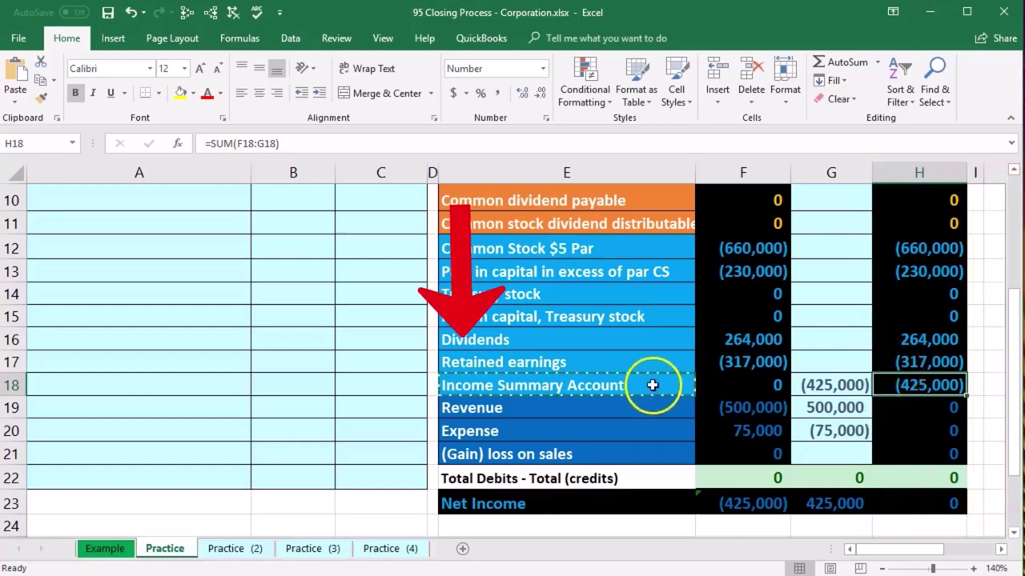
pyautogui.click(586, 362)
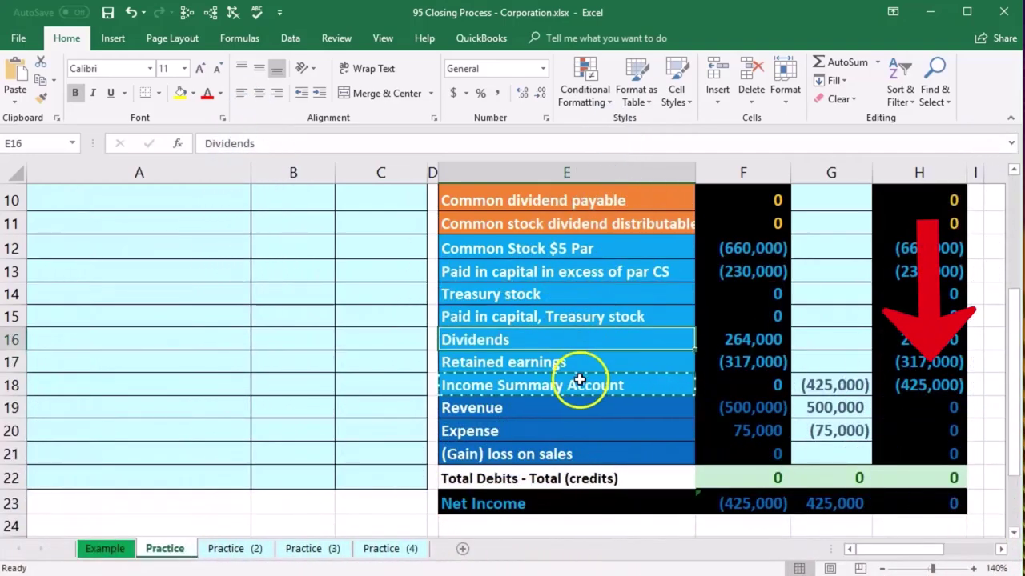
pyautogui.click(915, 409)
pyautogui.click(913, 392)
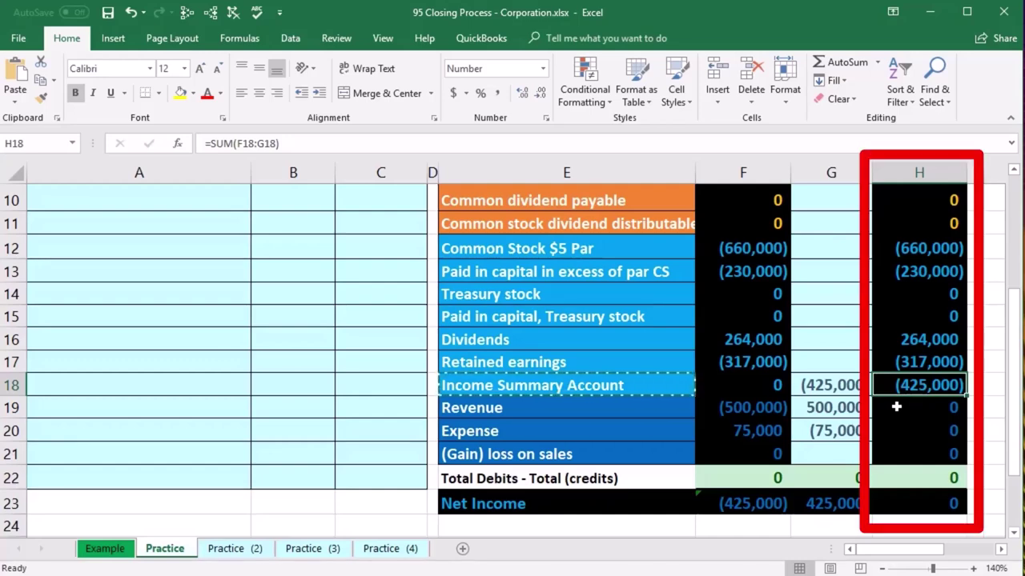
# Copy the Income Summary Account name from the trial balance into cell A8 as the debited account, pasting values only
pyautogui.click(668, 385)
pyautogui.rightClick(667, 384)
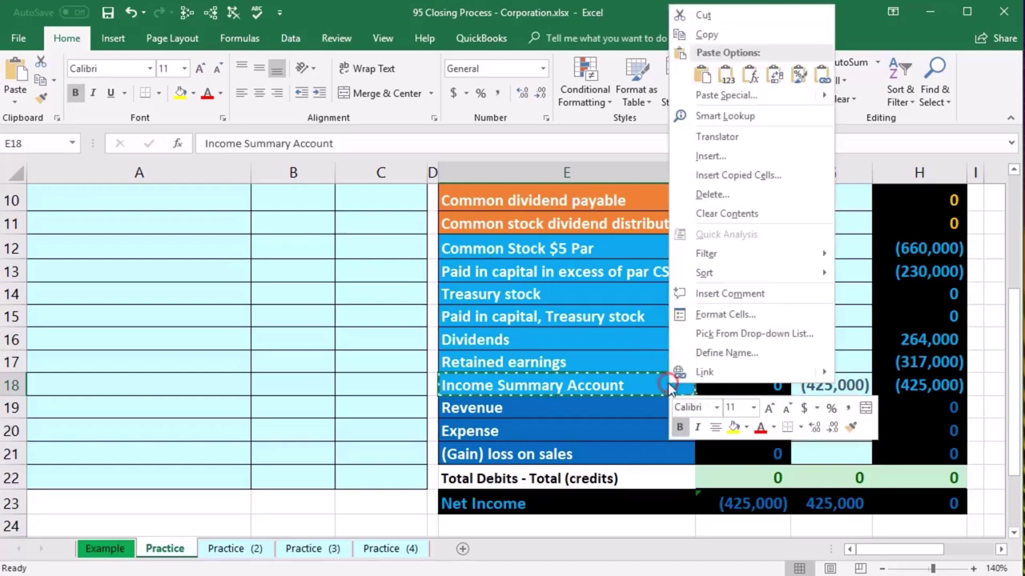
pyautogui.click(704, 34)
pyautogui.scroll(2, 216, 352)
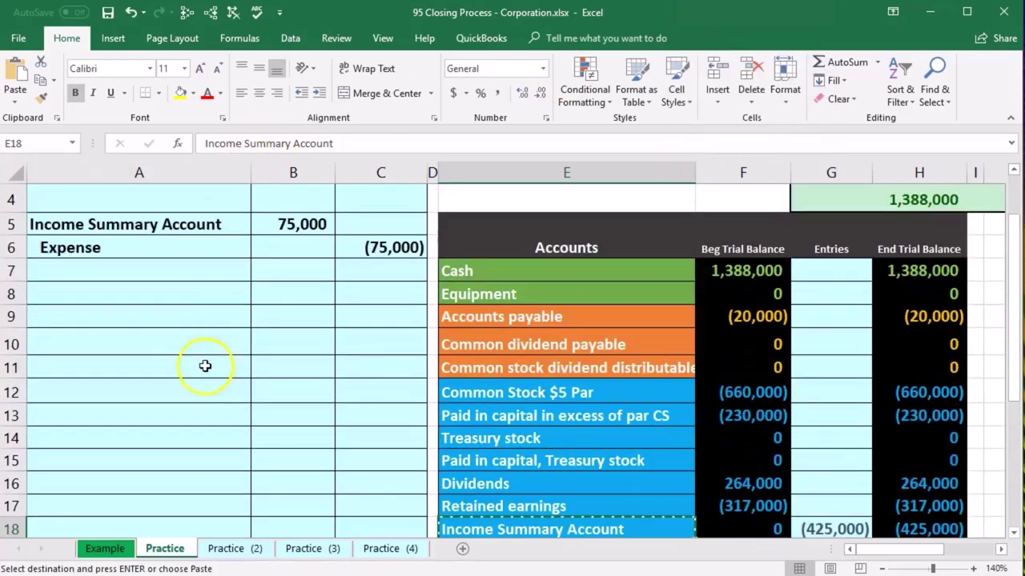
pyautogui.click(71, 290)
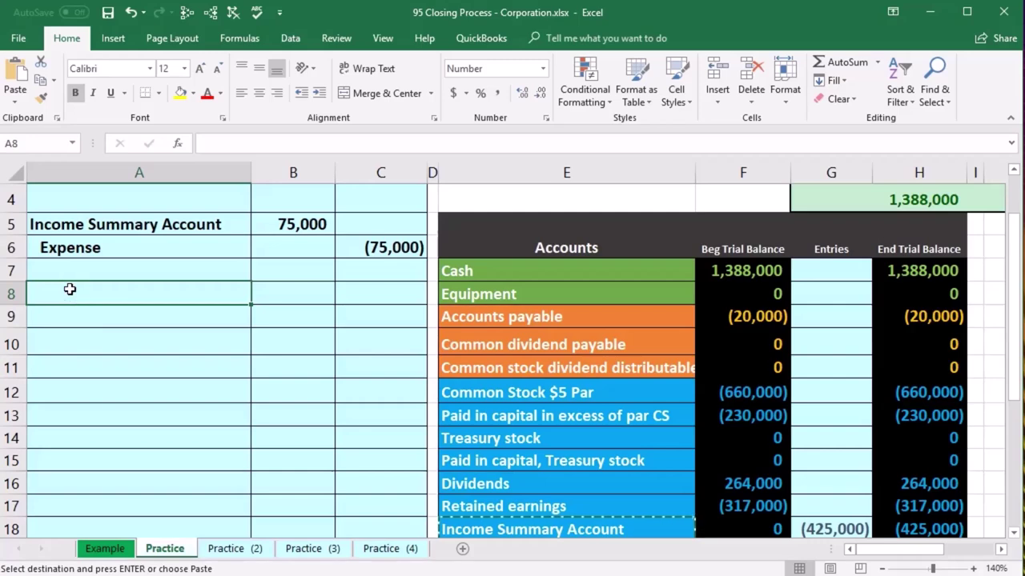
pyautogui.rightClick(70, 290)
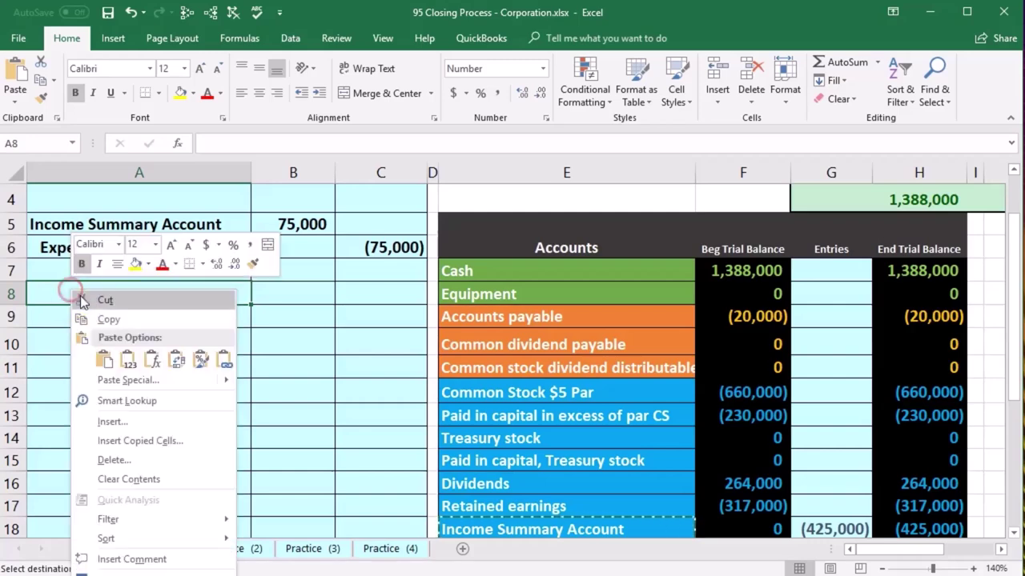
pyautogui.click(138, 362)
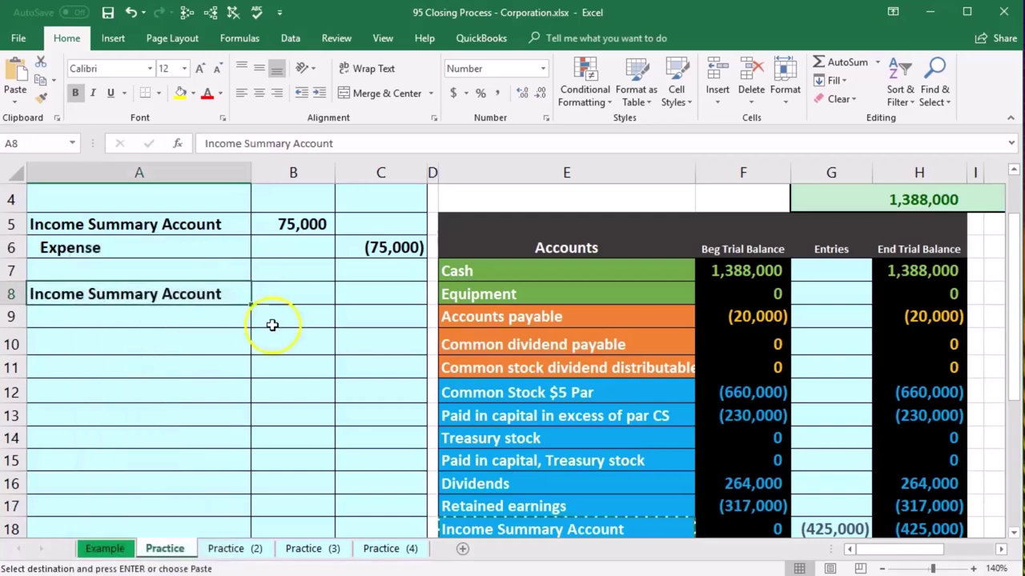
# Enter the Income Summary closing debit in cell B8 as the negative of its trial balance entry in G18
pyautogui.click(286, 296)
pyautogui.scroll(-1, 286, 296)
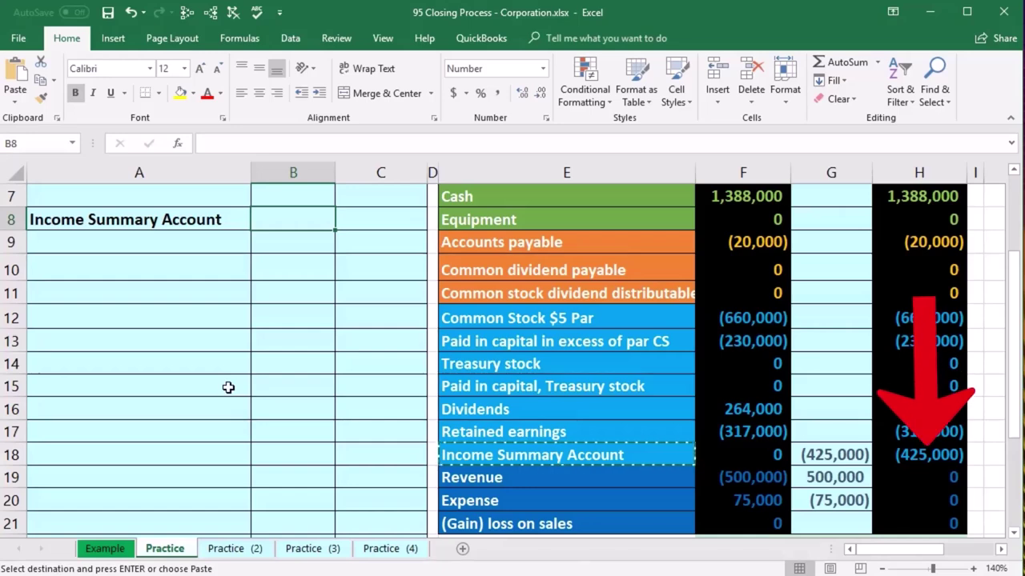
pyautogui.write('=')
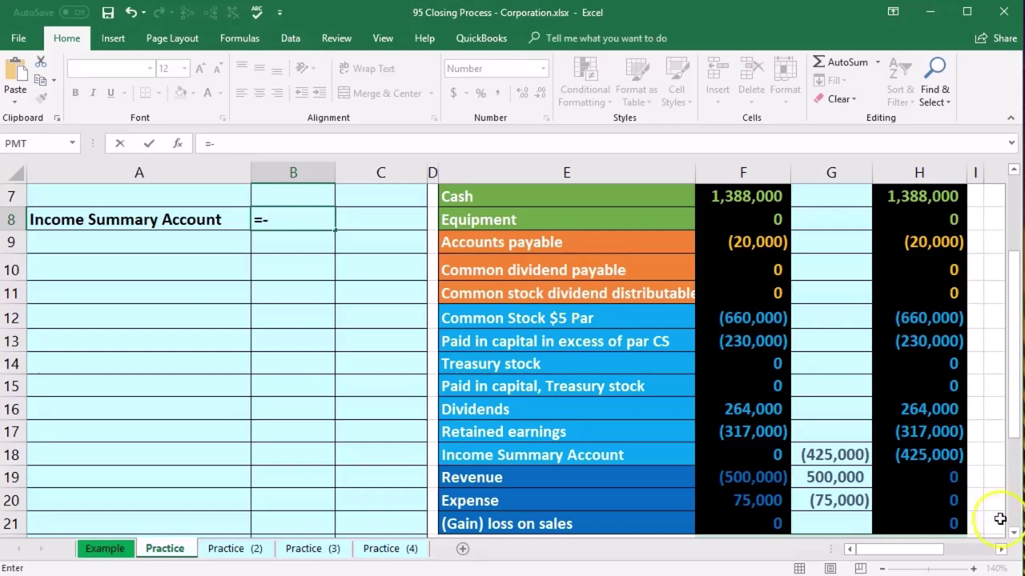
pyautogui.write('-')
pyautogui.click(935, 458)
pyautogui.click(862, 454)
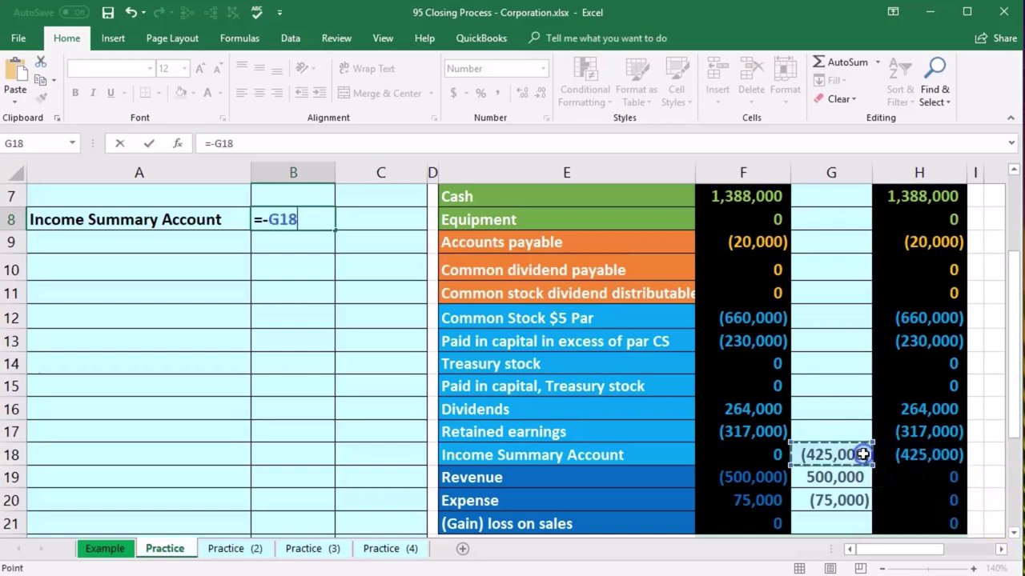
pyautogui.press('Return')
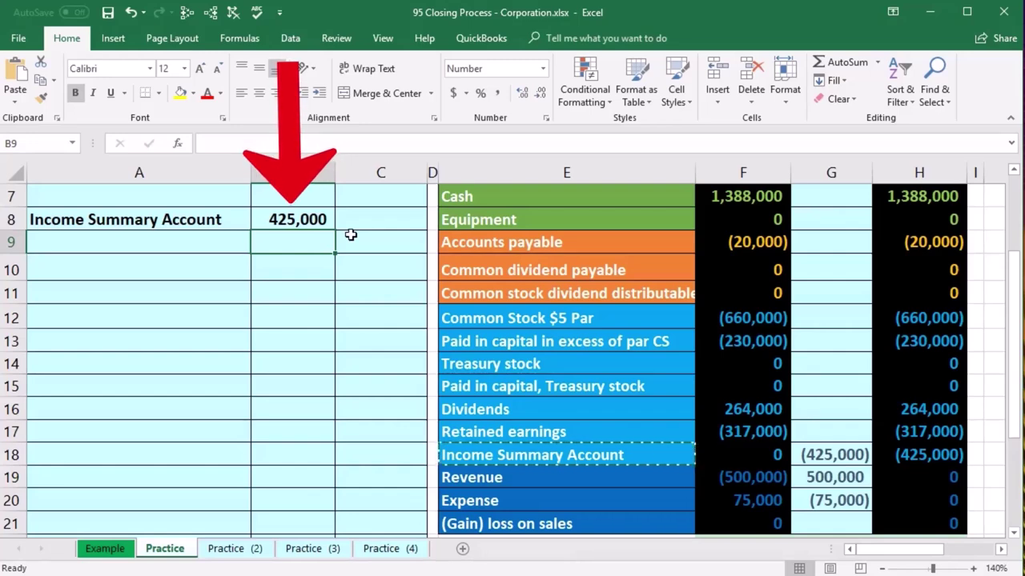
# Enter the Income Summary closing entry's credit in cell C9 as the negative of the debit in B8
pyautogui.click(351, 234)
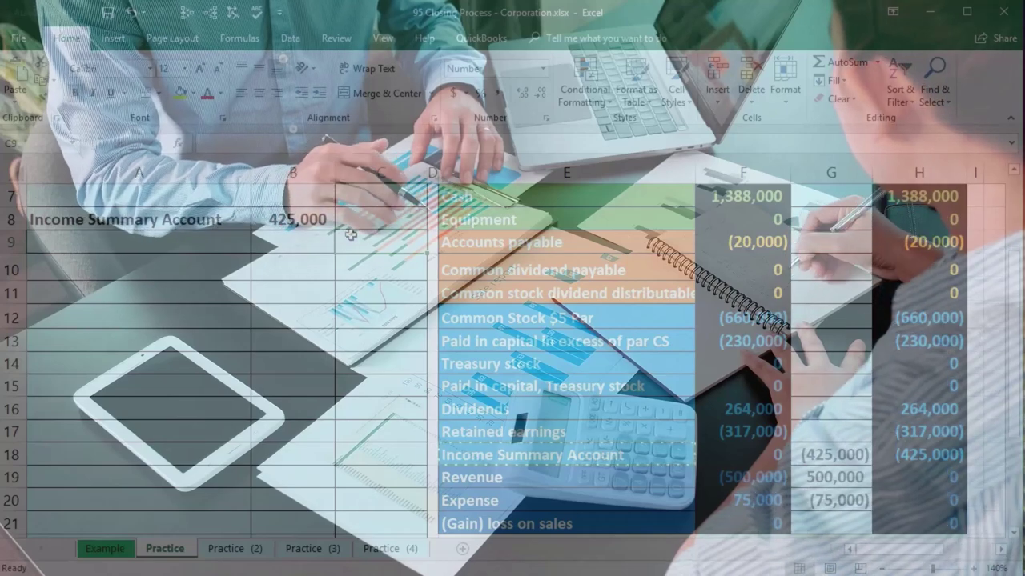
pyautogui.write('-')
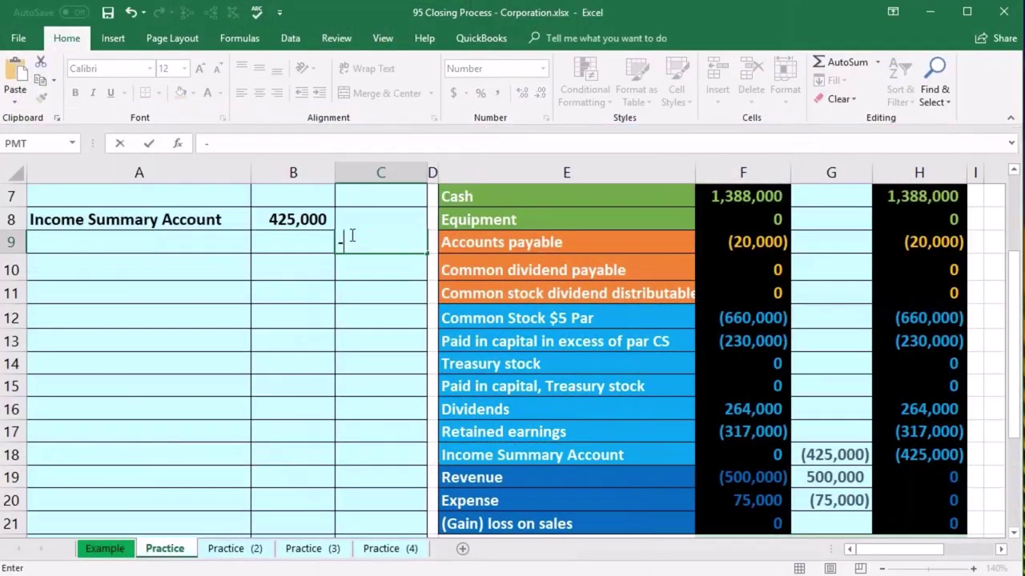
pyautogui.click(312, 224)
pyautogui.press('Return')
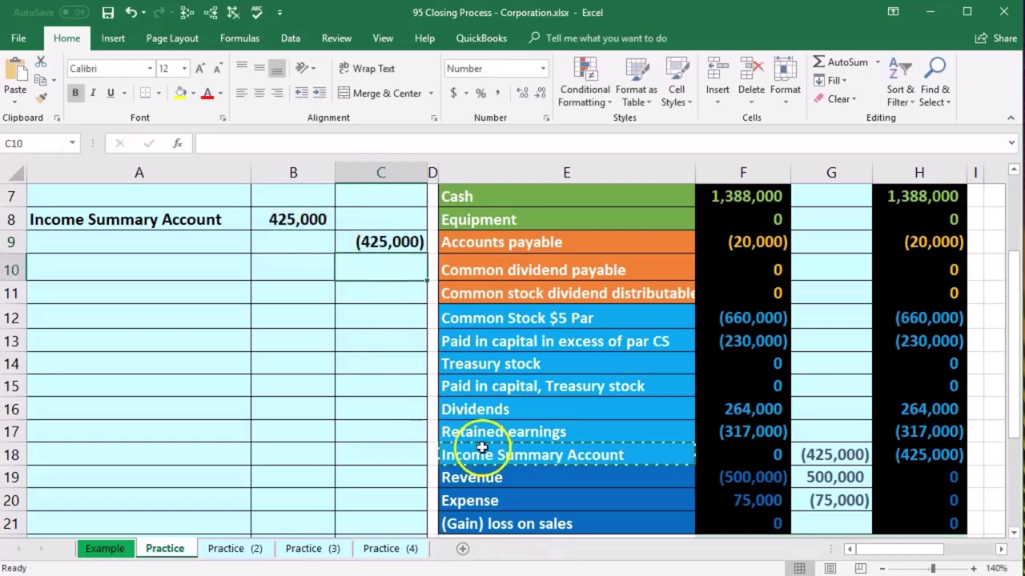
# Copy the Retained earnings name from the trial balance into cell A9 as the credited account, pasting values only
pyautogui.click(595, 431)
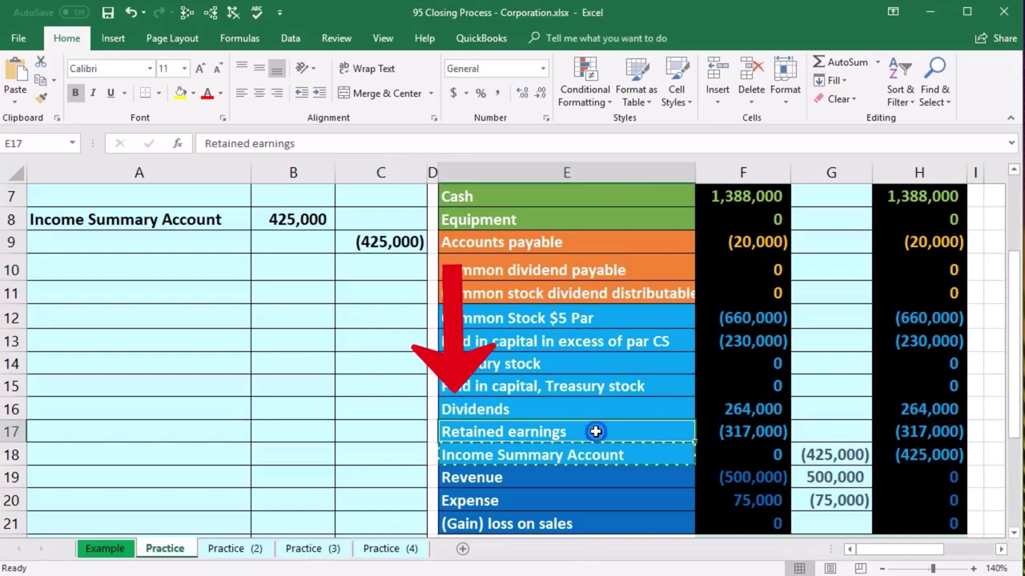
pyautogui.rightClick(596, 432)
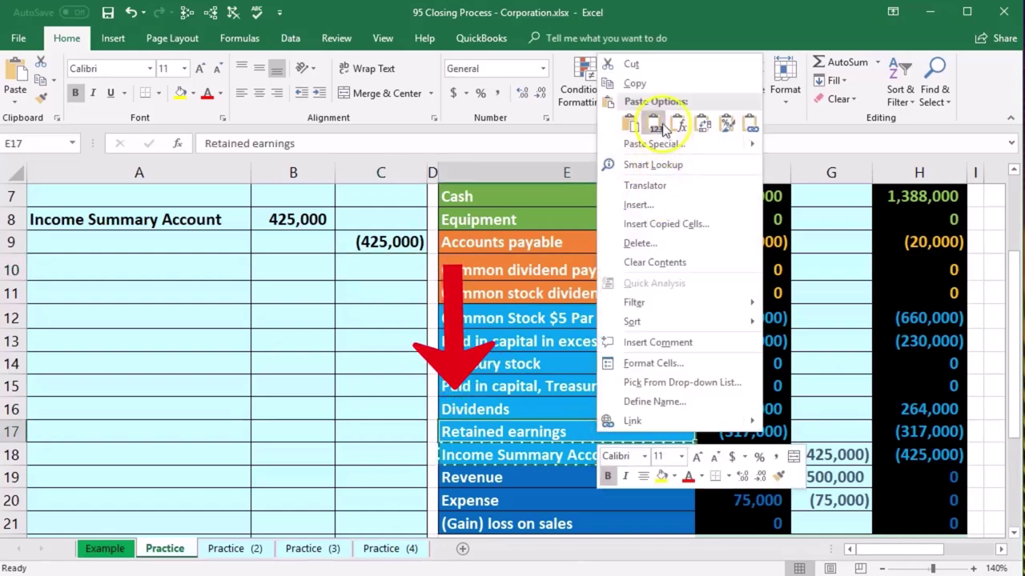
pyautogui.click(634, 83)
pyautogui.click(142, 238)
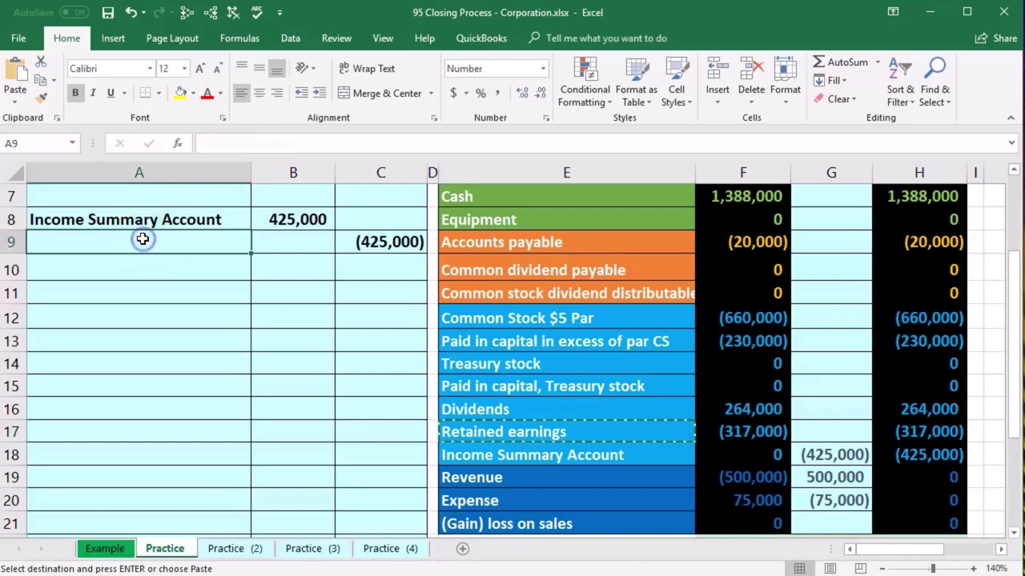
pyautogui.rightClick(142, 239)
pyautogui.click(199, 306)
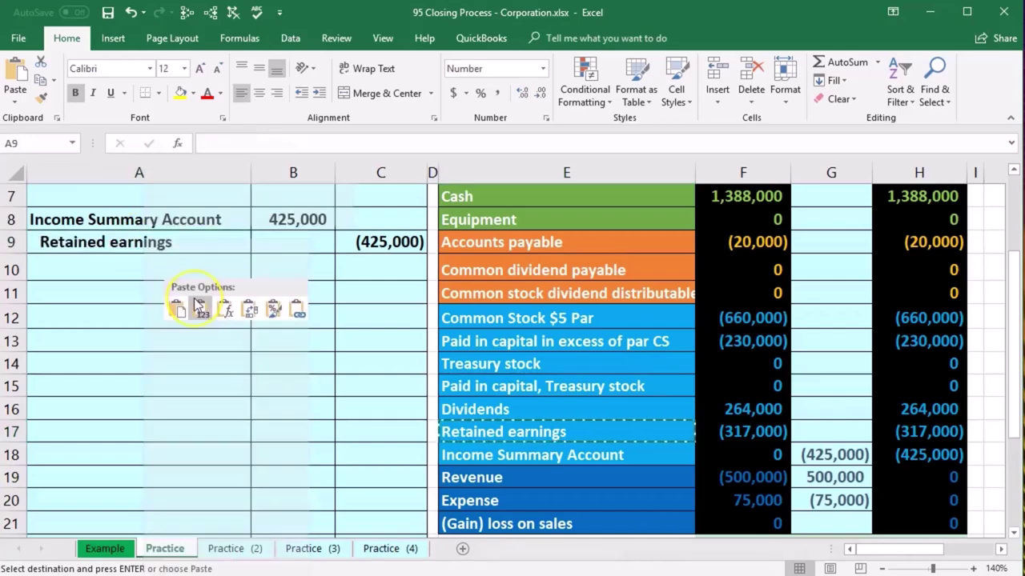
pyautogui.click(194, 300)
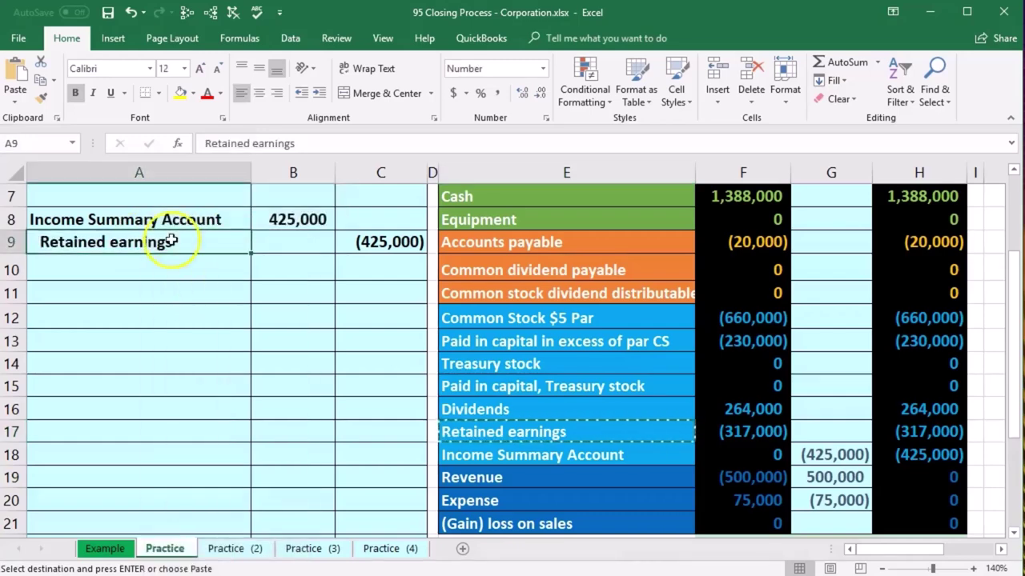
# Post the Income Summary Account debit to the trial balance by adding B8 to the formula in entry cell G18
pyautogui.moveTo(150, 222); pyautogui.dragTo(283, 224)
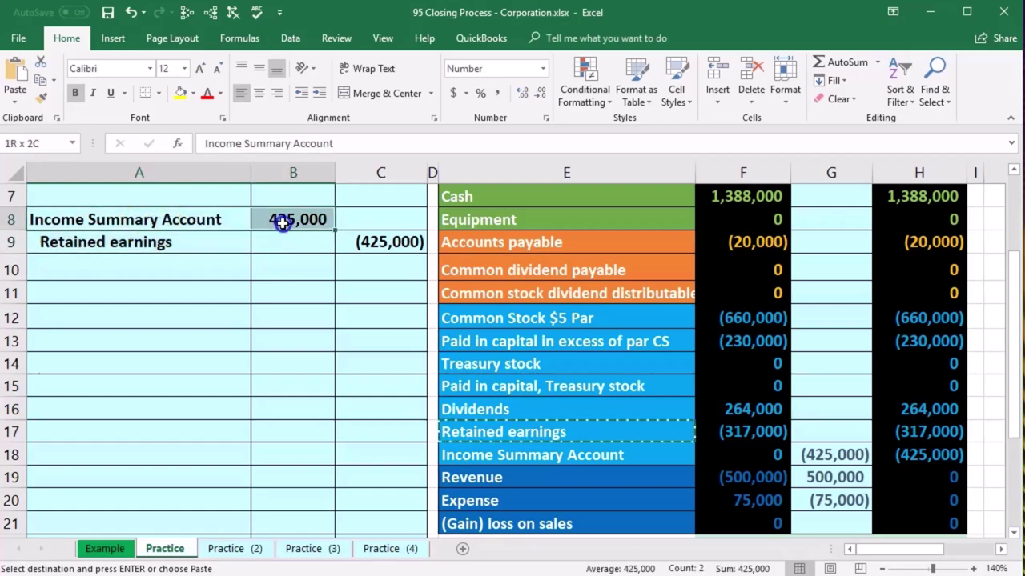
pyautogui.moveTo(491, 450); pyautogui.dragTo(697, 462)
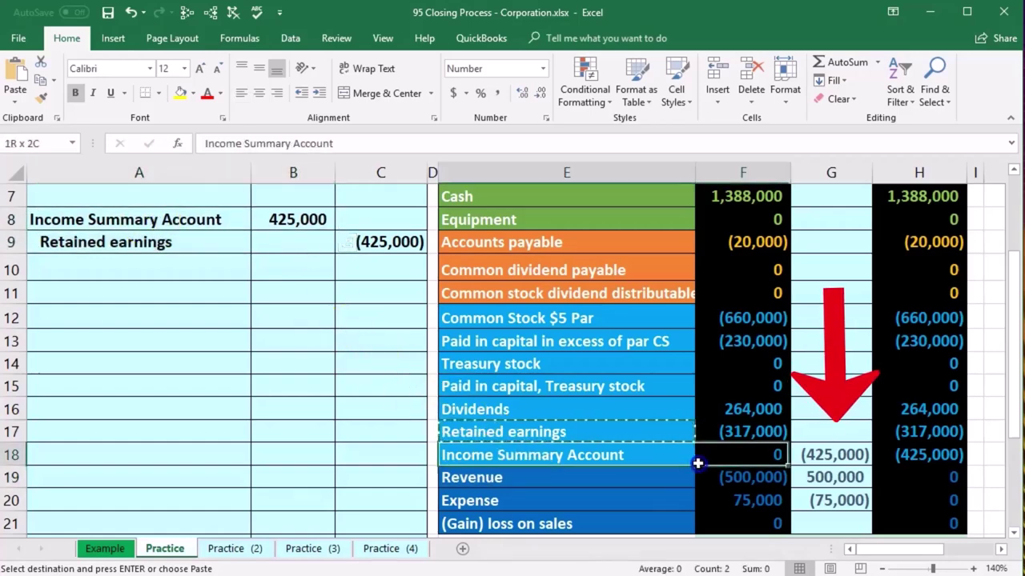
pyautogui.click(851, 453)
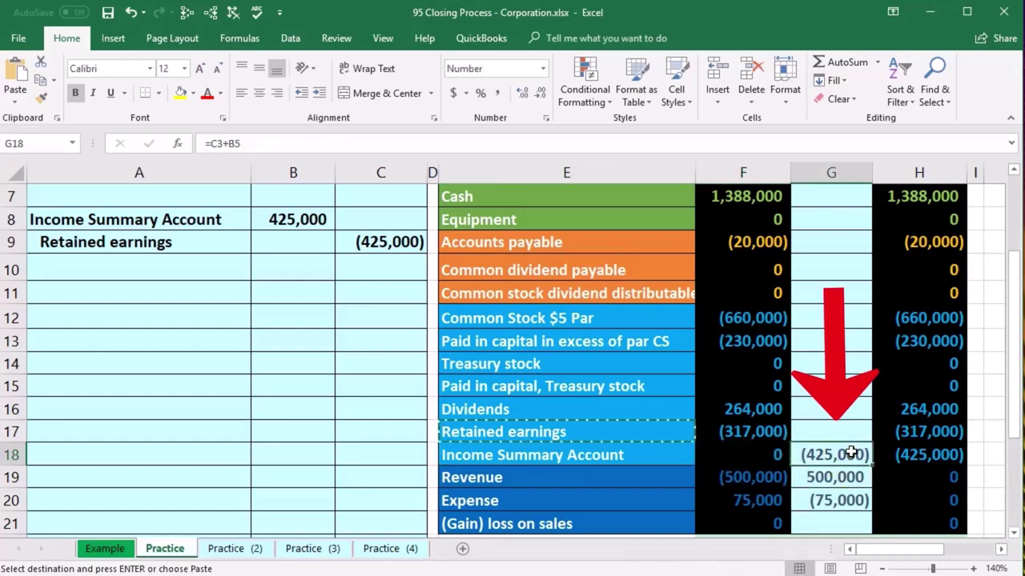
pyautogui.doubleClick(850, 453)
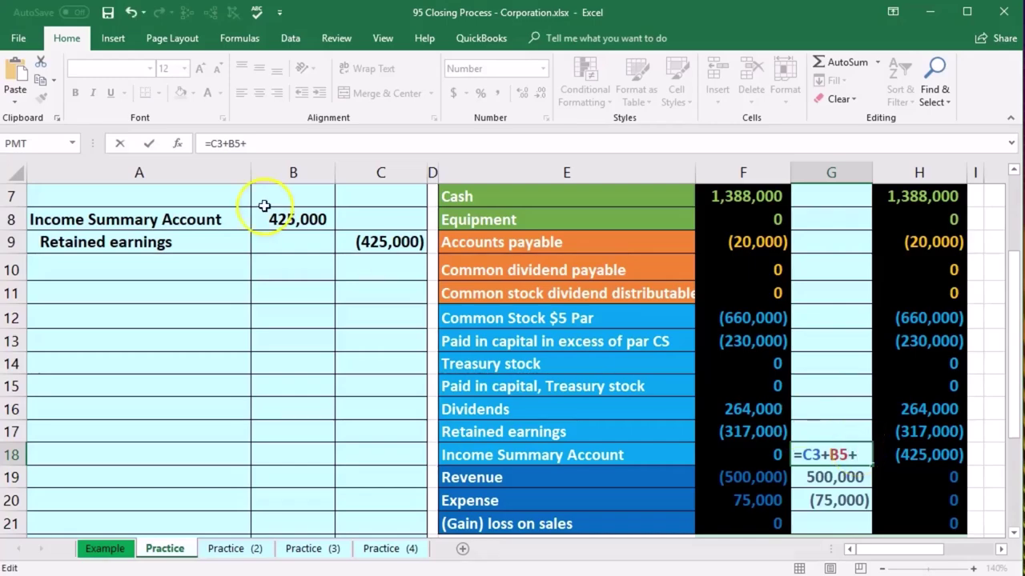
pyautogui.click(282, 223)
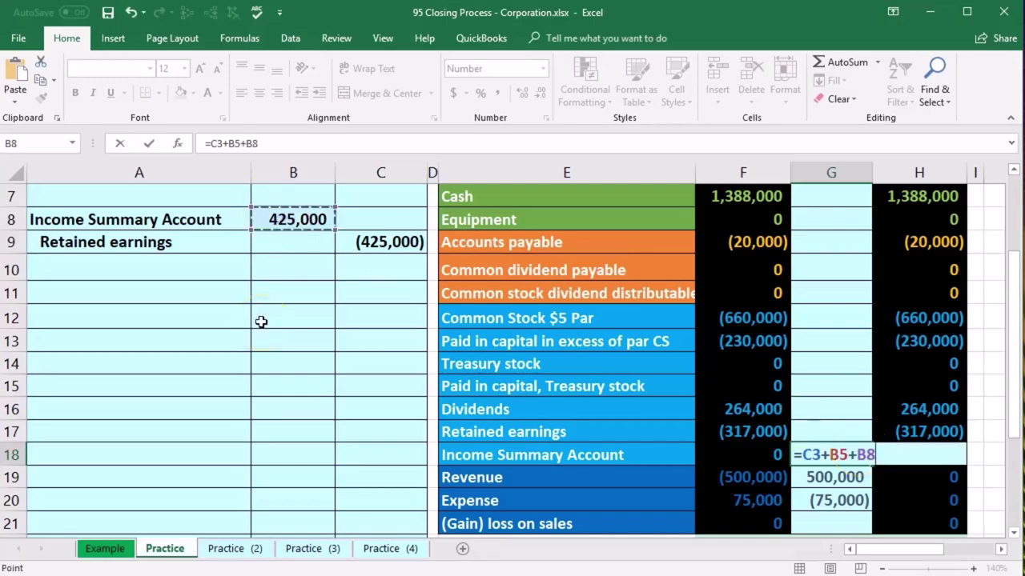
pyautogui.press('Return')
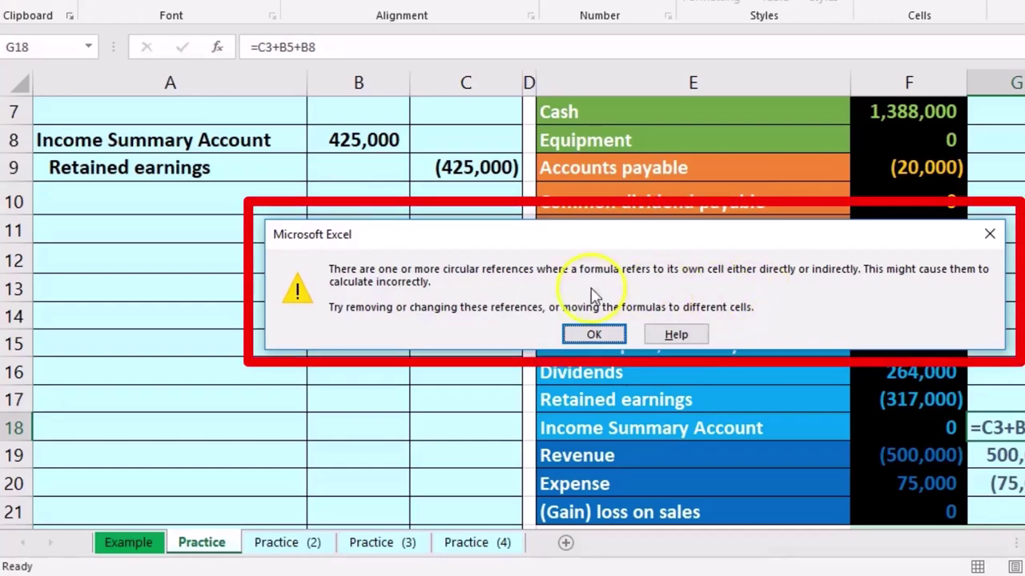
pyautogui.click(582, 336)
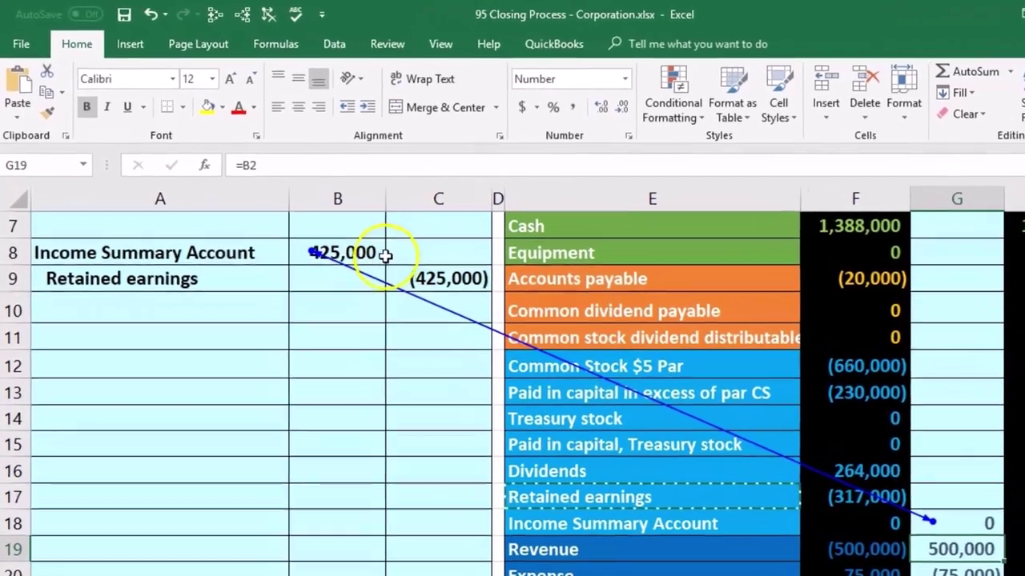
# Replace the formula in cell B8 with the fixed value 425000 and check G18's linked cells and the account's ending balance
pyautogui.click(317, 221)
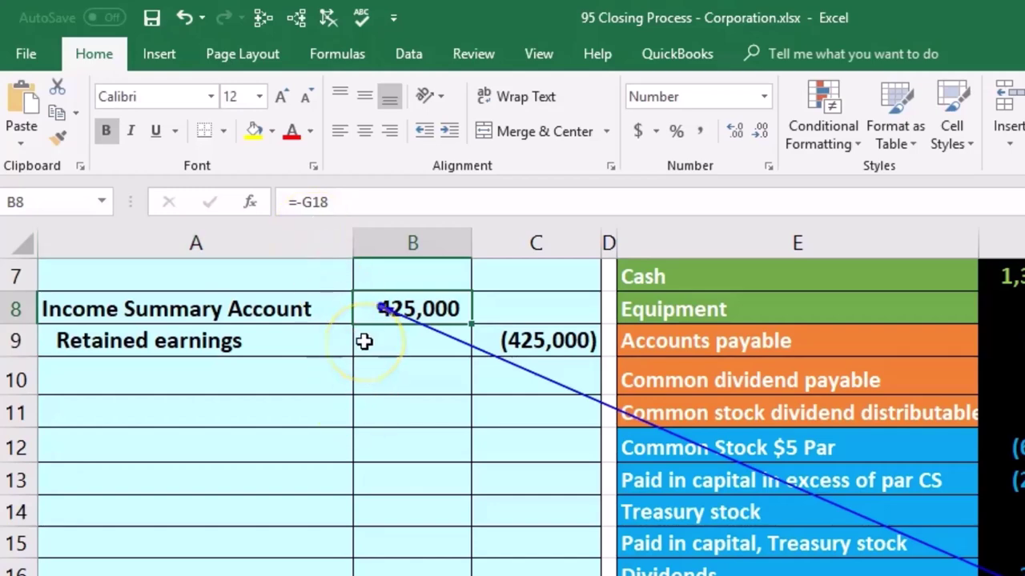
pyautogui.write('425000')
pyautogui.press('Return')
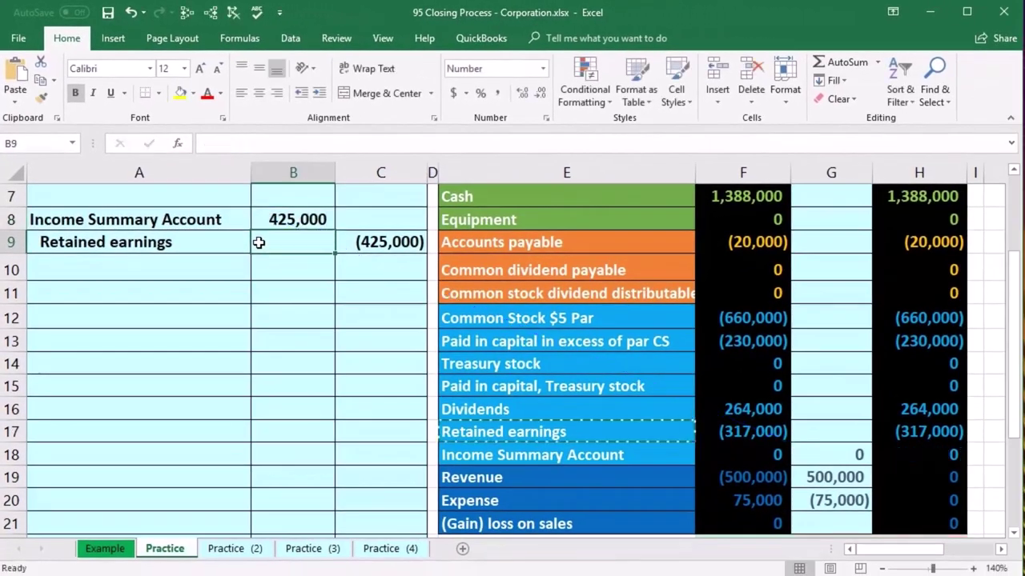
pyautogui.doubleClick(846, 454)
pyautogui.scroll(2, 799, 504)
pyautogui.scroll(-2, 797, 507)
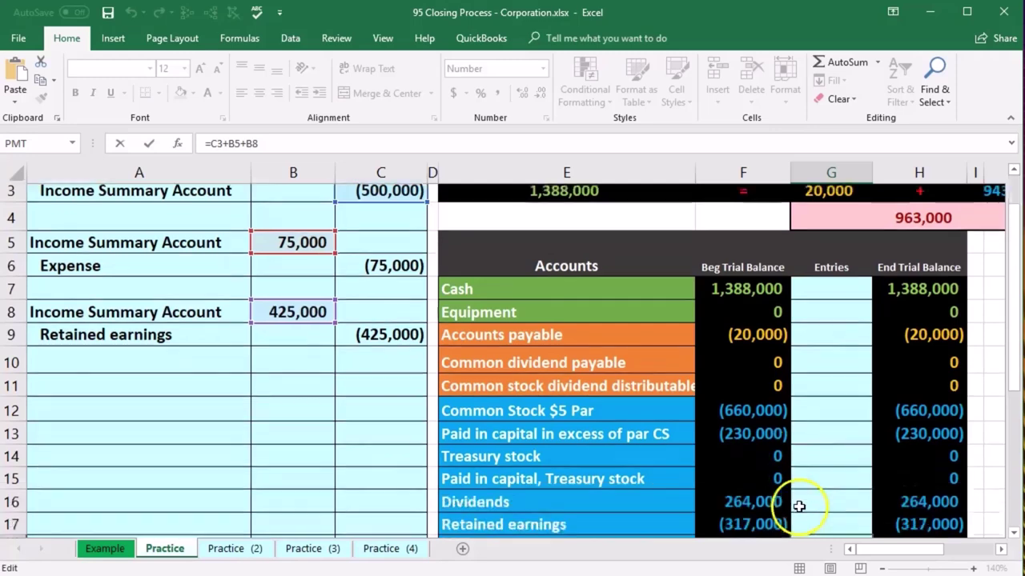
pyautogui.press('Return')
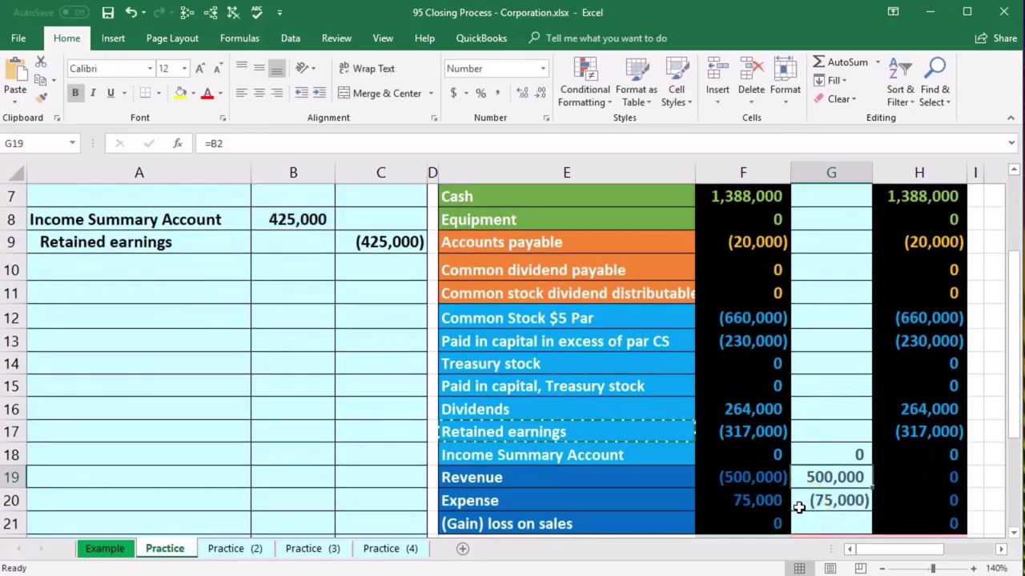
pyautogui.click(902, 456)
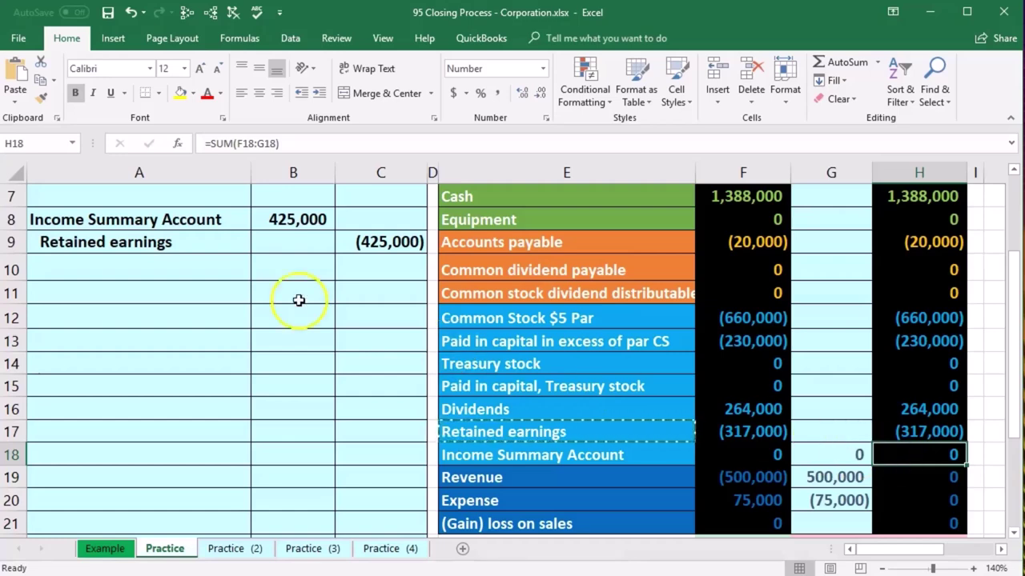
# Post the Retained earnings credit to the trial balance by linking entry cell G17 to C9
pyautogui.moveTo(190, 245); pyautogui.dragTo(377, 250)
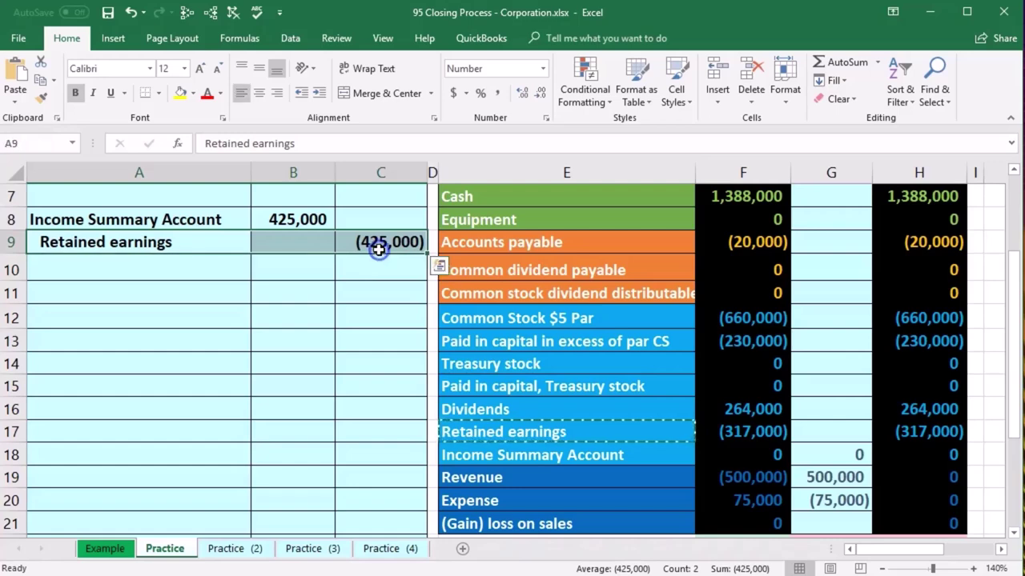
pyautogui.click(566, 420)
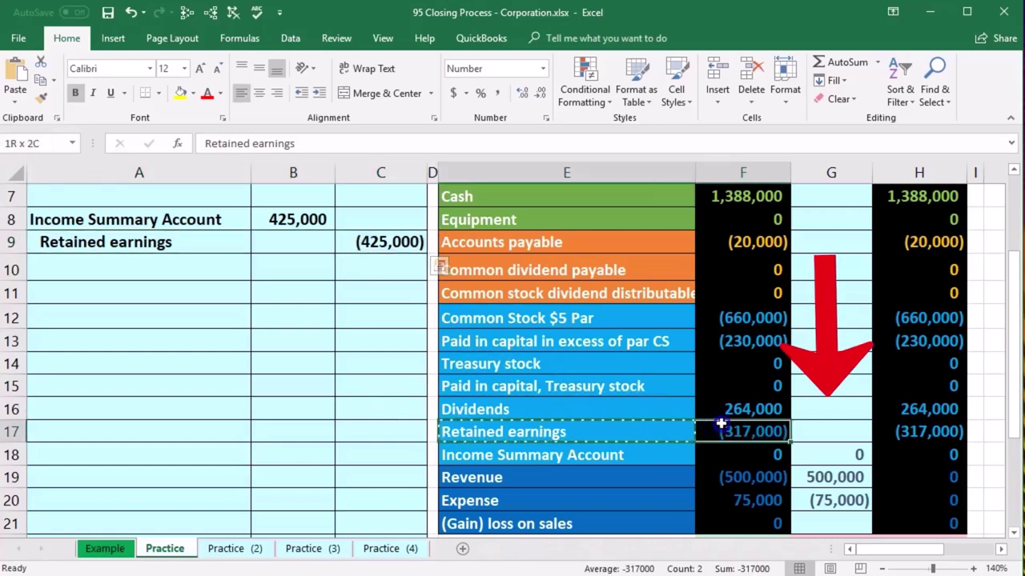
pyautogui.click(829, 436)
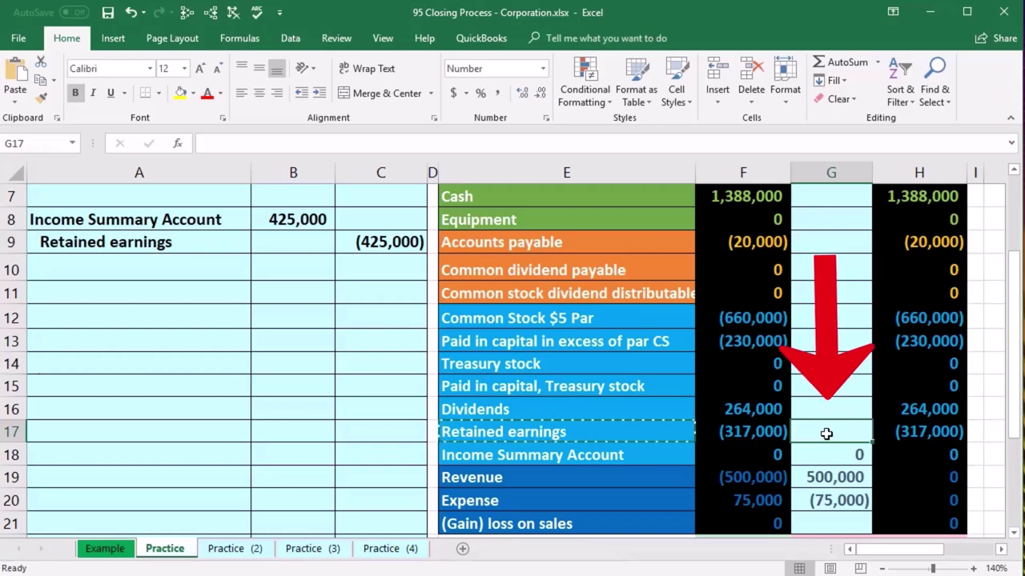
pyautogui.write('=')
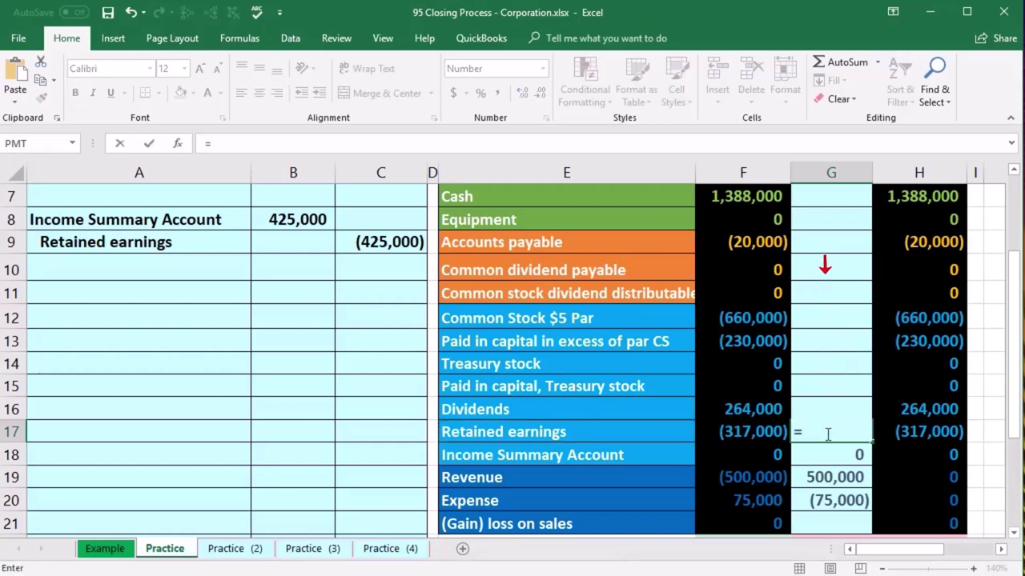
pyautogui.click(387, 242)
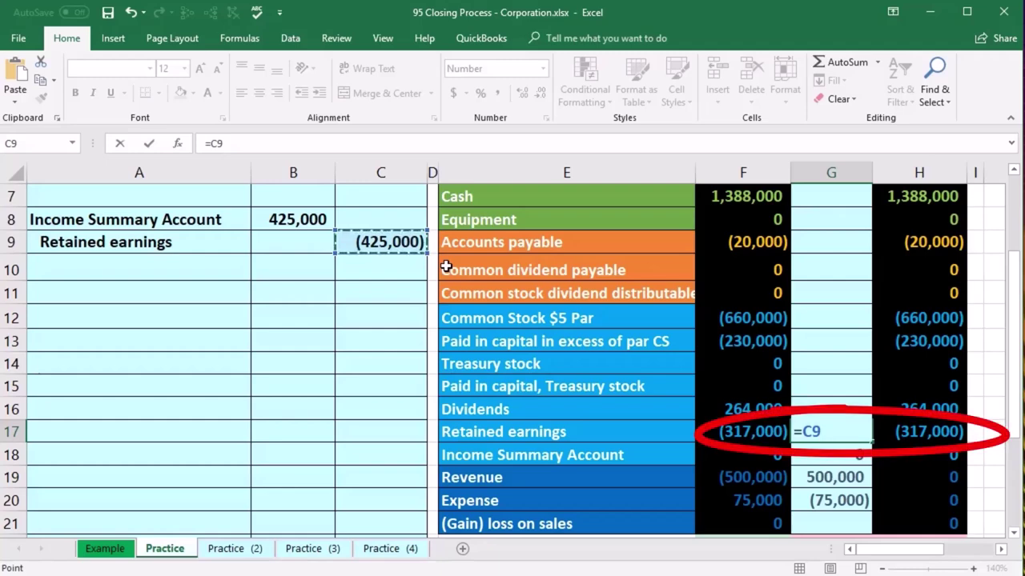
pyautogui.press('Return')
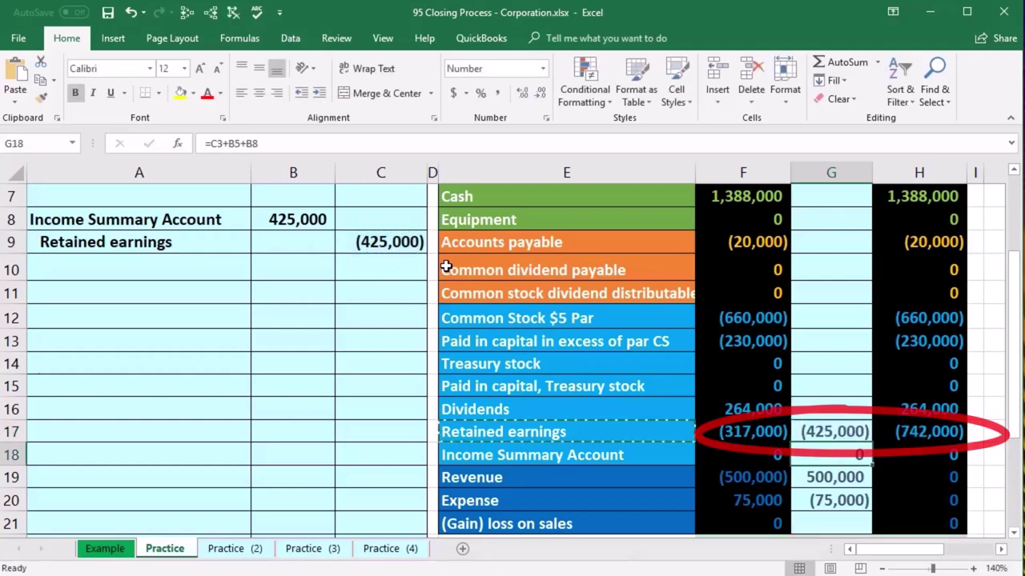
# Examine the ending Retained earnings balance against Common Stock, Paid in capital in excess of par and Dividends
pyautogui.click(926, 432)
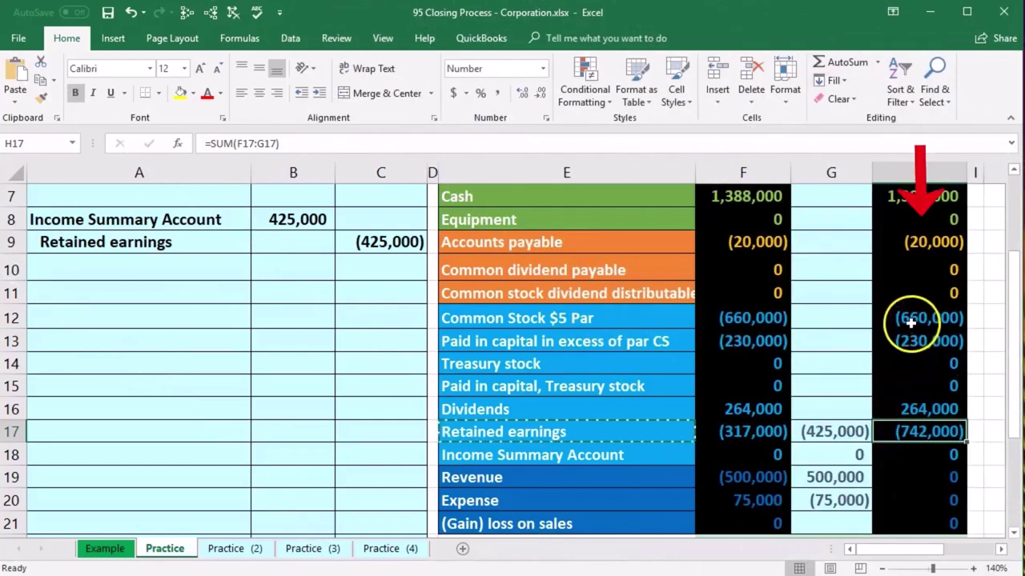
pyautogui.moveTo(911, 327); pyautogui.dragTo(912, 343)
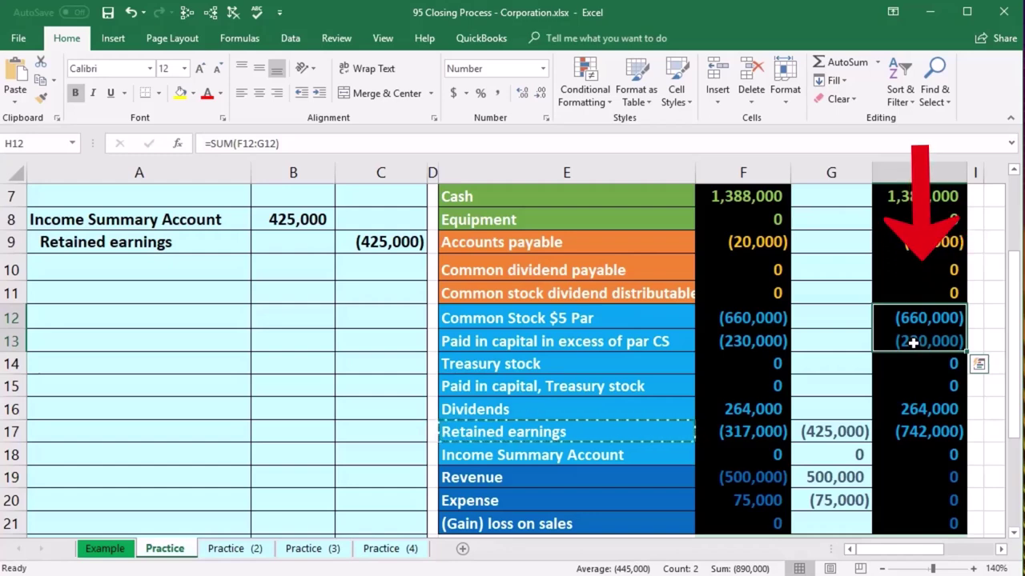
pyautogui.click(904, 428)
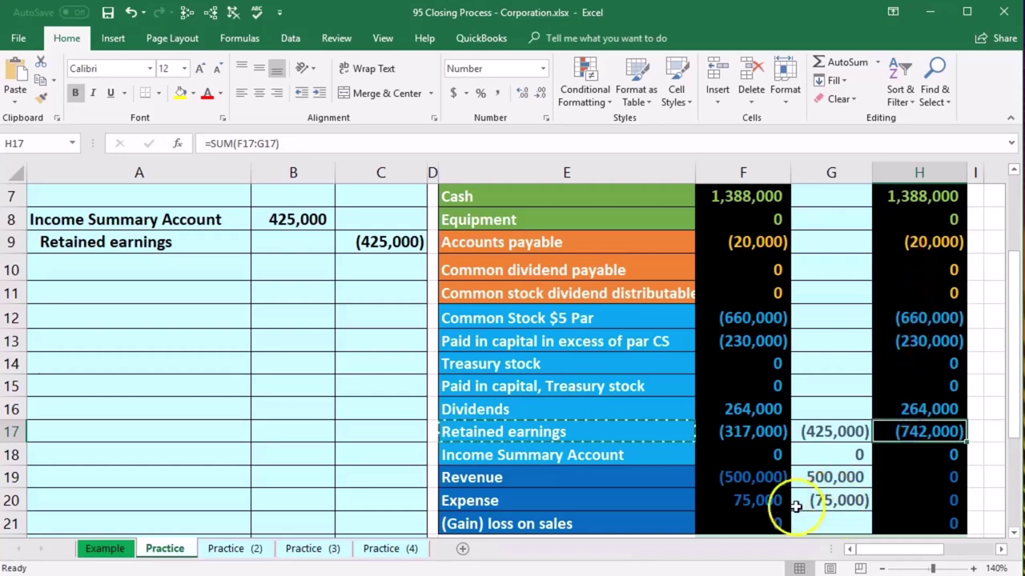
pyautogui.moveTo(514, 409); pyautogui.dragTo(709, 413)
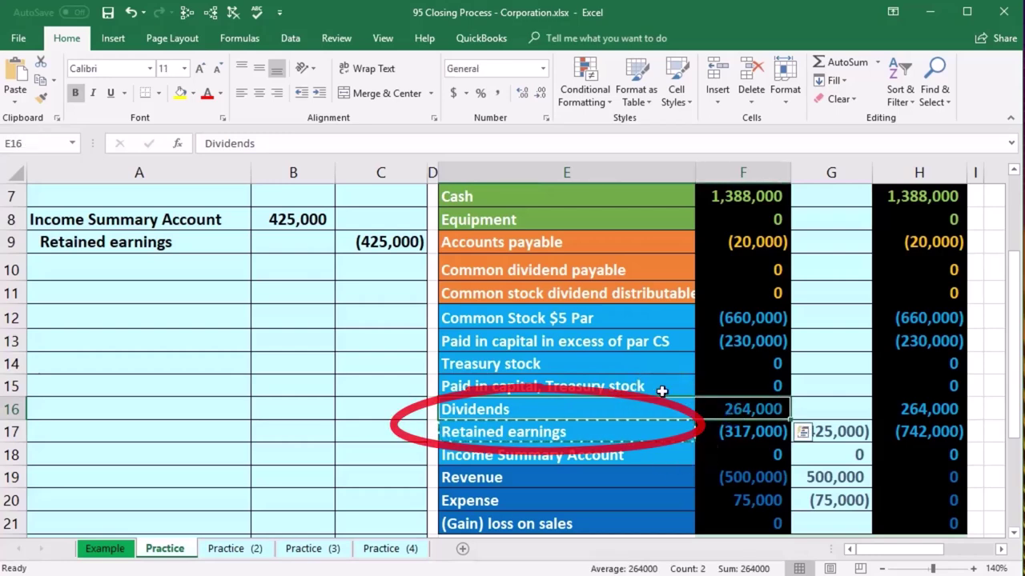
pyautogui.click(645, 437)
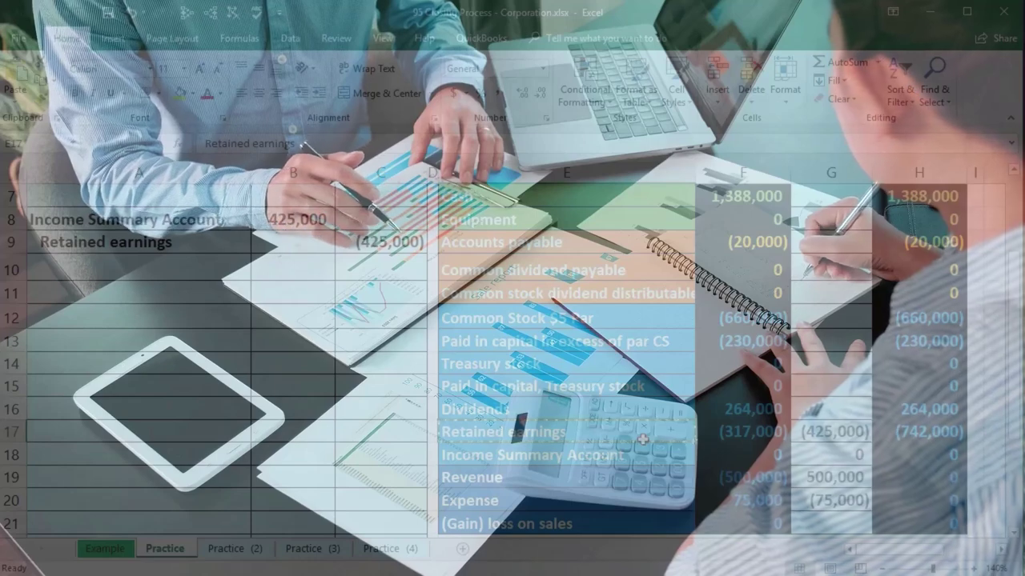
# Review the Statement of Retained Earnings, then the Dividends, Revenue, Expense and (Gain) loss on sales accounts in the trial balance
pyautogui.click(1000, 550)
pyautogui.click(1000, 549)
pyautogui.click(1000, 549)
pyautogui.scroll(1, 971, 505)
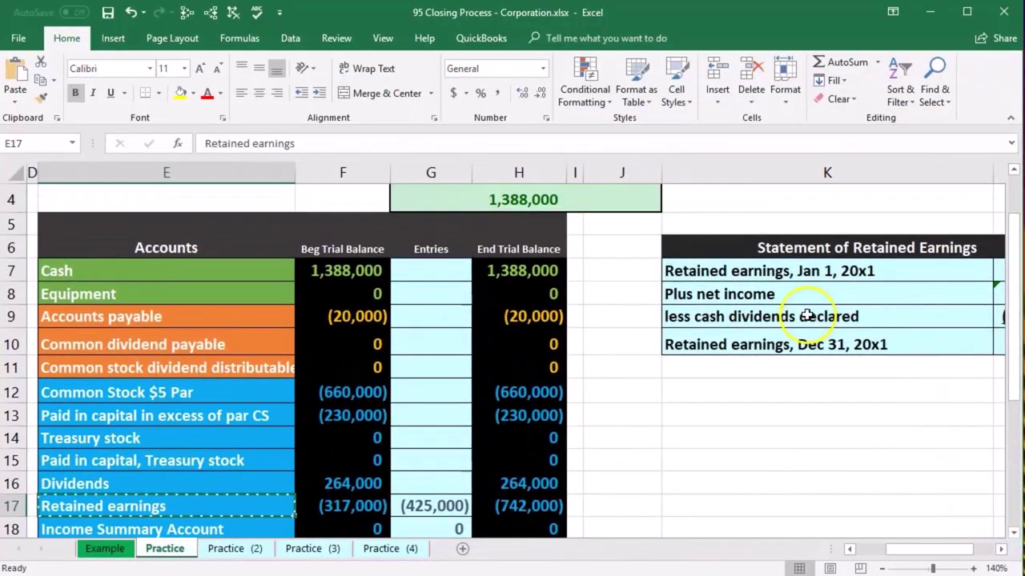
pyautogui.click(850, 549)
pyautogui.click(850, 549)
pyautogui.click(850, 549)
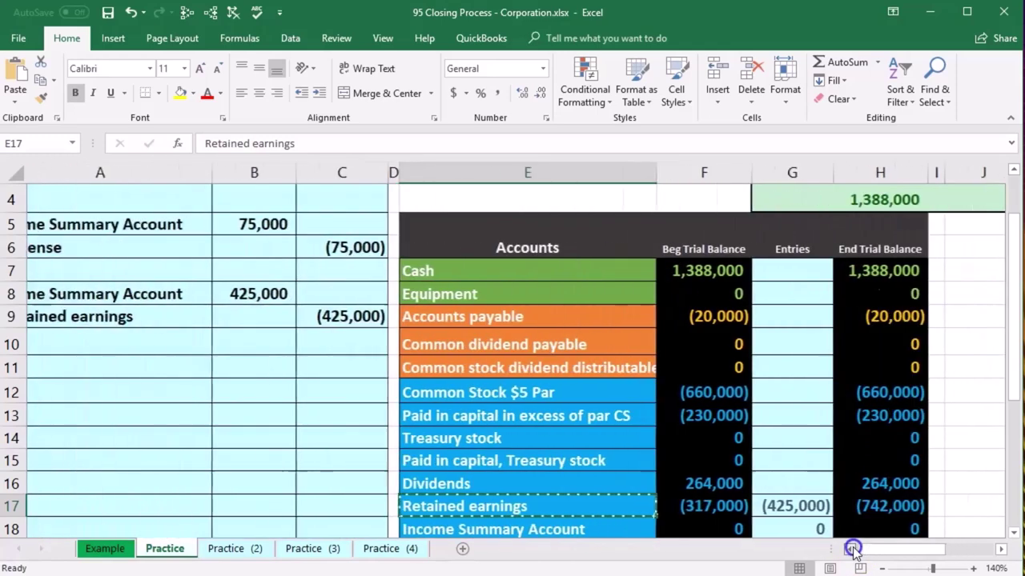
pyautogui.scroll(-1, 581, 419)
pyautogui.click(557, 409)
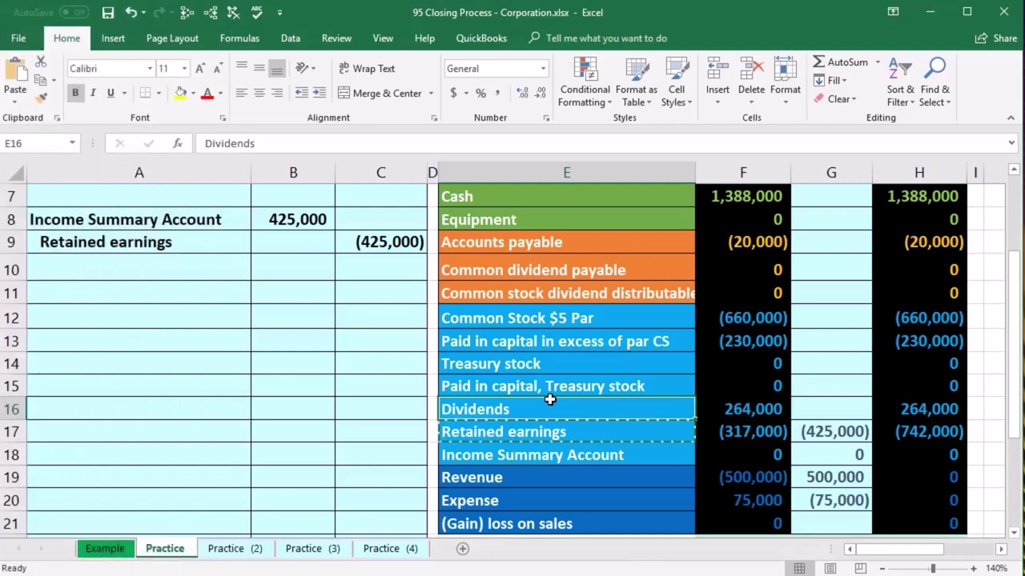
pyautogui.scroll(-1, 550, 399)
pyautogui.moveTo(542, 406); pyautogui.dragTo(543, 453)
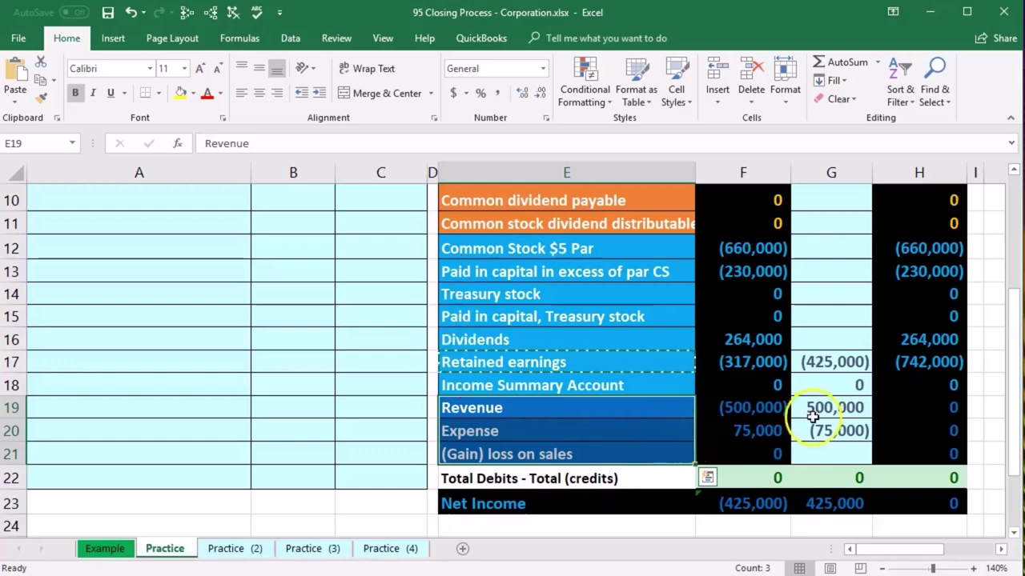
# Review the Retained earnings and Dividends rows, comparing their beginning and ending trial balance amounts
pyautogui.click(907, 360)
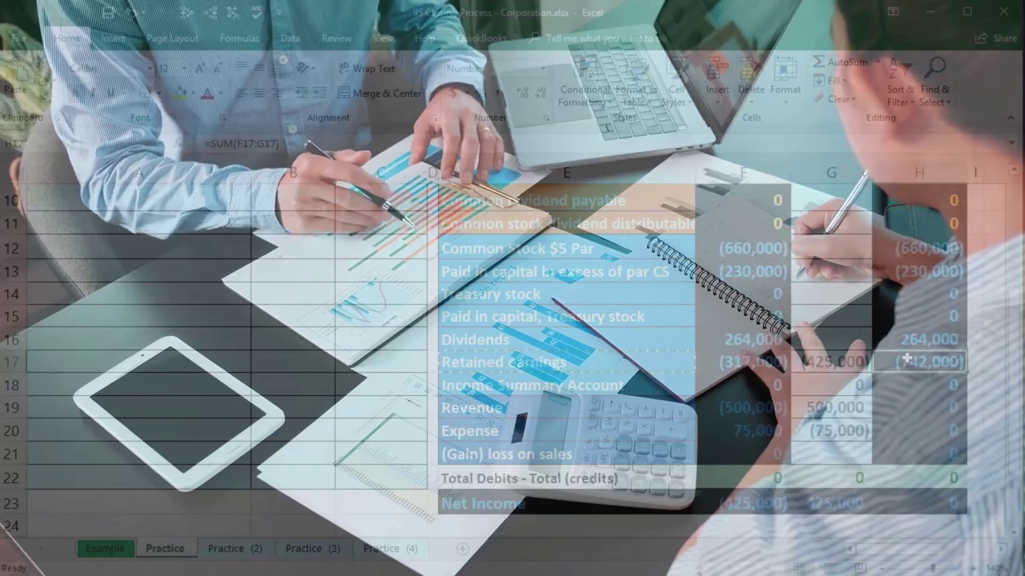
pyautogui.click(650, 340)
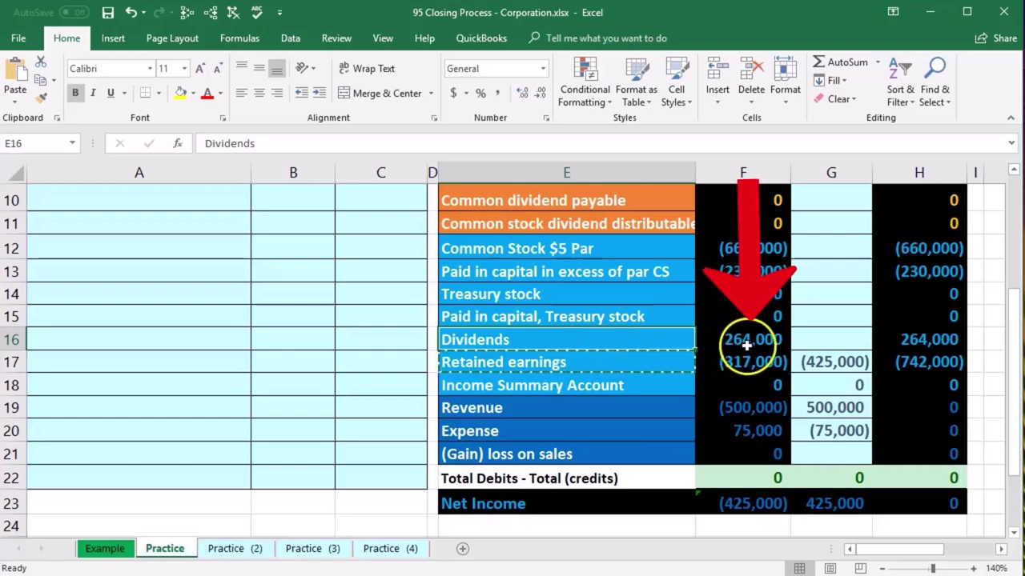
pyautogui.click(716, 342)
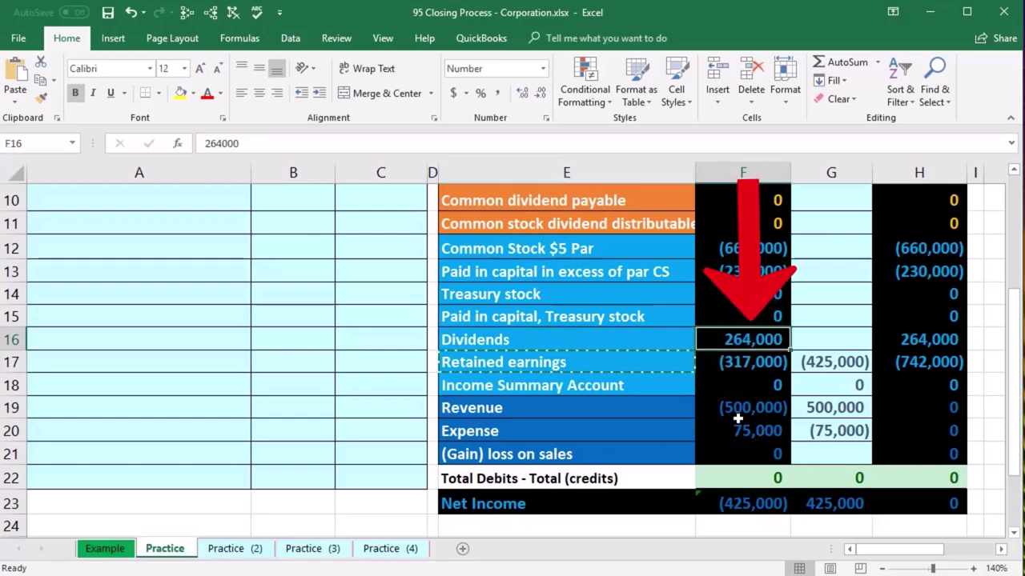
pyautogui.click(905, 365)
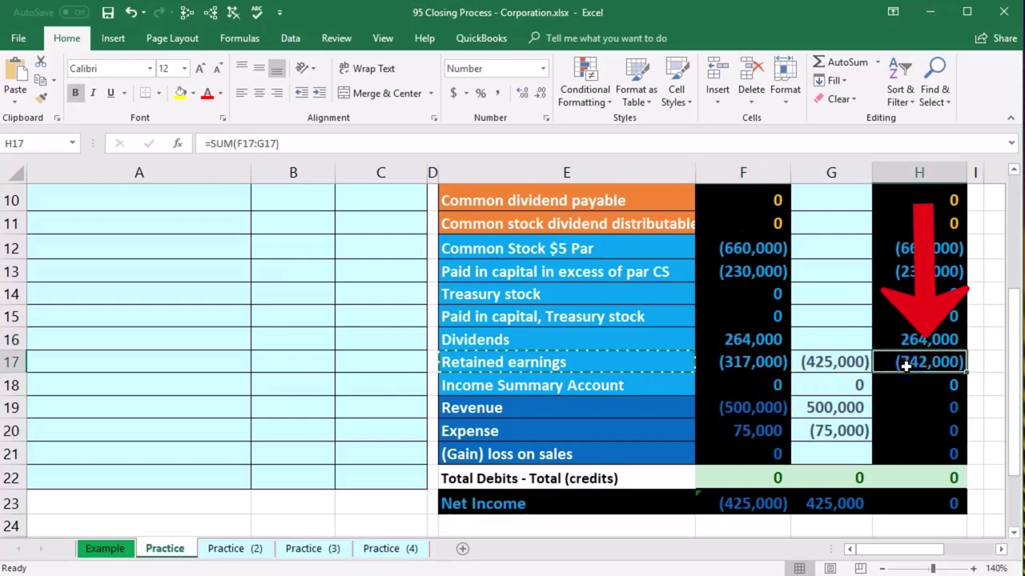
pyautogui.click(901, 373)
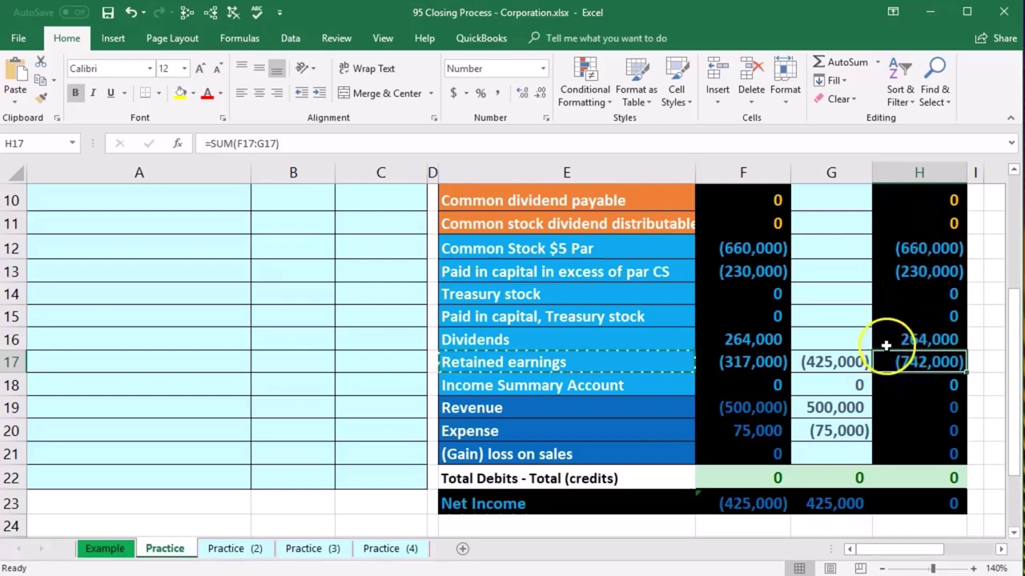
pyautogui.click(886, 343)
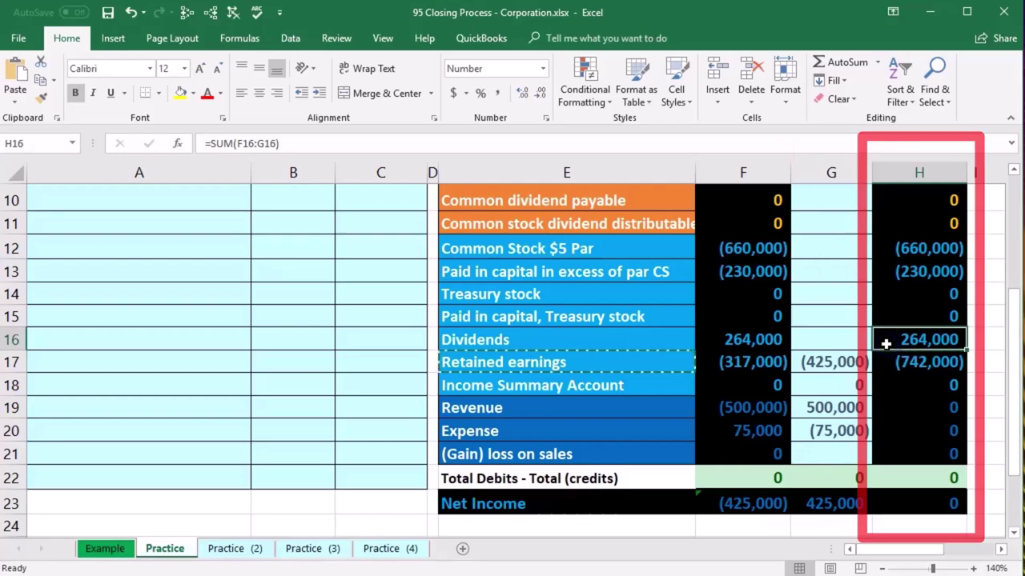
pyautogui.click(885, 363)
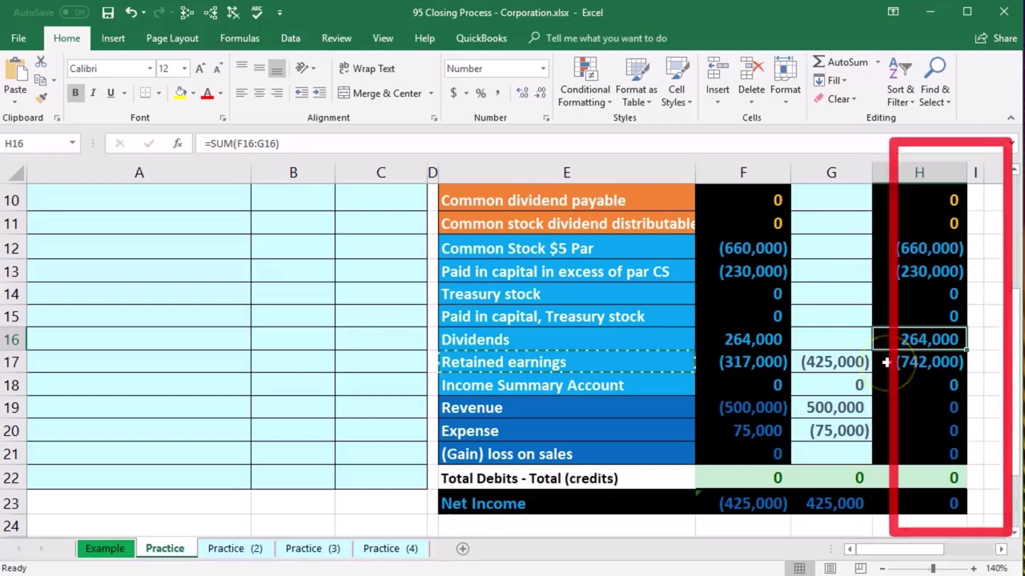
pyautogui.moveTo(637, 335); pyautogui.dragTo(882, 339)
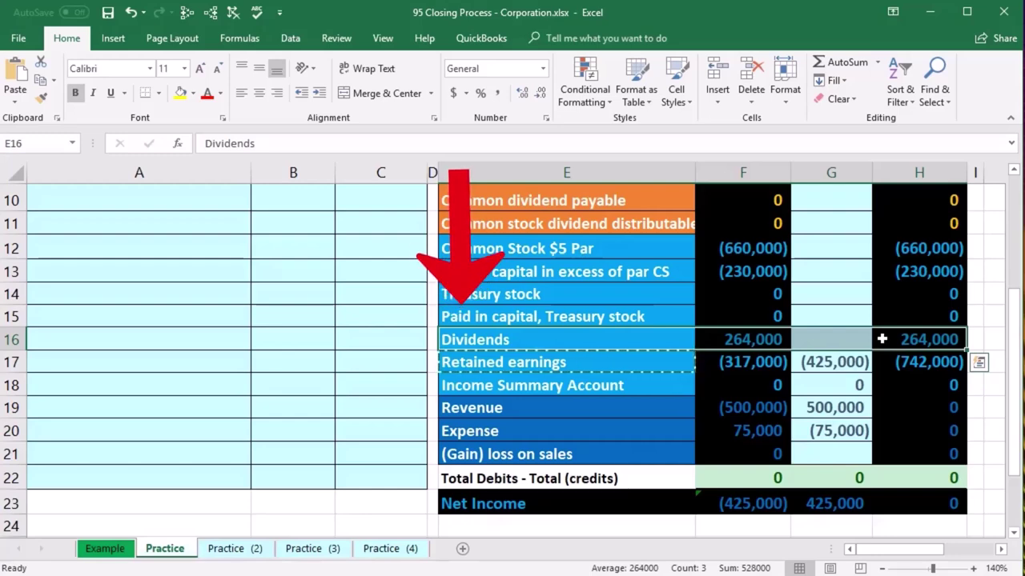
# Copy the Dividends account name from the trial balance into journal cell A12, pasting values only
pyautogui.click(529, 334)
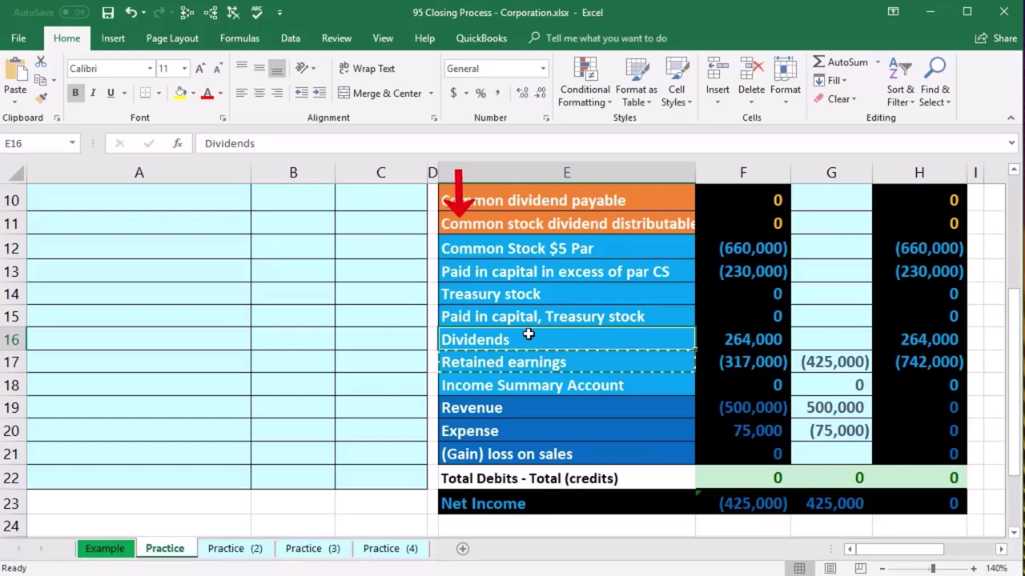
pyautogui.rightClick(528, 335)
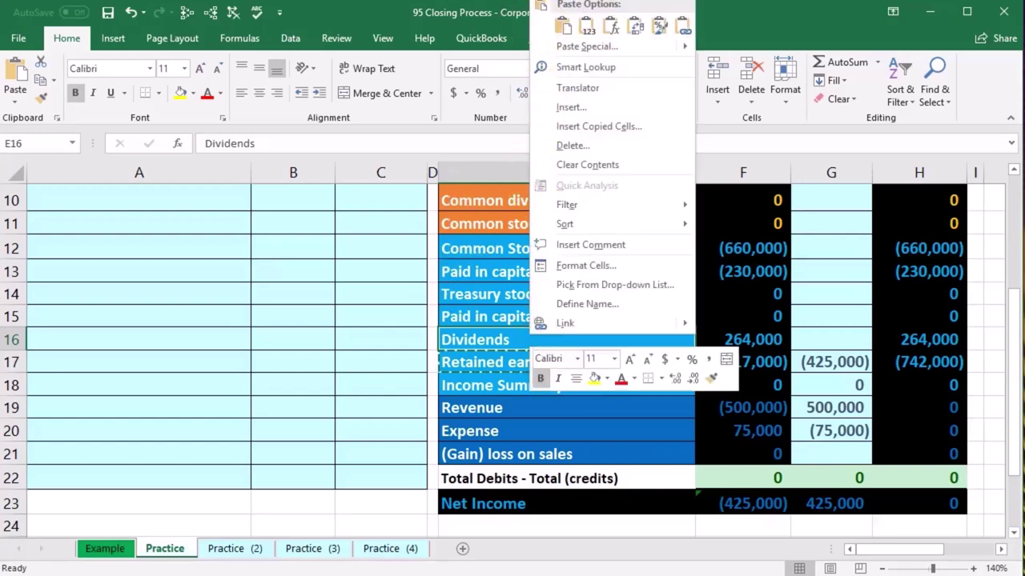
pyautogui.click(302, 268)
pyautogui.scroll(2, 217, 325)
pyautogui.click(136, 339)
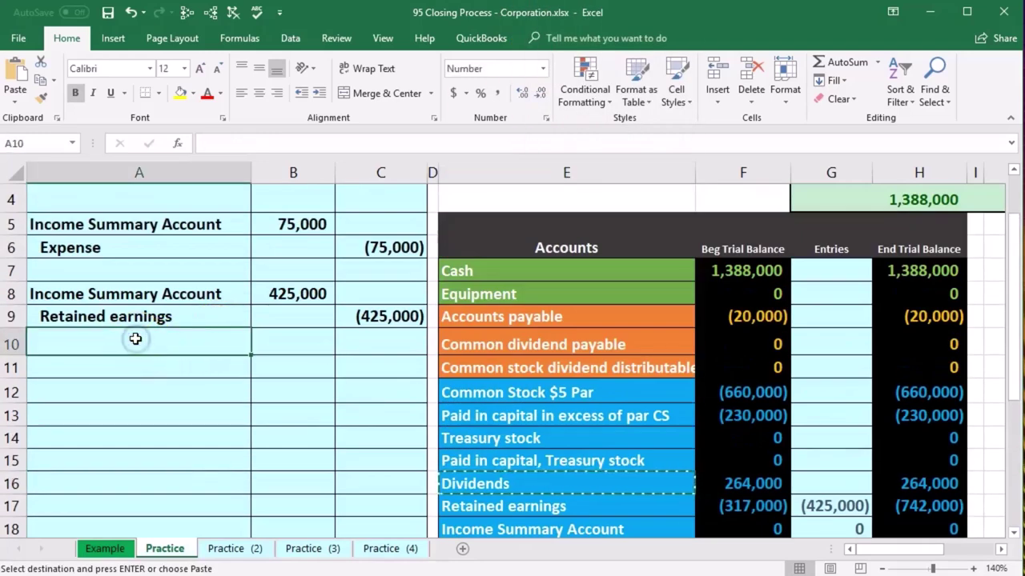
pyautogui.click(122, 372)
pyautogui.click(117, 395)
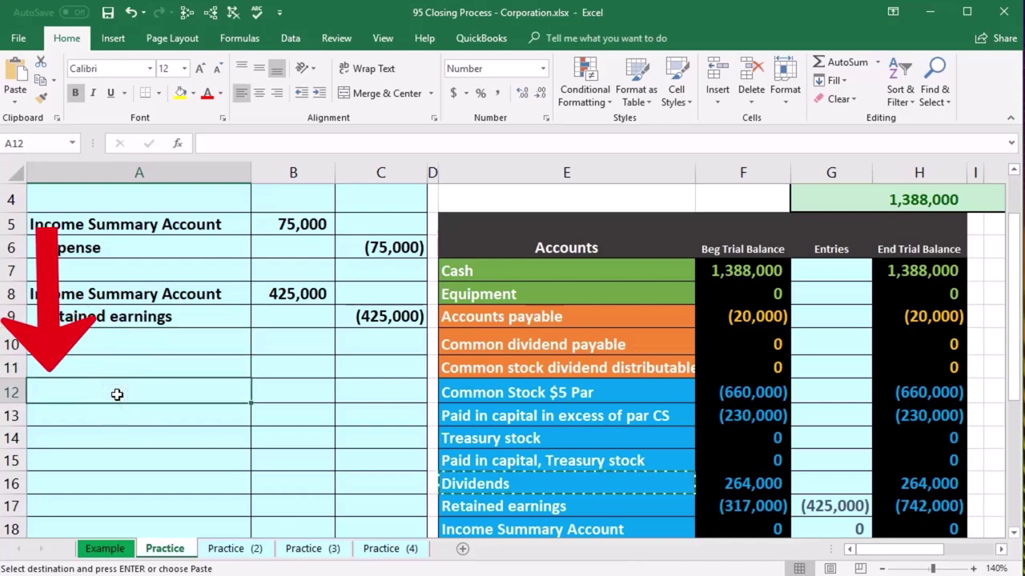
pyautogui.click(116, 395)
pyautogui.rightClick(117, 395)
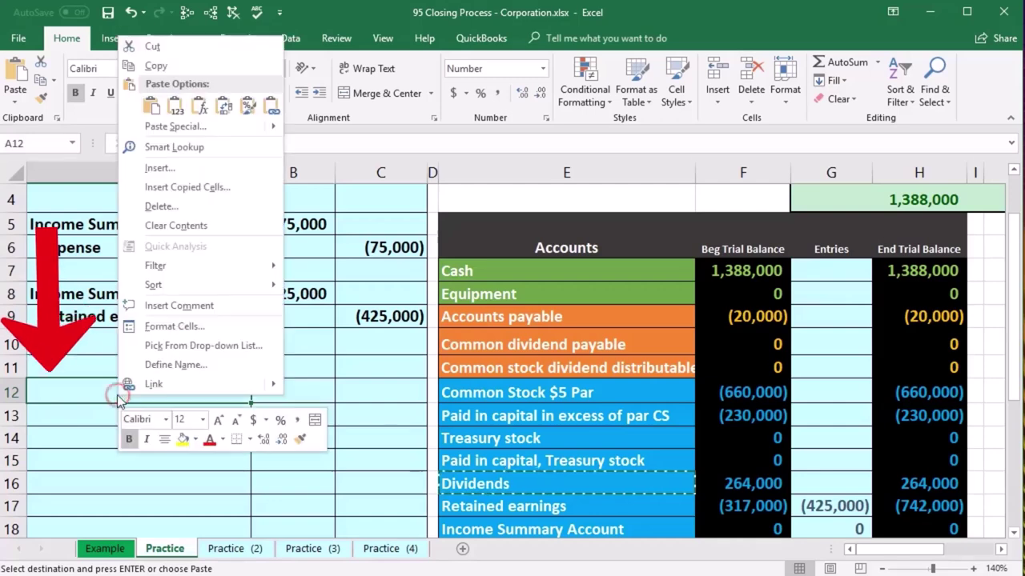
pyautogui.click(176, 102)
# Enter the Dividends credit of -264000 in cell C12
pyautogui.click(389, 373)
pyautogui.click(393, 389)
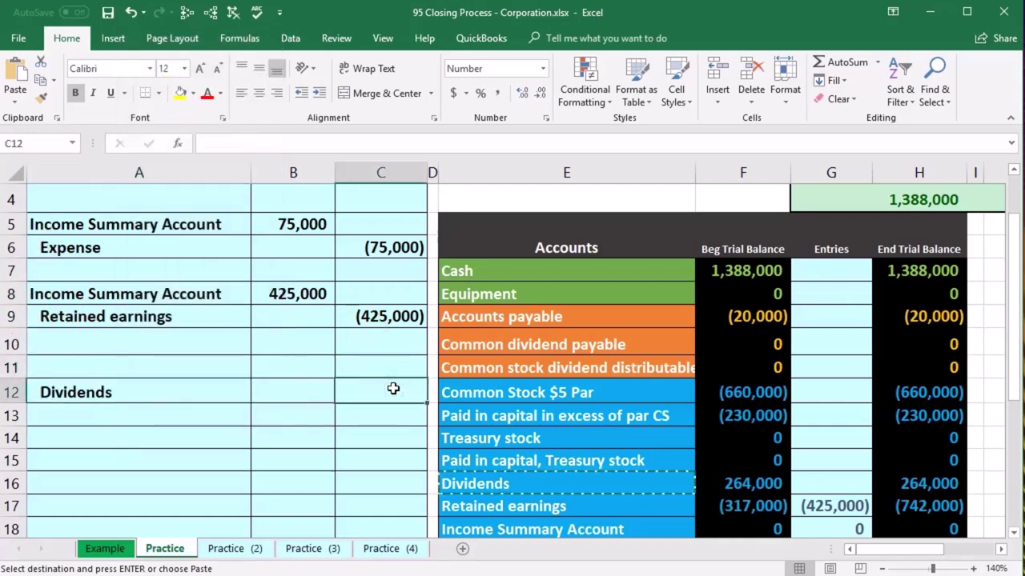
pyautogui.write('-2640')
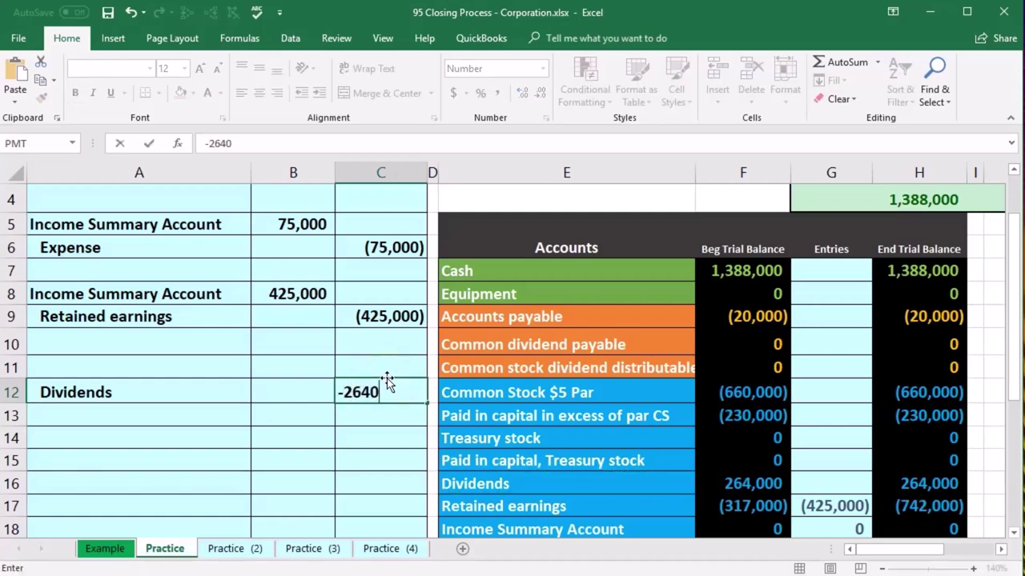
pyautogui.press('Return')
pyautogui.press('Left')
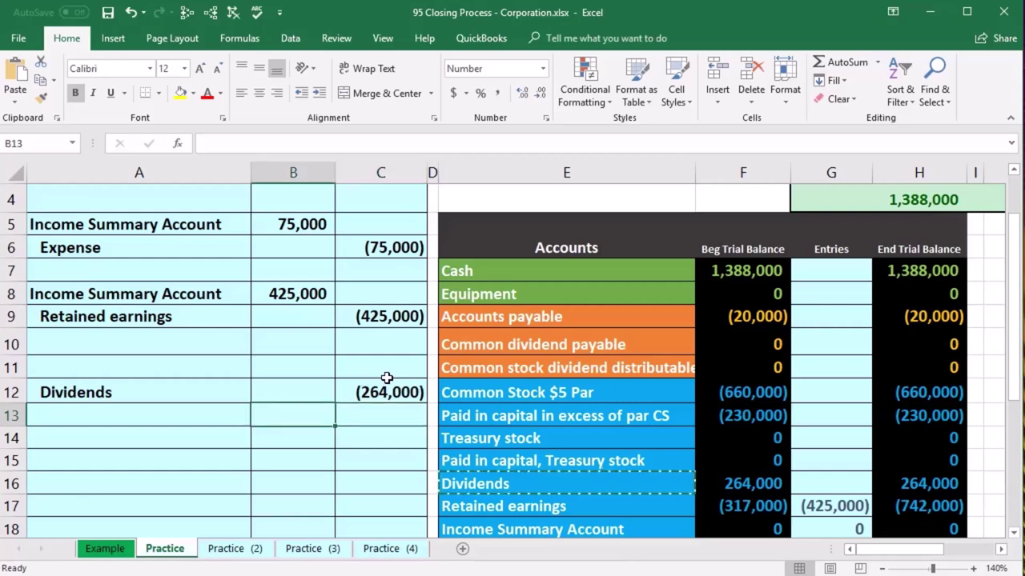
# Fill debit cell B11 with a formula that negates the Dividends credit in C12
pyautogui.press('Up')
pyautogui.press('Up')
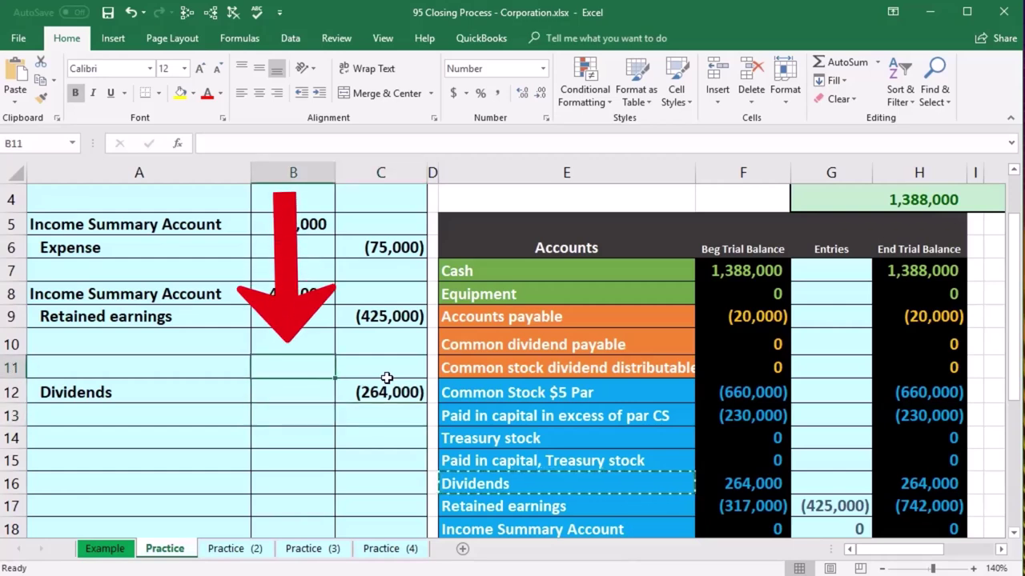
pyautogui.write('-')
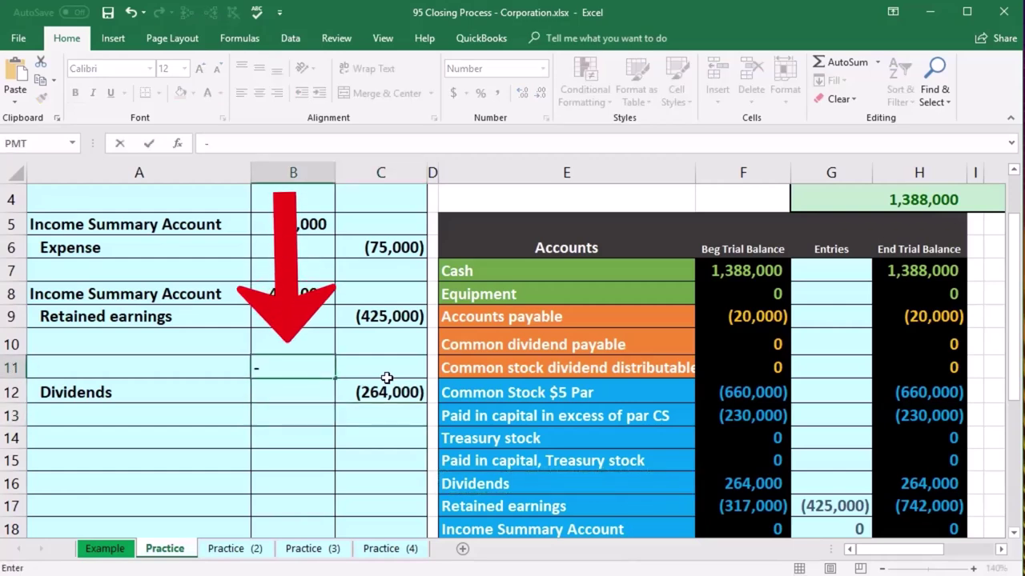
pyautogui.click(386, 386)
pyautogui.press('Return')
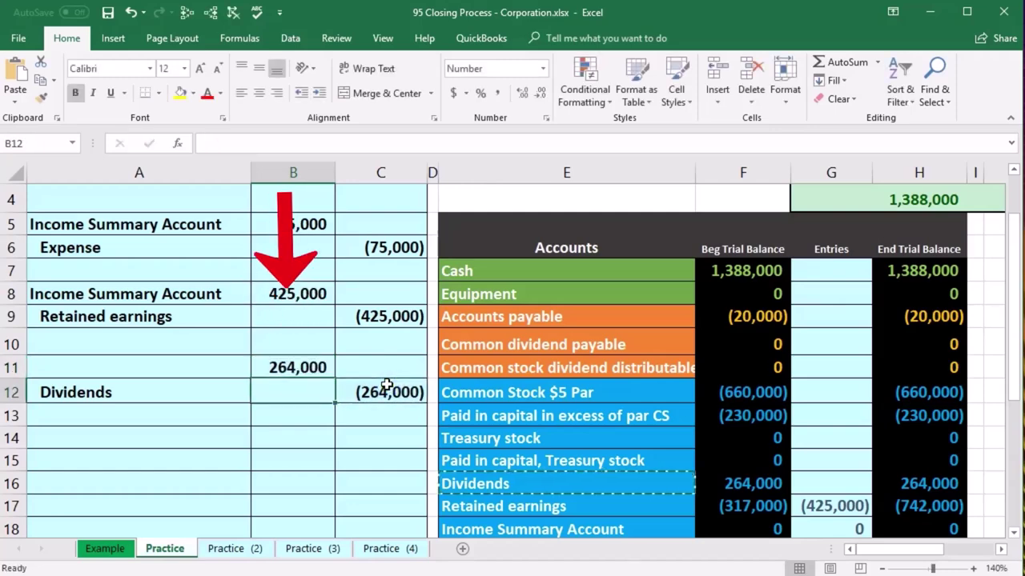
# Copy the Retained earnings account name from the trial balance into journal cell A11, pasting values only
pyautogui.click(584, 504)
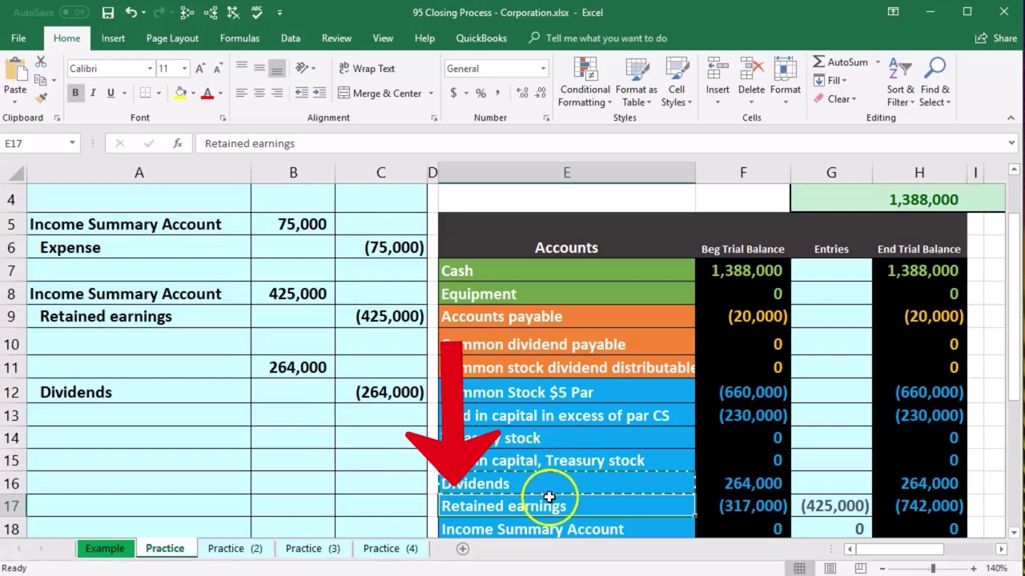
pyautogui.rightClick(549, 503)
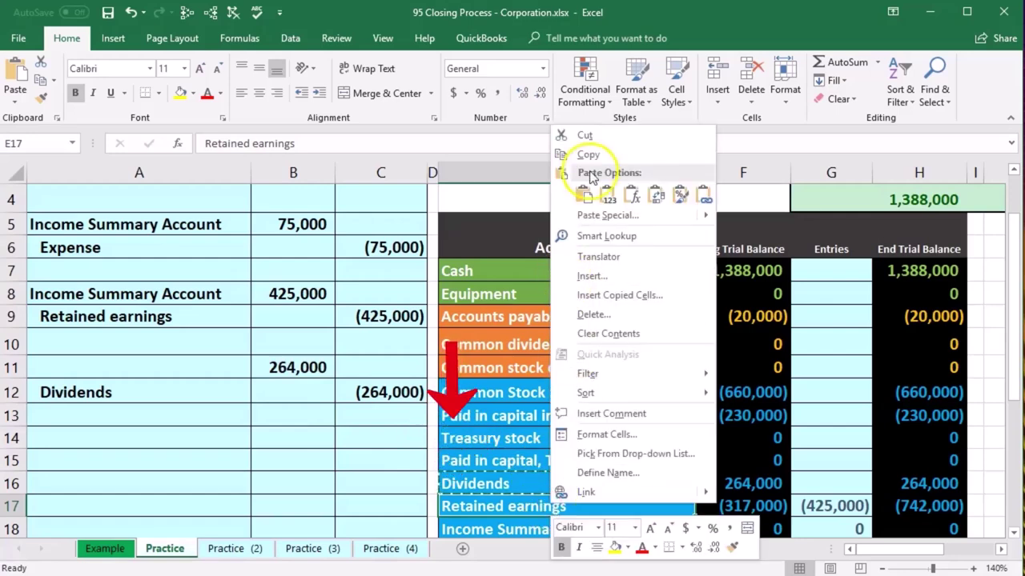
pyautogui.click(589, 155)
pyautogui.click(184, 368)
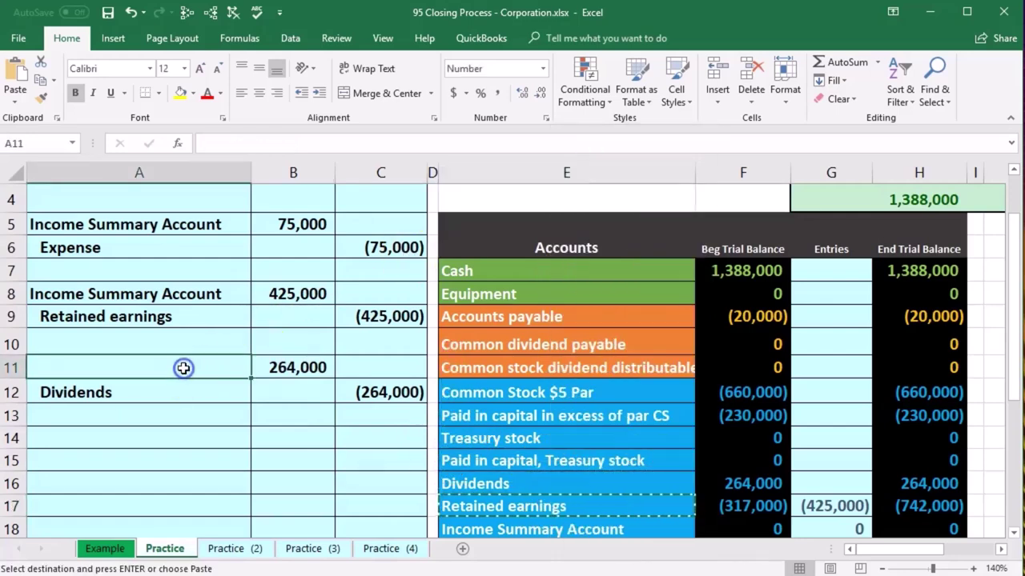
pyautogui.rightClick(183, 368)
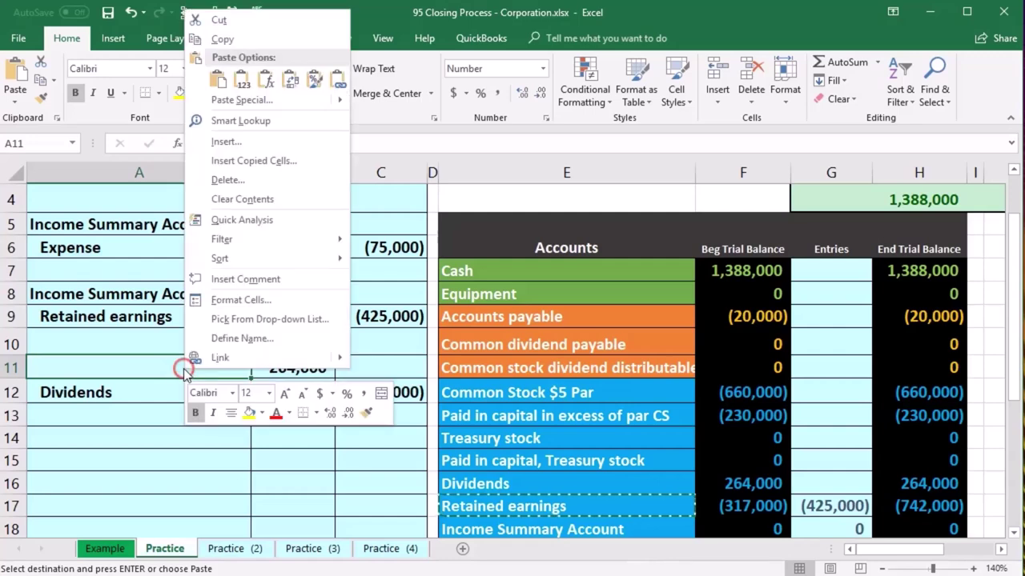
pyautogui.click(240, 84)
pyautogui.click(165, 480)
# Post the Retained earnings debit by extending the formula in entry cell G17 to =C9+B11, and check the account's ending balance
pyautogui.moveTo(164, 367); pyautogui.dragTo(267, 365)
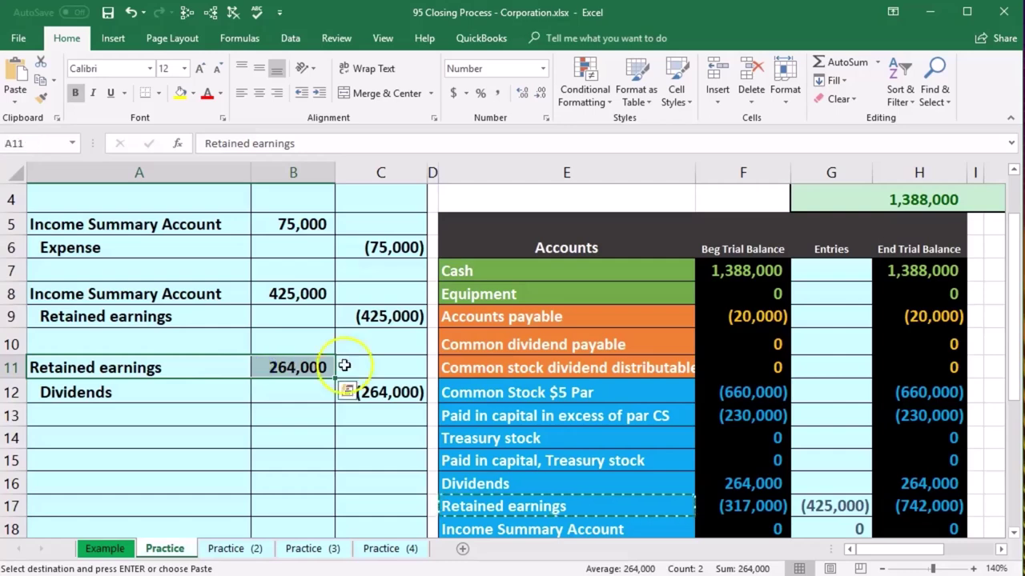
pyautogui.moveTo(685, 504); pyautogui.dragTo(713, 506)
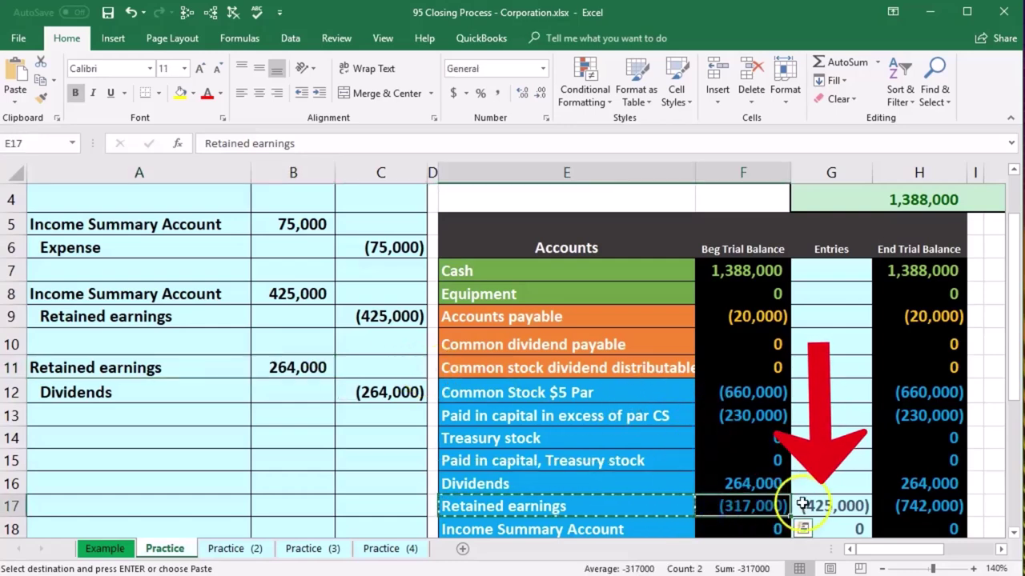
pyautogui.click(828, 506)
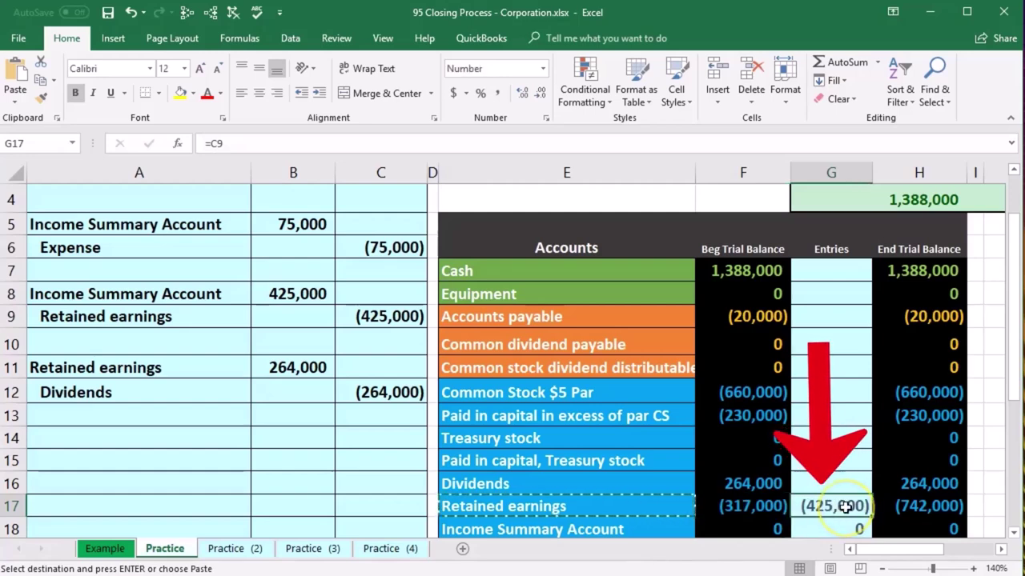
pyautogui.doubleClick(846, 506)
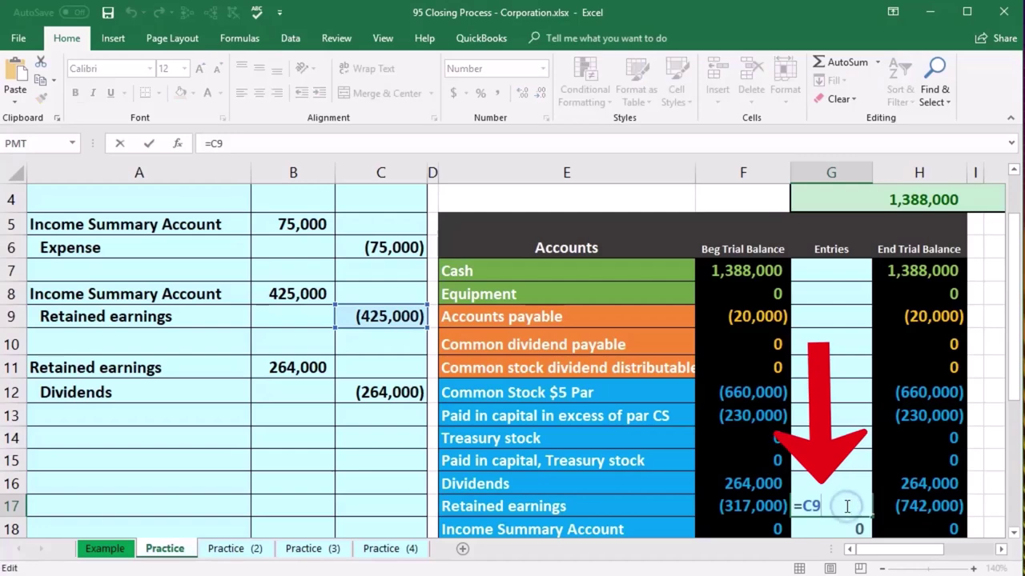
pyautogui.write('+')
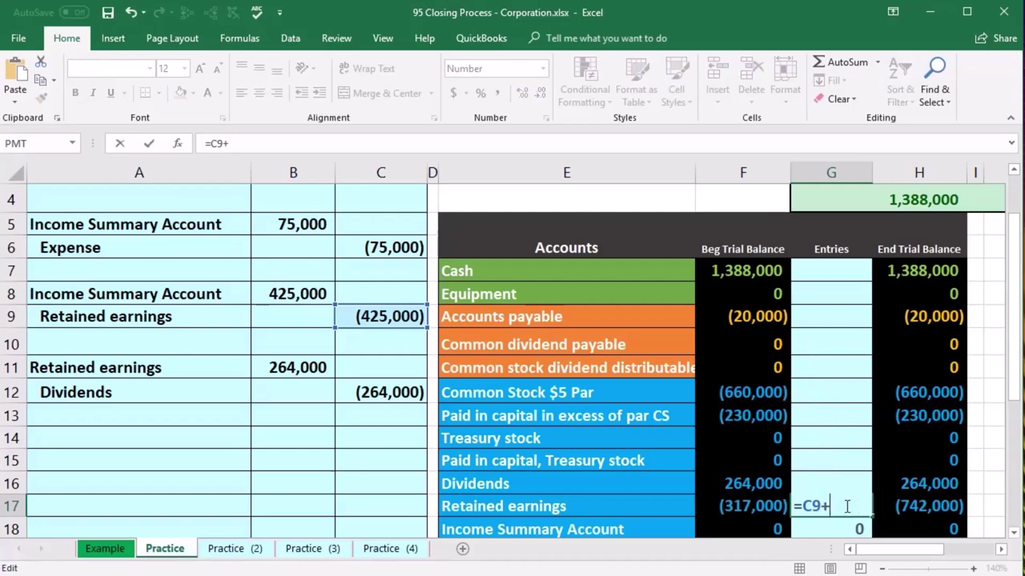
pyautogui.click(289, 375)
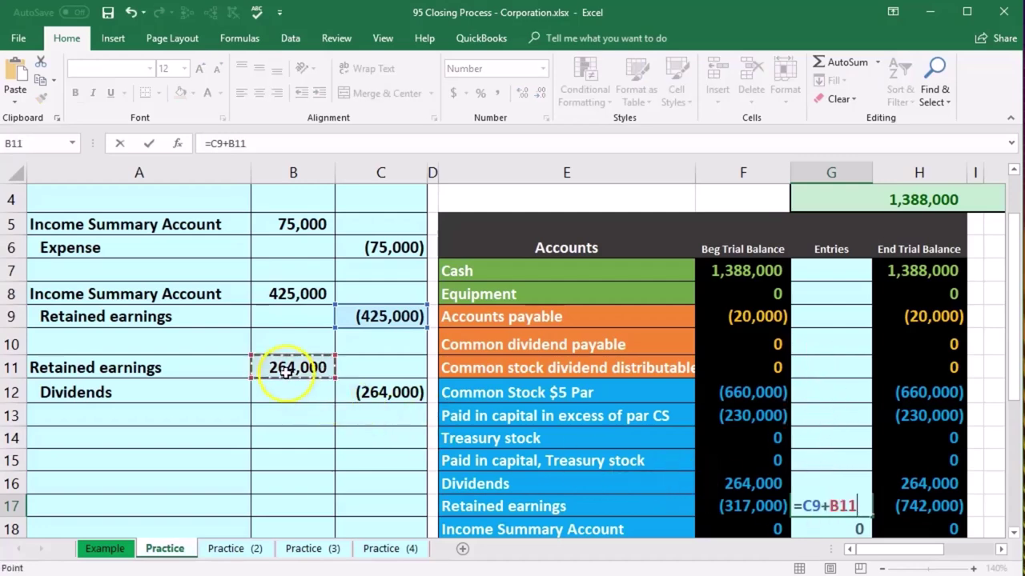
pyautogui.press('Return')
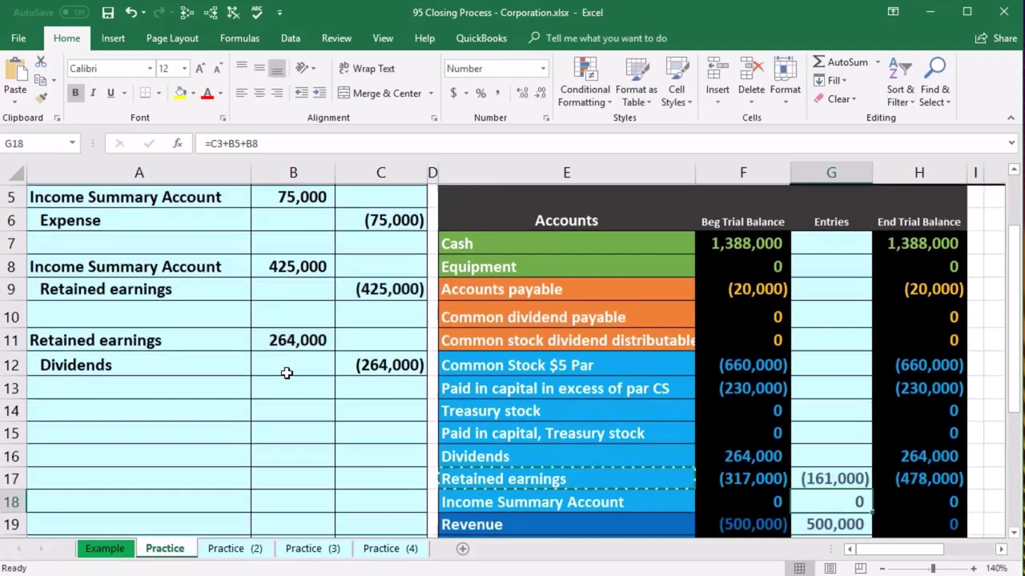
pyautogui.click(917, 480)
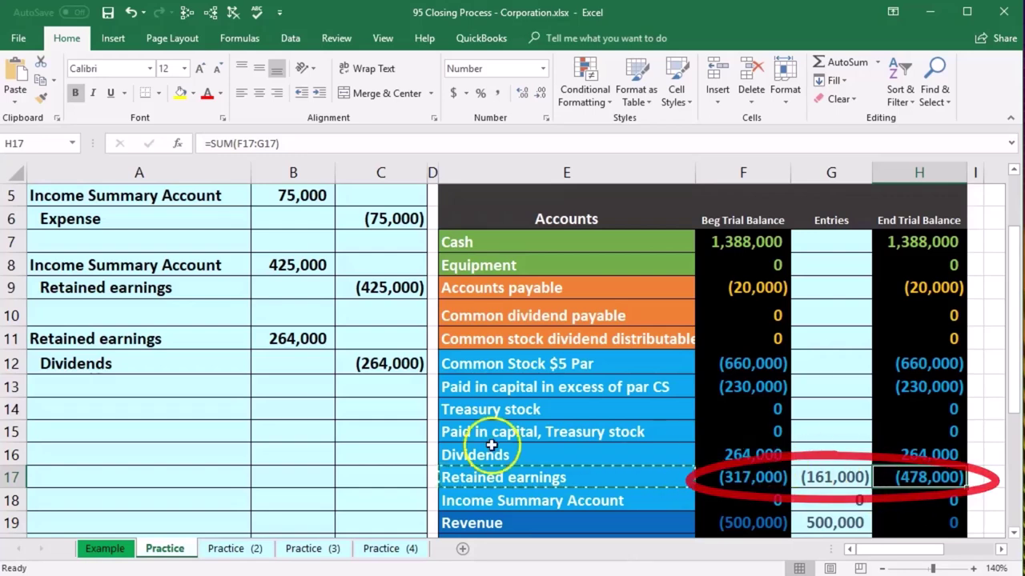
# Post the Dividends credit to the trial balance by entering =C12 in the Dividends entry cell G16
pyautogui.moveTo(160, 364); pyautogui.dragTo(394, 373)
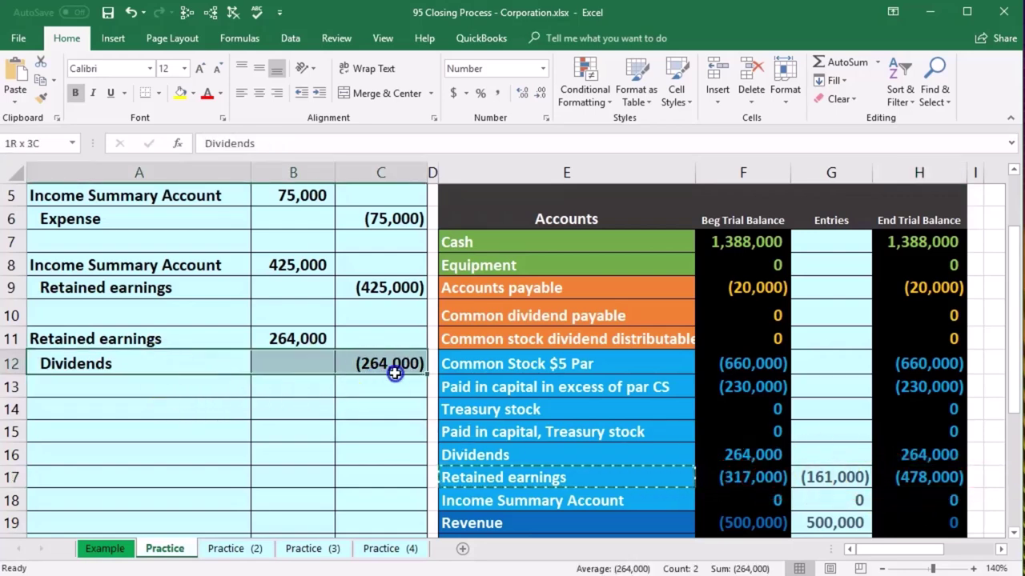
pyautogui.moveTo(546, 454); pyautogui.dragTo(731, 455)
pyautogui.click(813, 453)
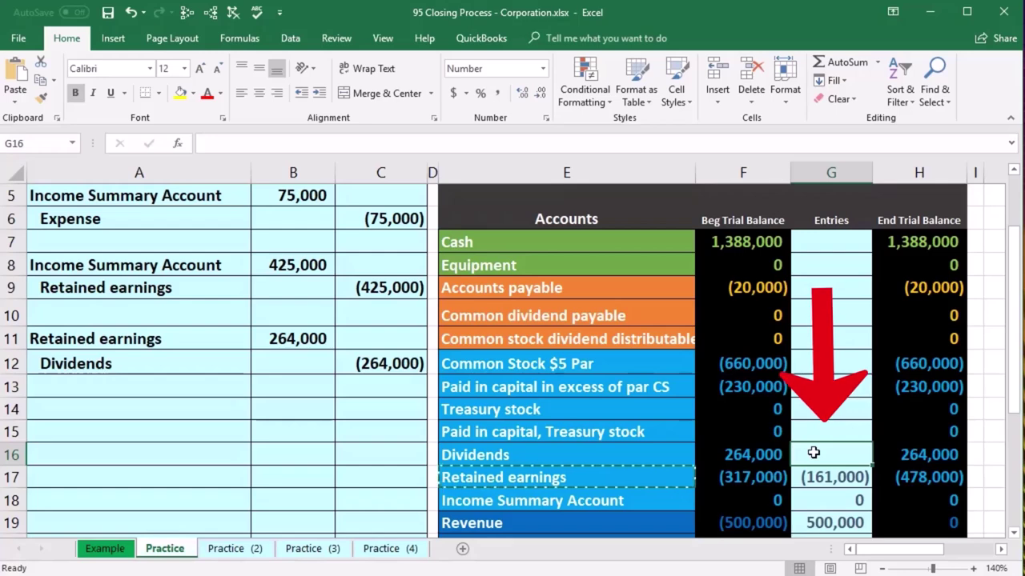
pyautogui.write('=')
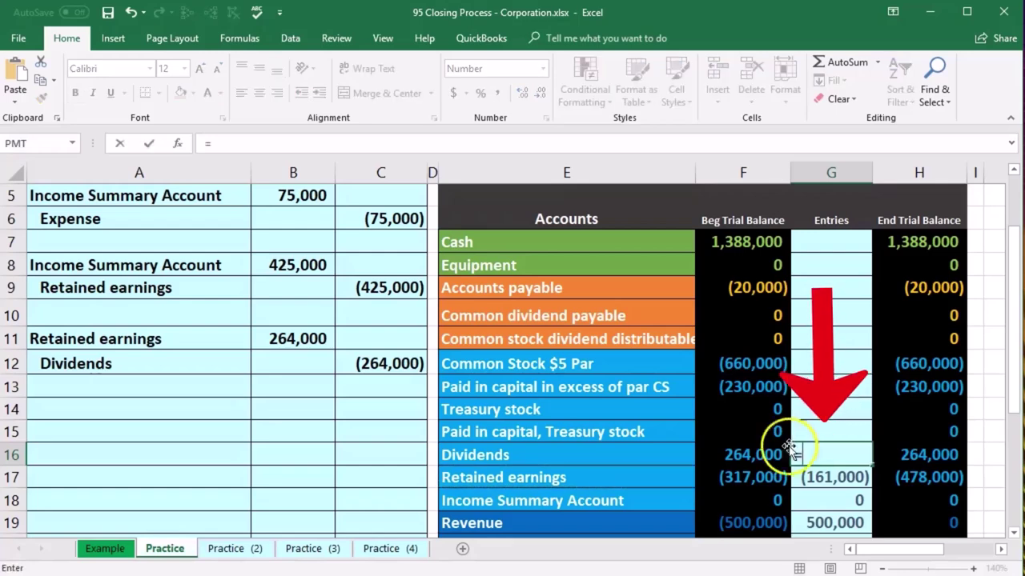
pyautogui.click(402, 363)
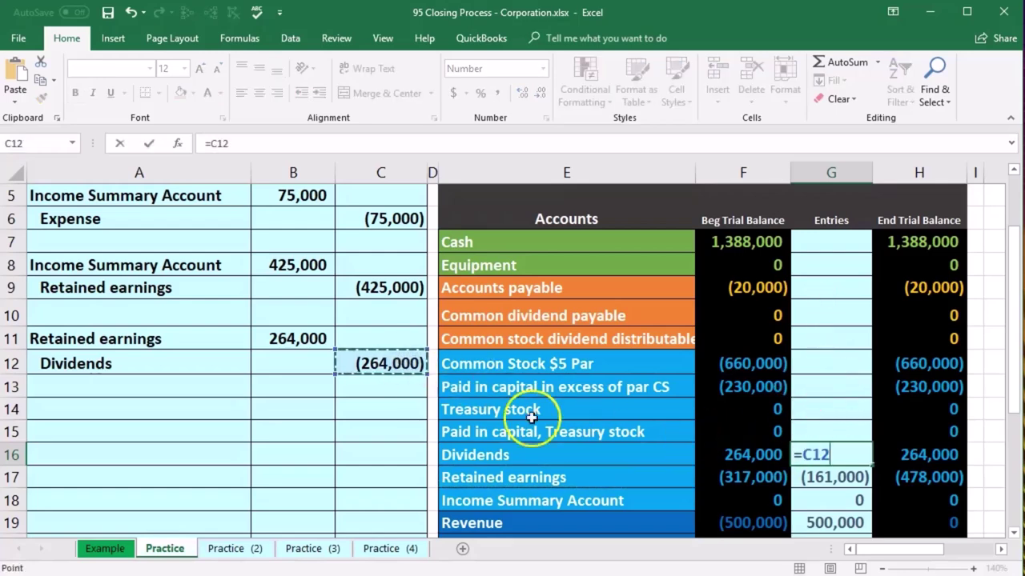
pyautogui.scroll(-1, 857, 480)
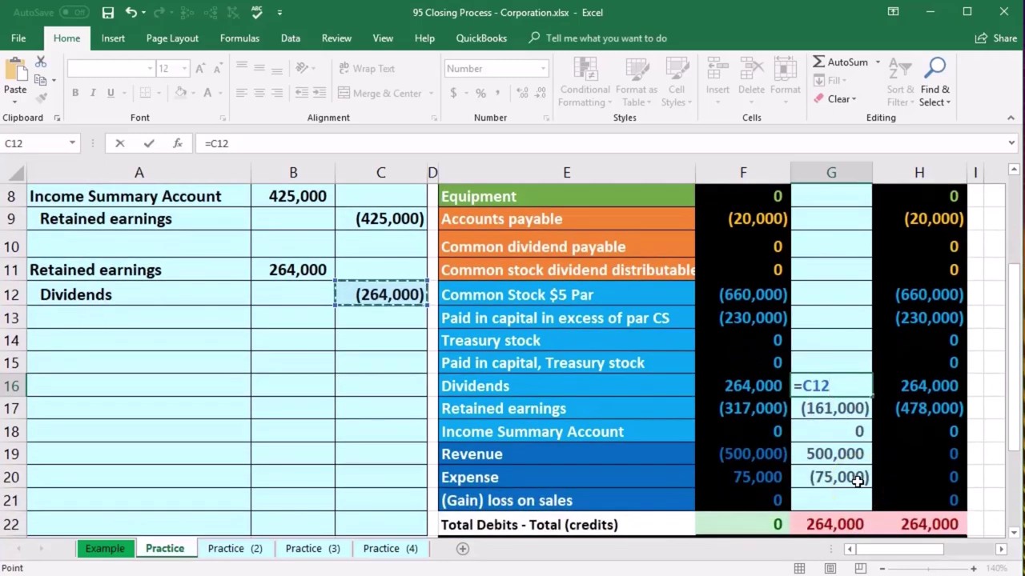
pyautogui.press('Return')
# Check the ending balances of the temporary accounts and Retained earnings, and compare them with the sum of beginning balances F16:F21
pyautogui.scroll(-1, 857, 480)
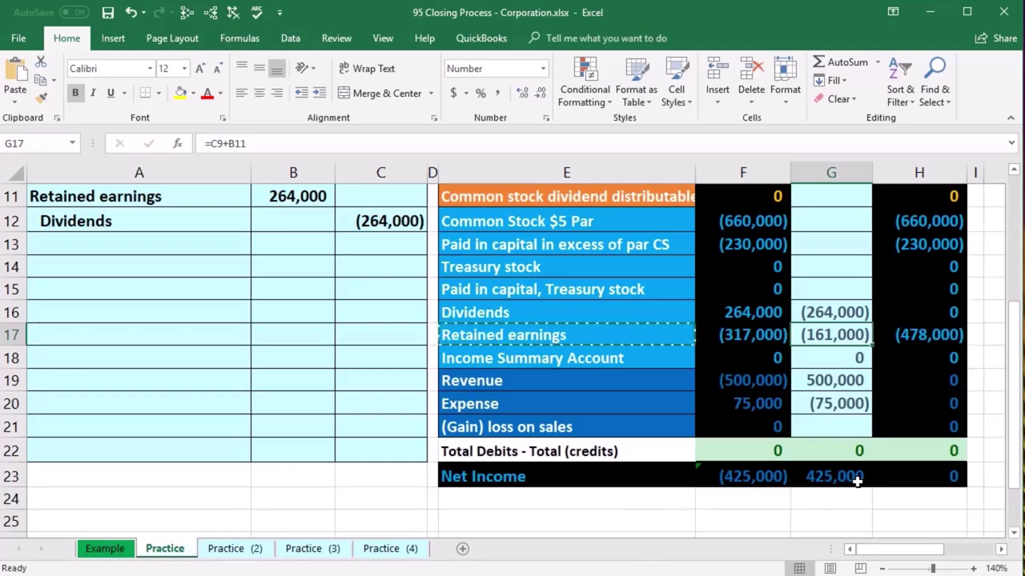
pyautogui.moveTo(940, 378); pyautogui.dragTo(927, 419)
pyautogui.click(934, 358)
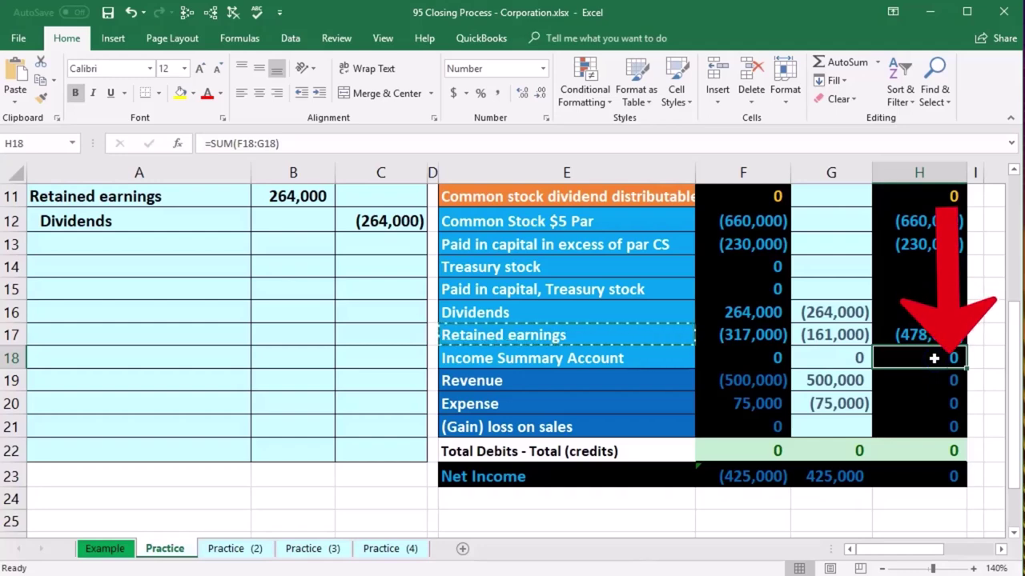
pyautogui.click(939, 346)
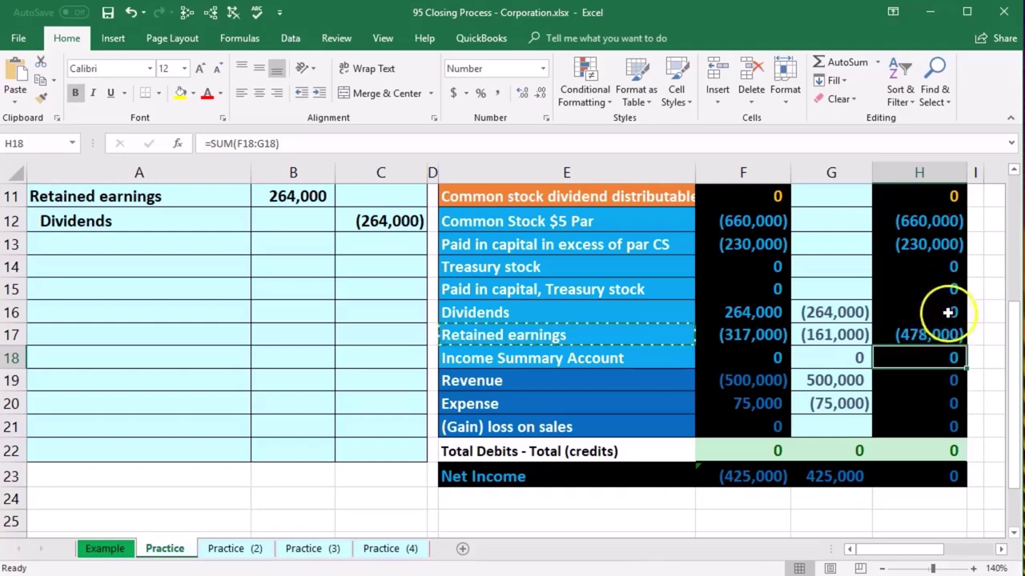
pyautogui.click(948, 312)
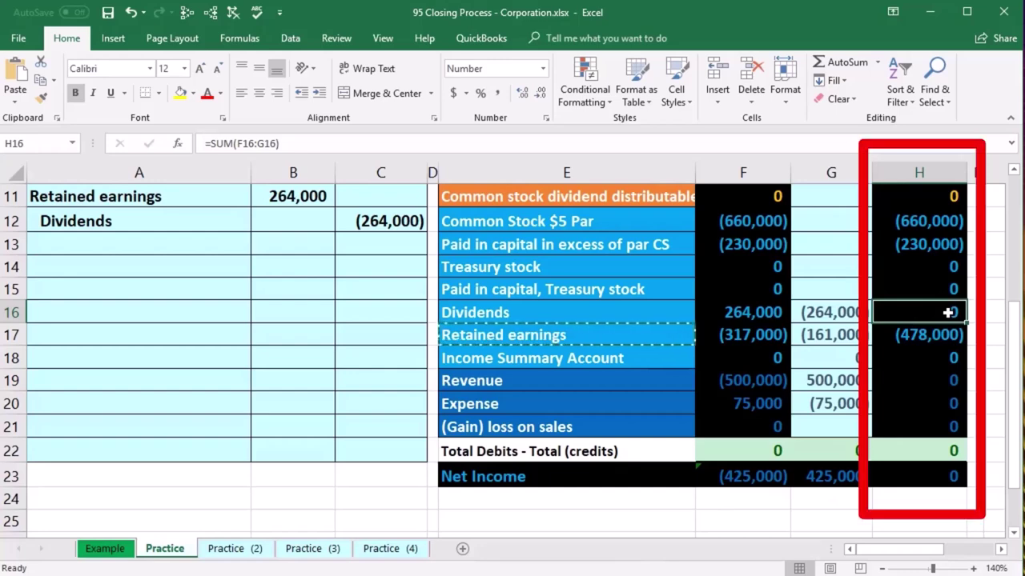
pyautogui.click(914, 334)
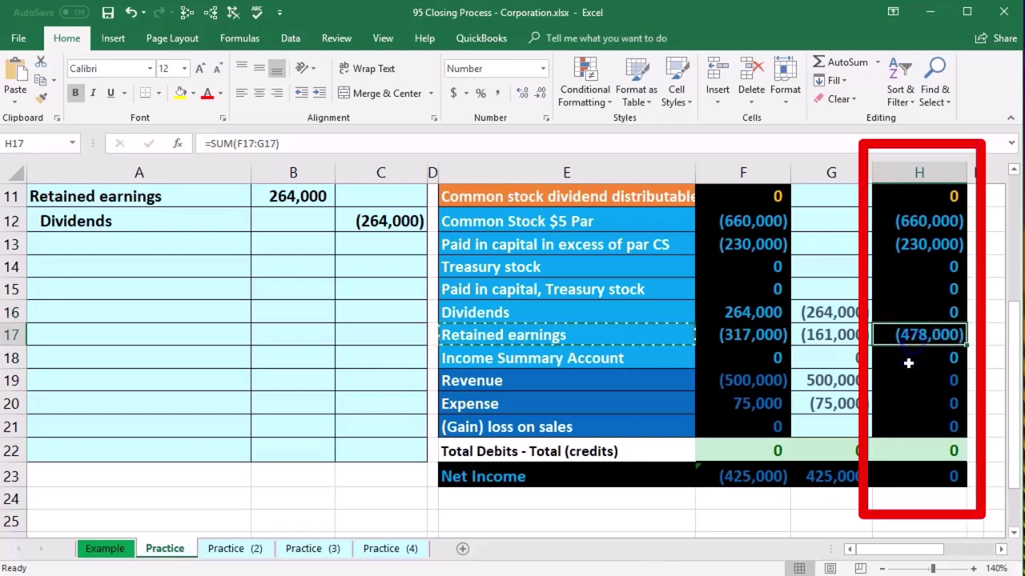
pyautogui.click(749, 317)
pyautogui.moveTo(749, 317); pyautogui.dragTo(754, 426)
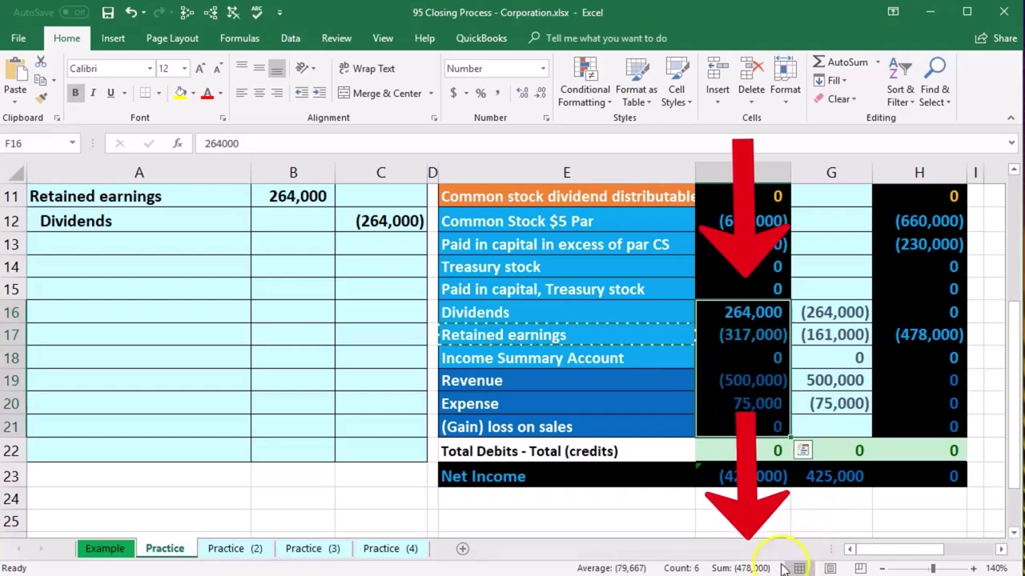
# Compare the ending Retained earnings balance in H17 with the Dec 31, 20x1 figure on the Statement of Retained Earnings
pyautogui.click(919, 335)
pyautogui.click(1002, 549)
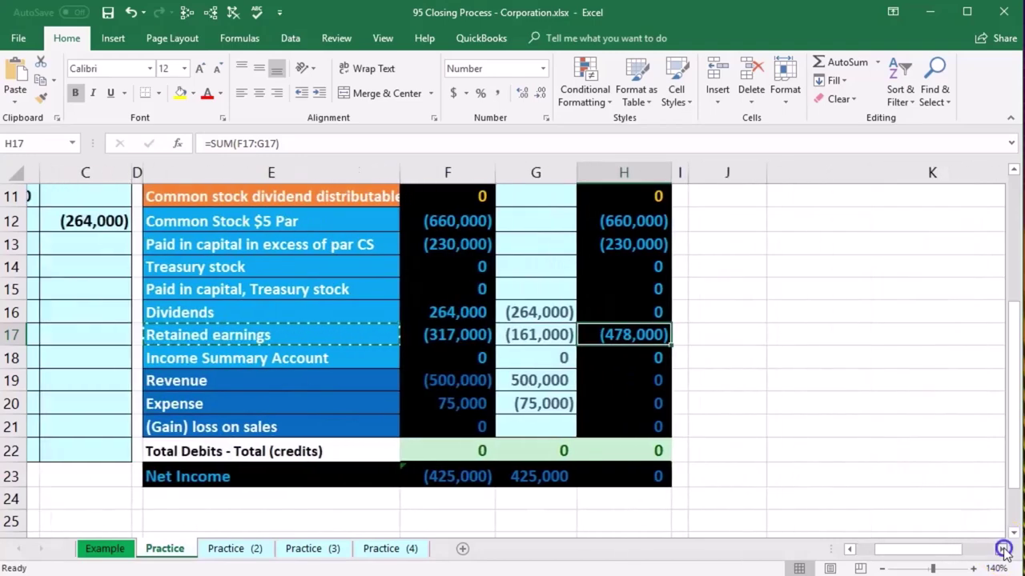
pyautogui.scroll(2, 956, 494)
pyautogui.click(1000, 549)
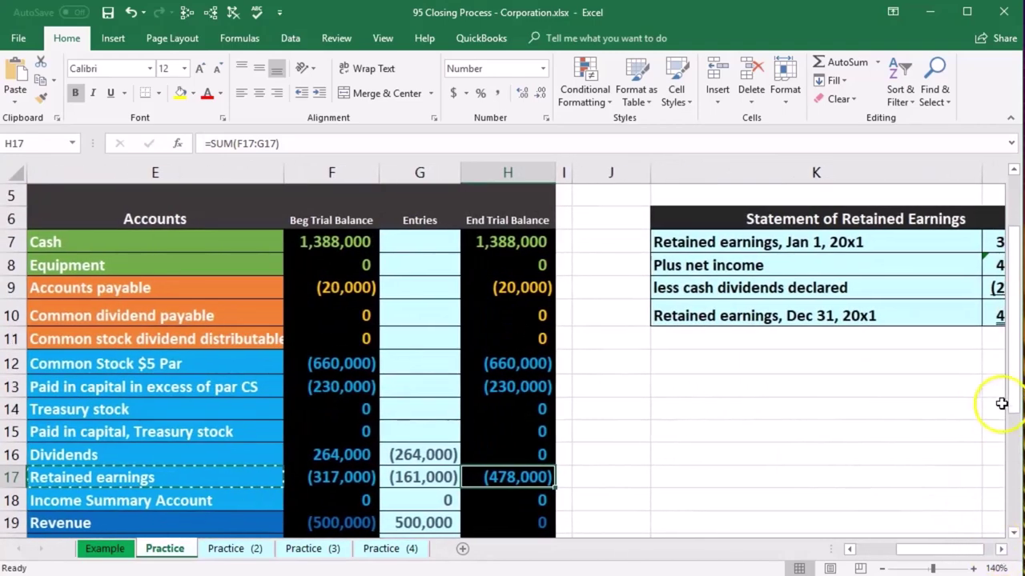
pyautogui.click(1001, 549)
pyautogui.click(729, 319)
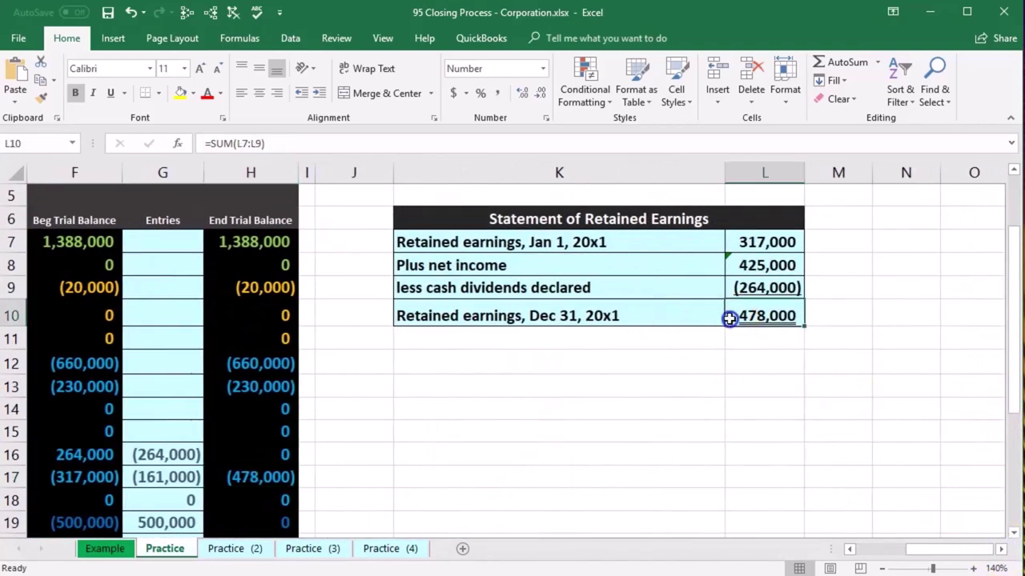
# Review the ending equity balances for Common Stock, Paid in capital in excess of par and Retained earnings in the trial balance
pyautogui.click(849, 550)
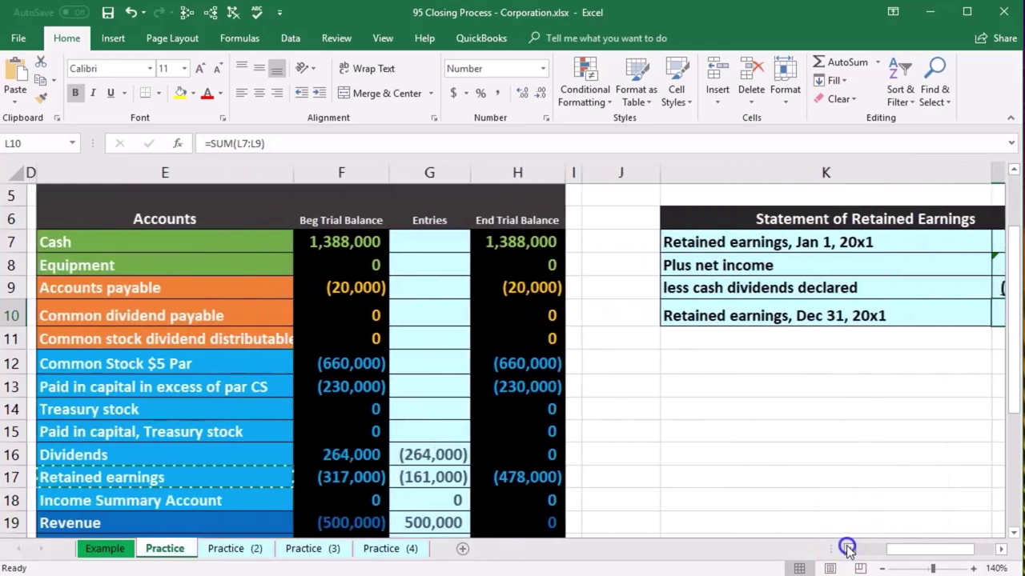
pyautogui.click(849, 549)
pyautogui.scroll(-2, 798, 520)
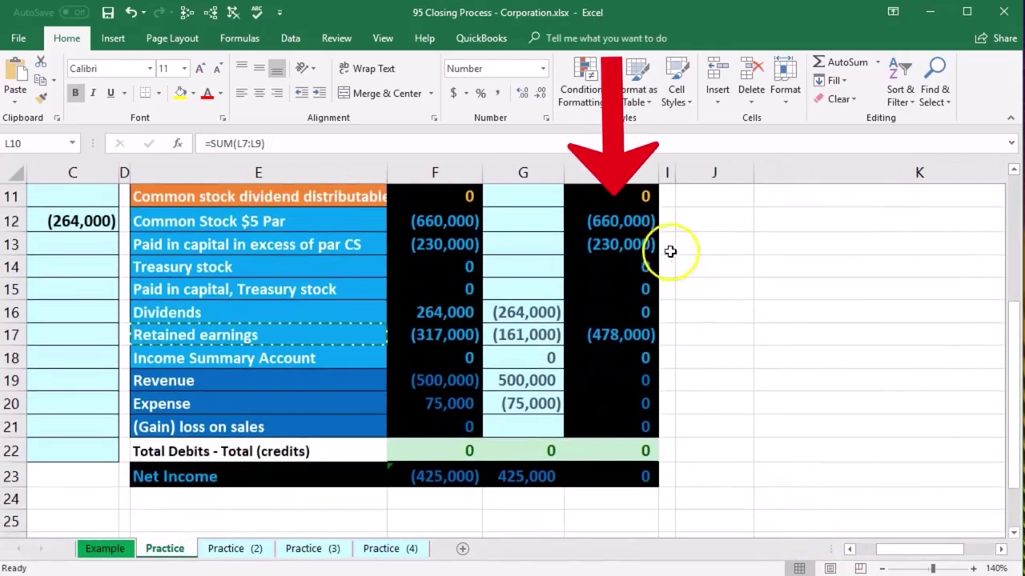
pyautogui.moveTo(624, 222); pyautogui.dragTo(624, 244)
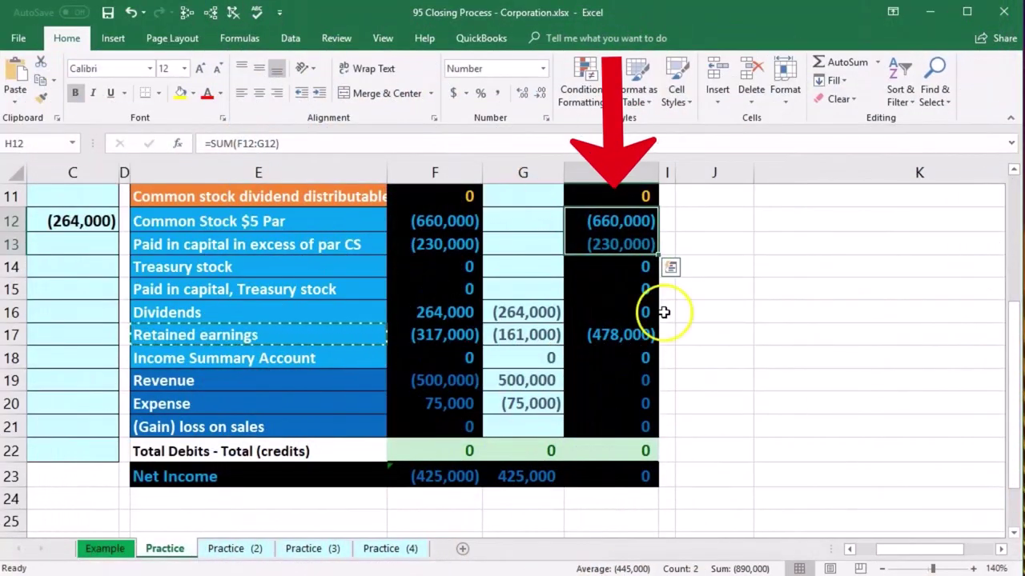
pyautogui.click(648, 334)
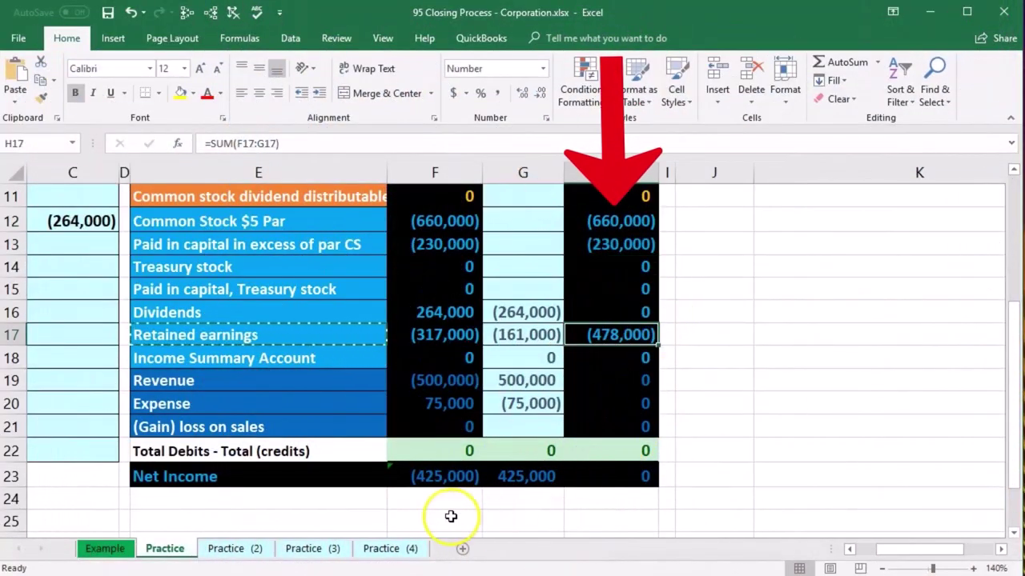